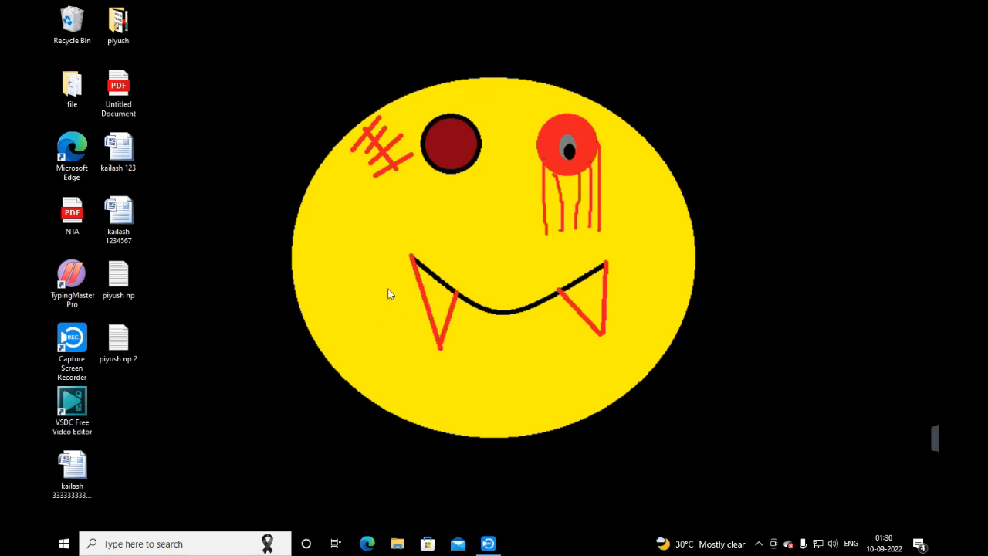
Find Notepad with a Windows search for "note", open it, and close its blank window.
{"action": "left_click", "coordinate": [170, 550]}
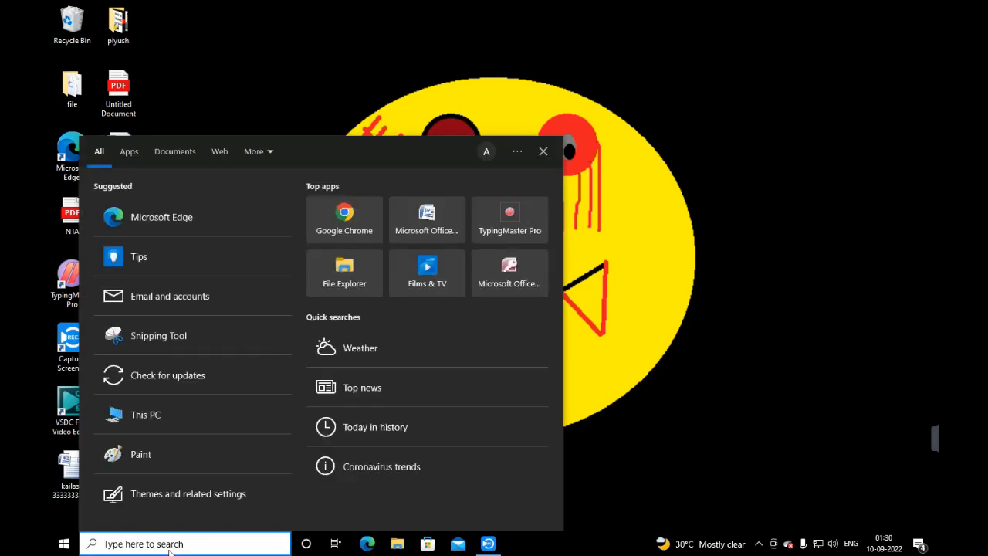
{"action": "type", "text": "not"}
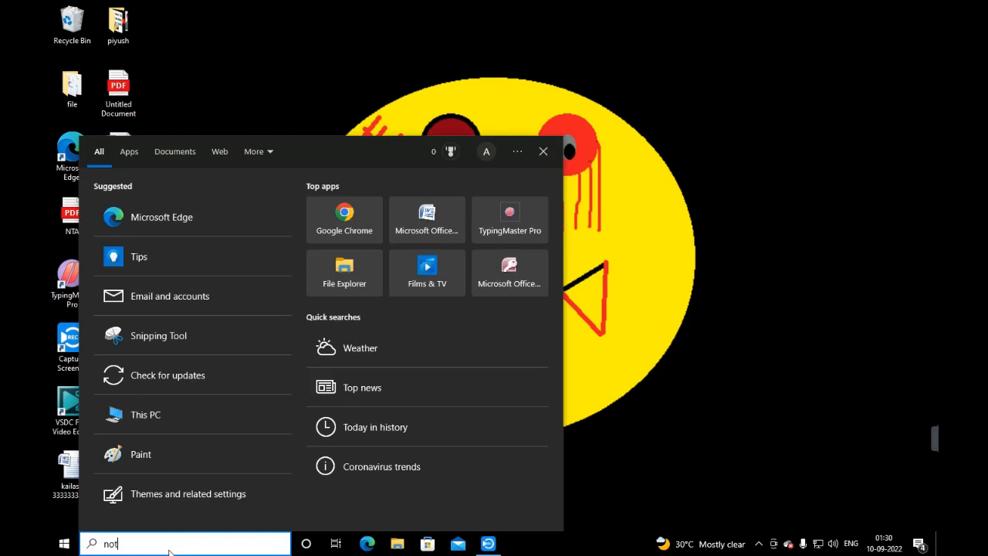
{"action": "type", "text": "e"}
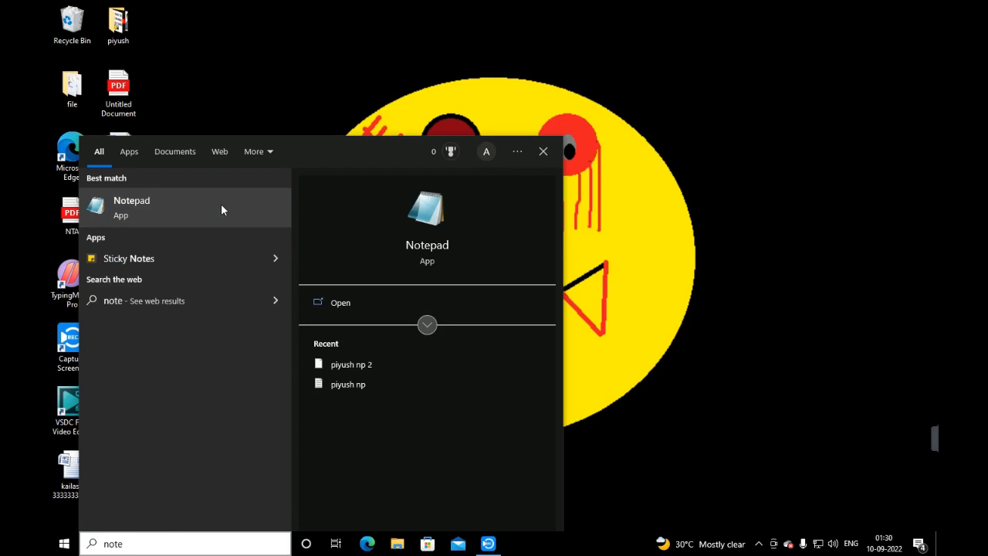
{"action": "left_click", "coordinate": [220, 208]}
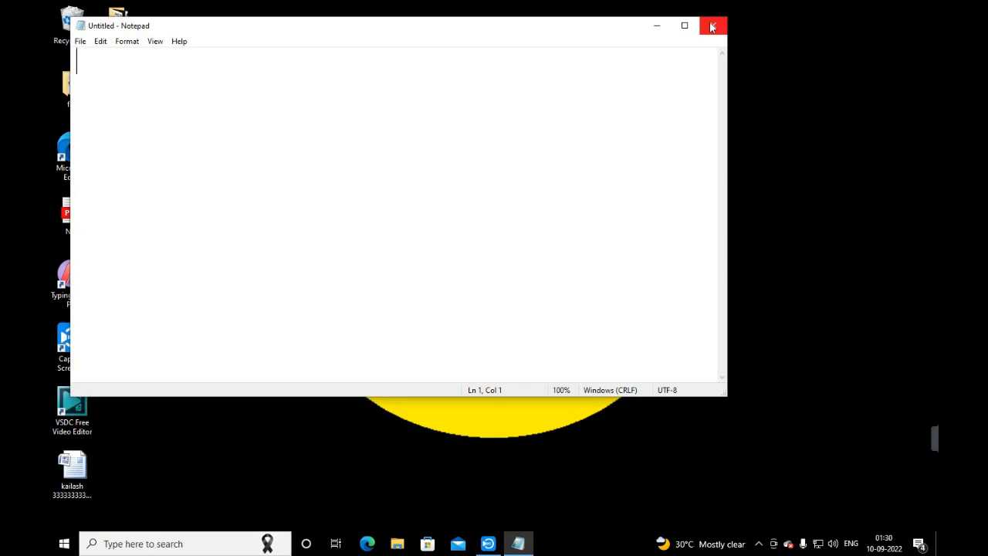
{"action": "left_click", "coordinate": [711, 27]}
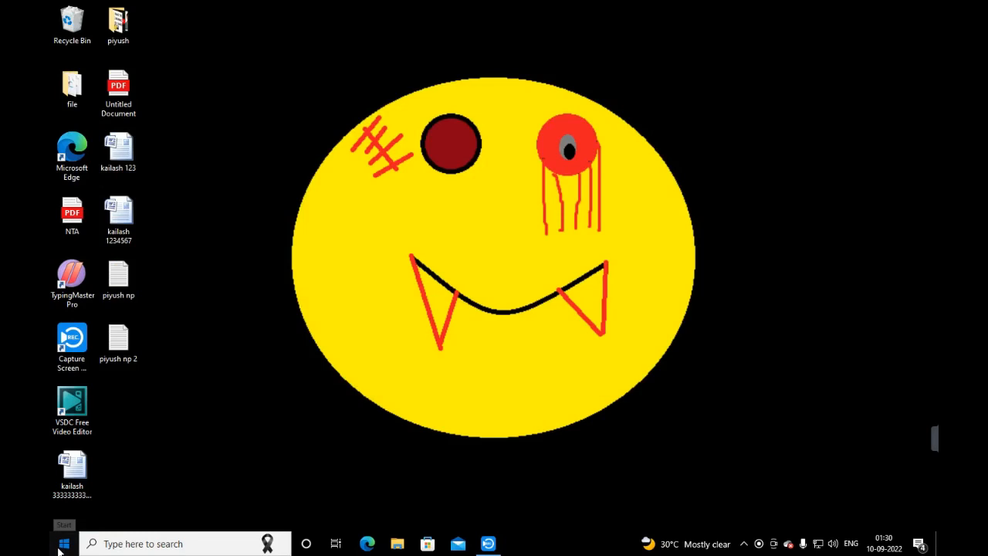
Open Notepad from the Windows Accessories folder of the installed apps, and close its blank window.
{"action": "left_click", "coordinate": [60, 546]}
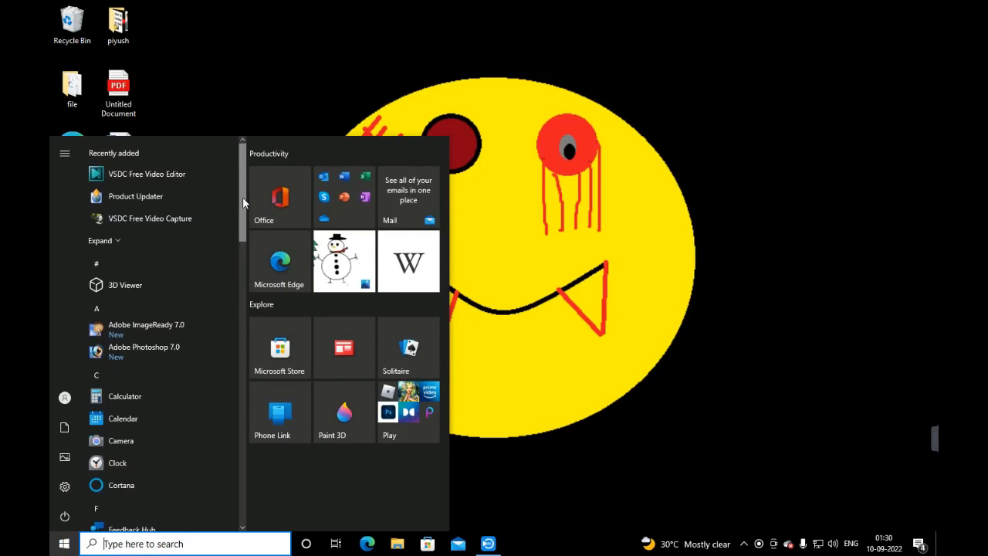
{"action": "scroll", "coordinate": [242, 231], "scroll_direction": "down", "scroll_amount": 5}
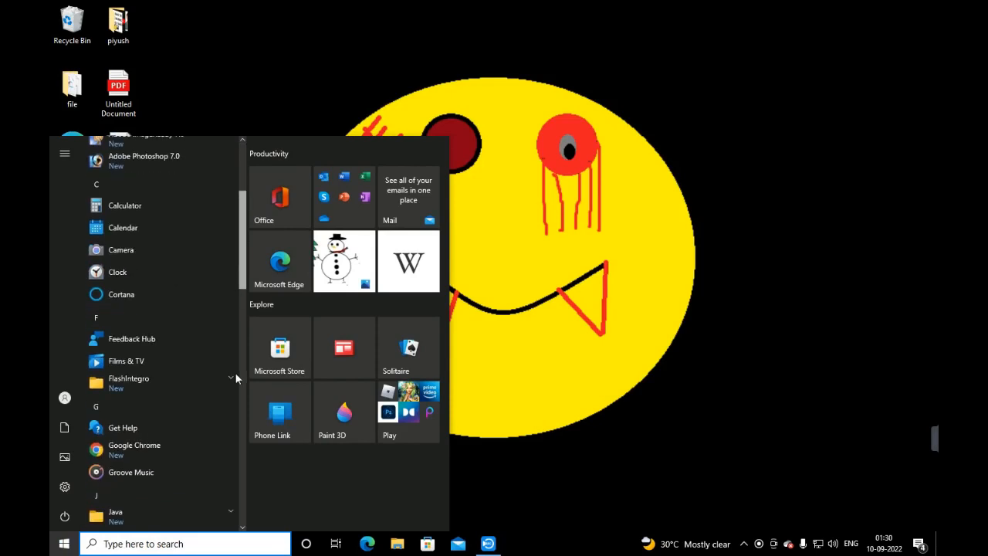
{"action": "scroll", "coordinate": [237, 404], "scroll_direction": "down", "scroll_amount": 1}
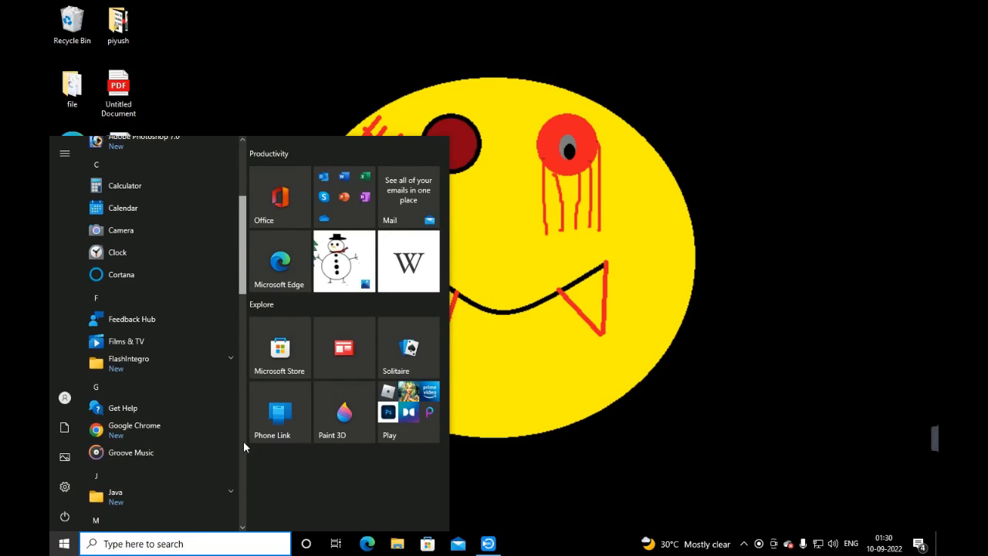
{"action": "scroll", "coordinate": [244, 270], "scroll_direction": "down", "scroll_amount": 10}
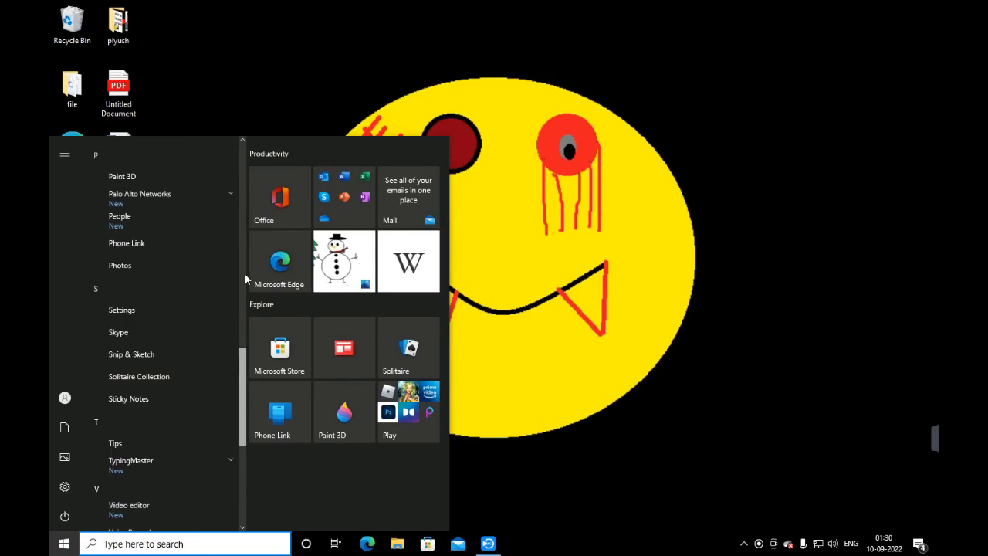
{"action": "scroll", "coordinate": [245, 277], "scroll_direction": "up", "scroll_amount": 5}
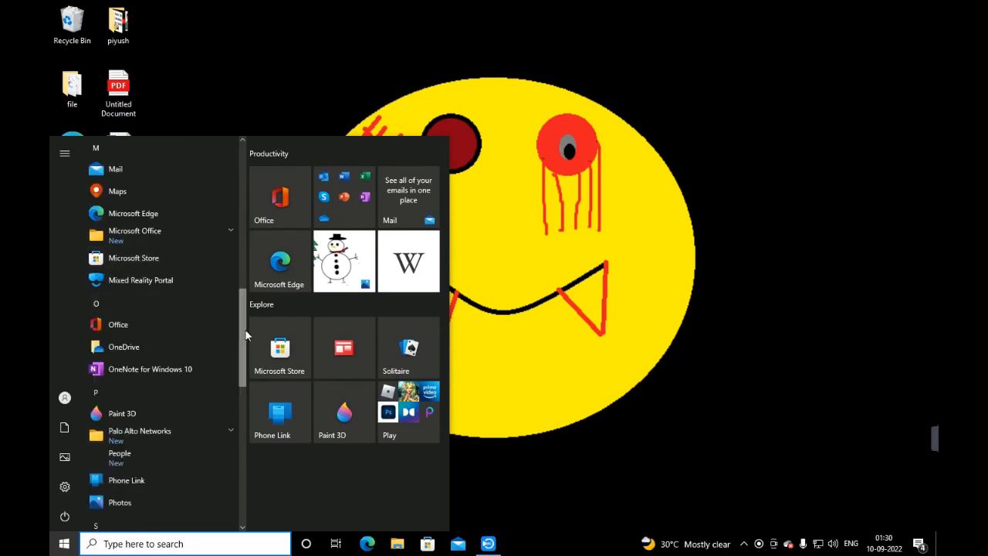
{"action": "scroll", "coordinate": [245, 377], "scroll_direction": "down", "scroll_amount": 3}
{"action": "scroll", "coordinate": [244, 389], "scroll_direction": "down", "scroll_amount": 7}
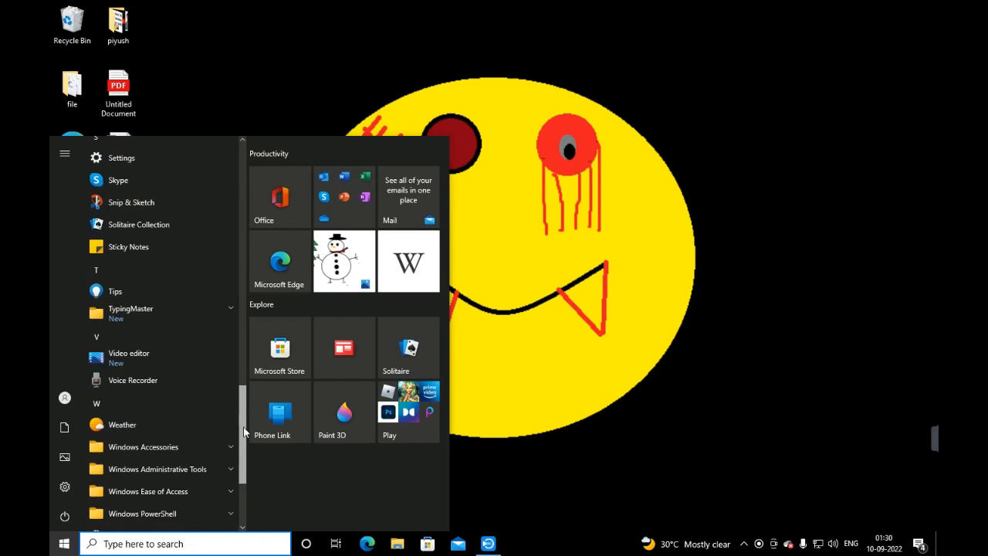
{"action": "left_click", "coordinate": [169, 450]}
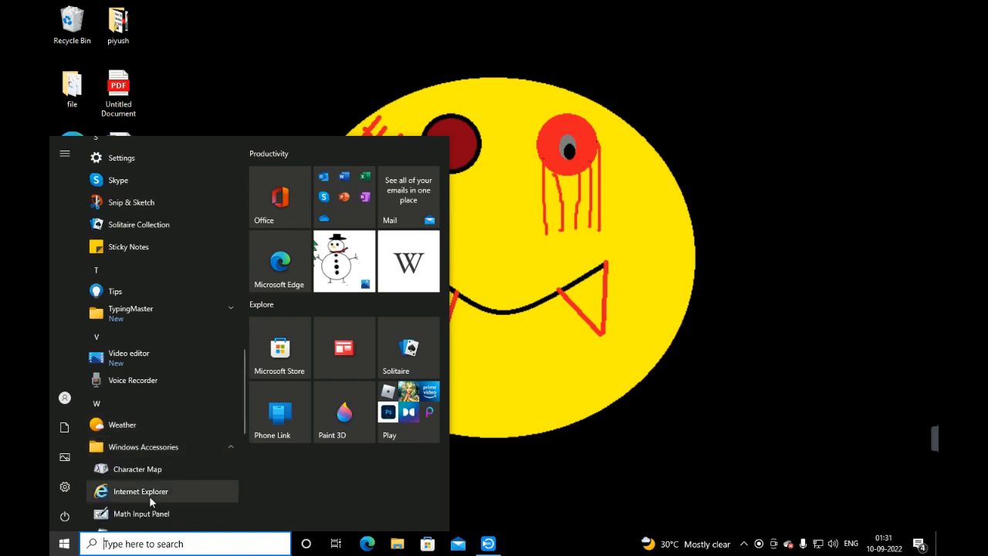
{"action": "scroll", "coordinate": [244, 424], "scroll_direction": "down", "scroll_amount": 5}
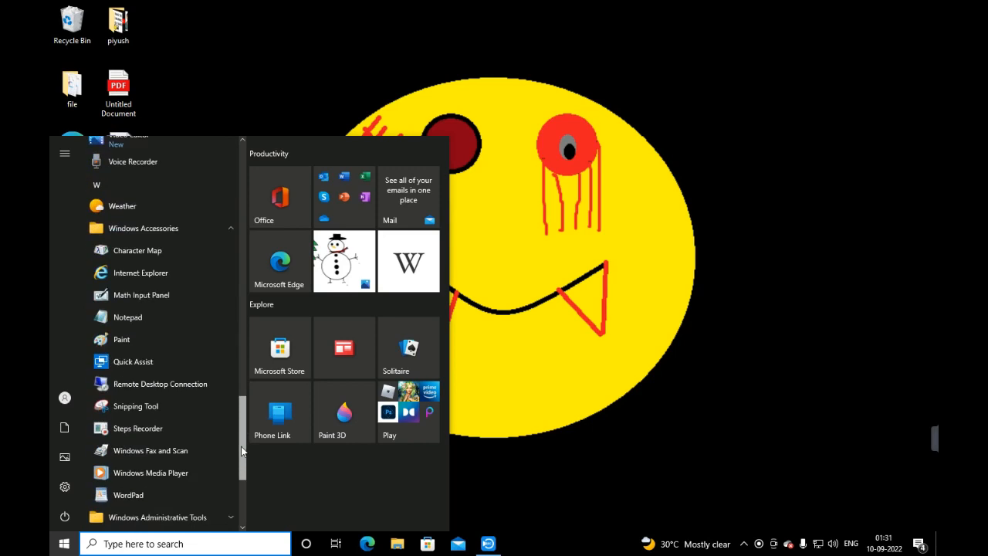
{"action": "left_click", "coordinate": [142, 325]}
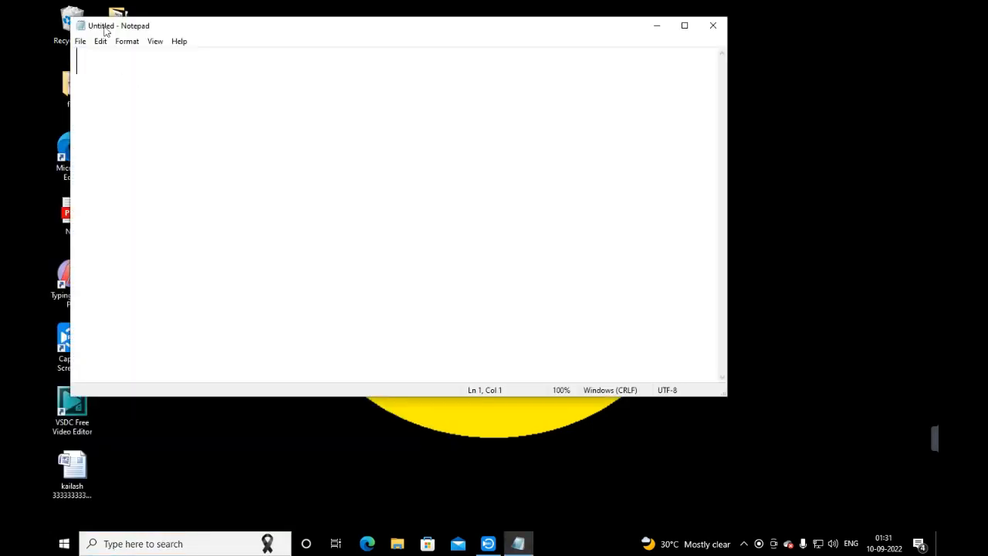
{"action": "left_click", "coordinate": [713, 25]}
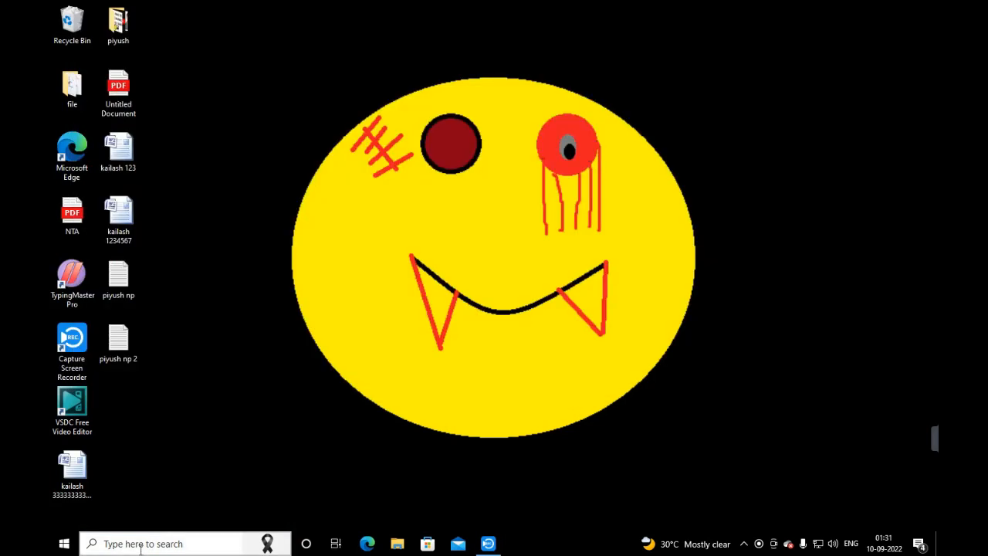
Launch Notepad with the Run command "notepad" and maximize its window.
{"action": "left_click", "coordinate": [290, 333]}
{"action": "key", "text": "super+r"}
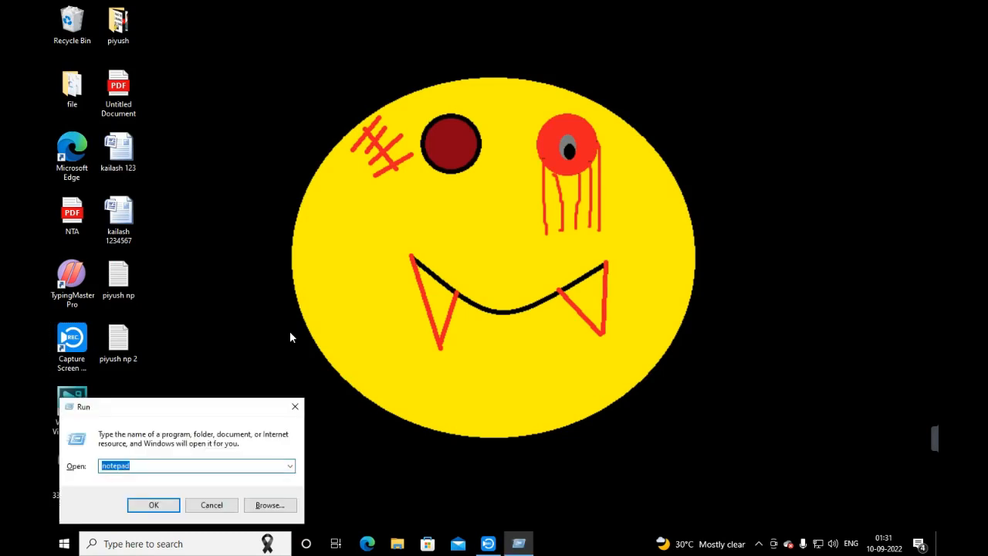
{"action": "left_click", "coordinate": [135, 466]}
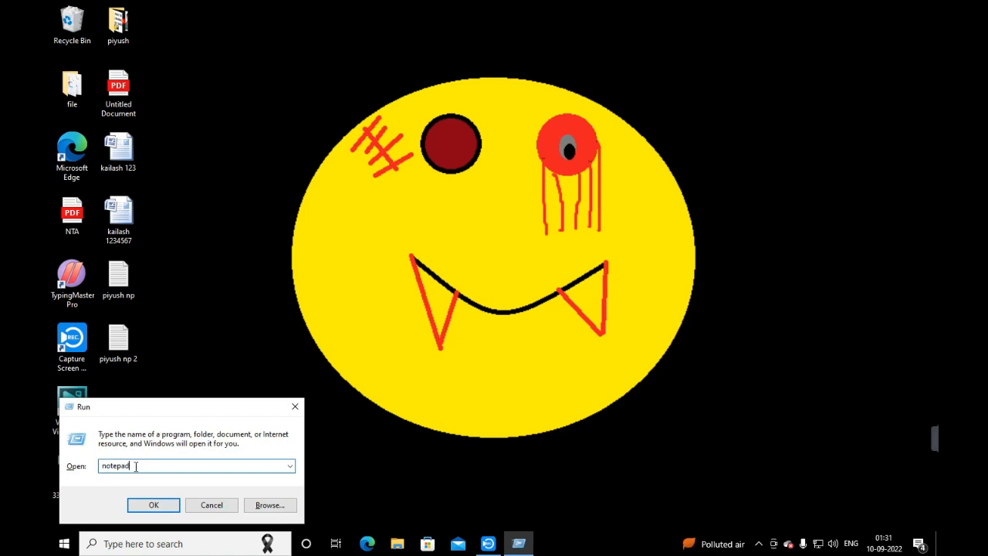
{"action": "left_click", "coordinate": [166, 502]}
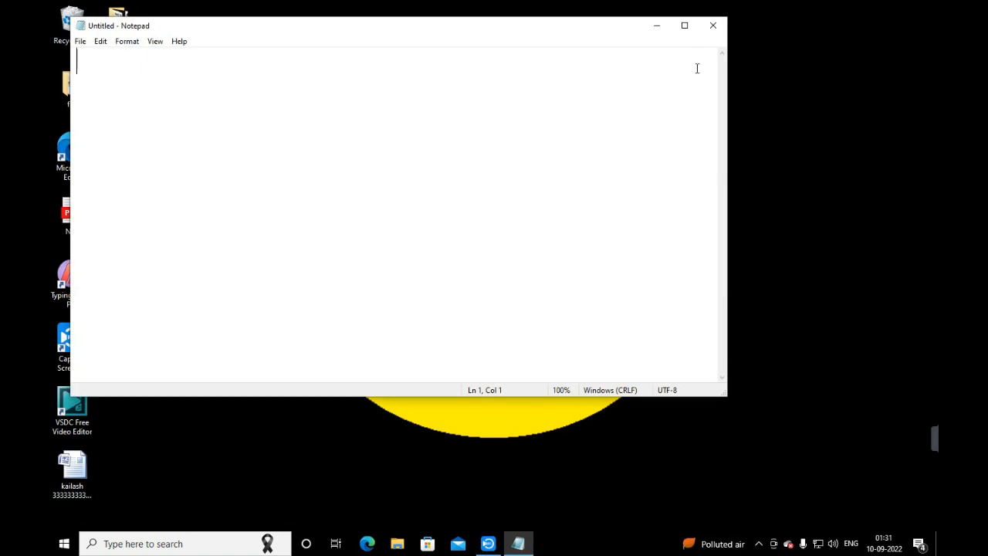
{"action": "left_click", "coordinate": [693, 31]}
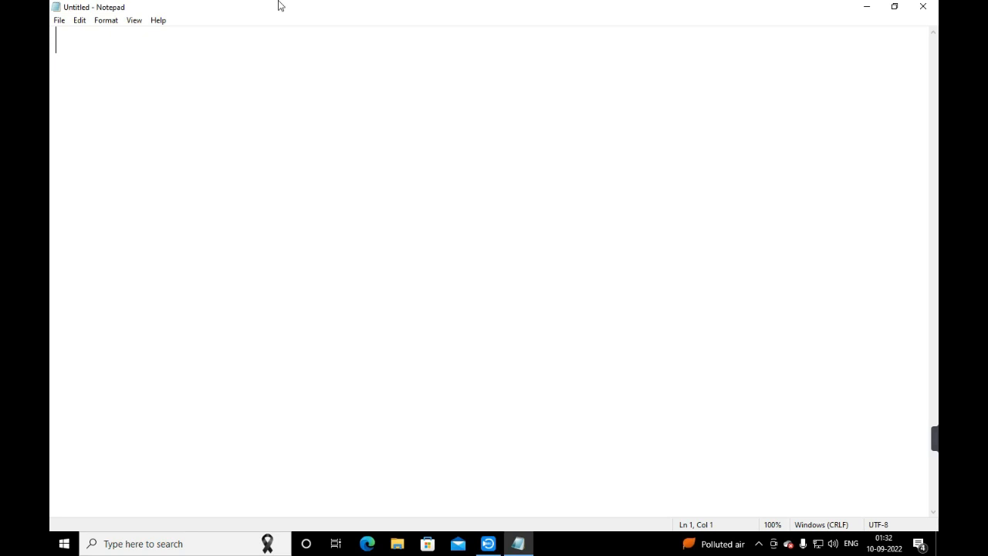
Write the sample text "my name yguguyg" in the blank document.
{"action": "left_click", "coordinate": [60, 23]}
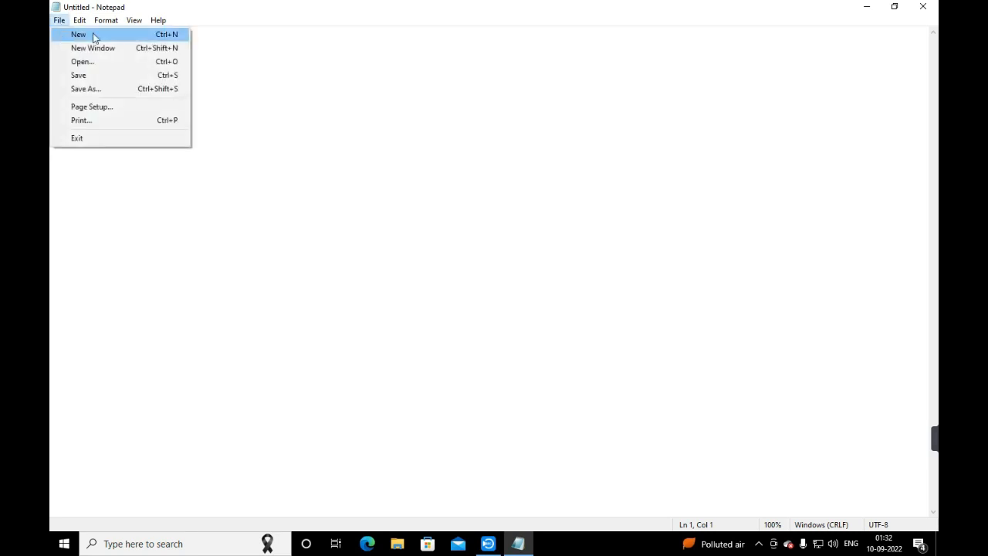
{"action": "left_click", "coordinate": [340, 107]}
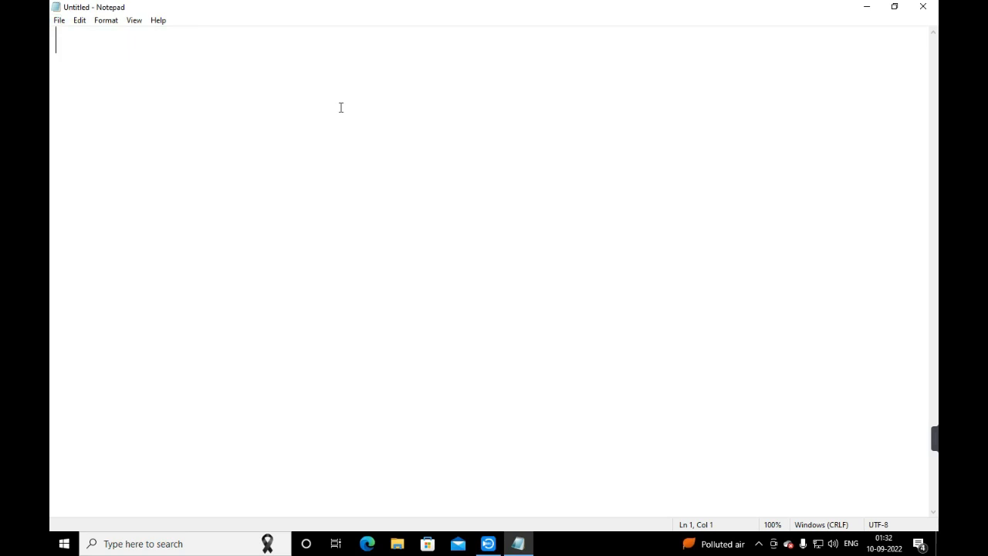
{"action": "type", "text": "my n"}
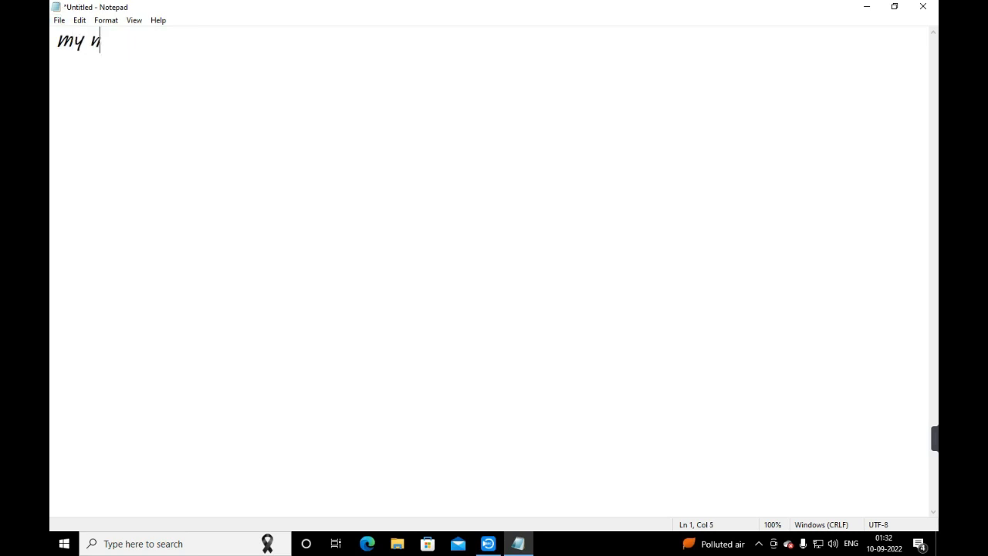
{"action": "type", "text": "ame yguguyg"}
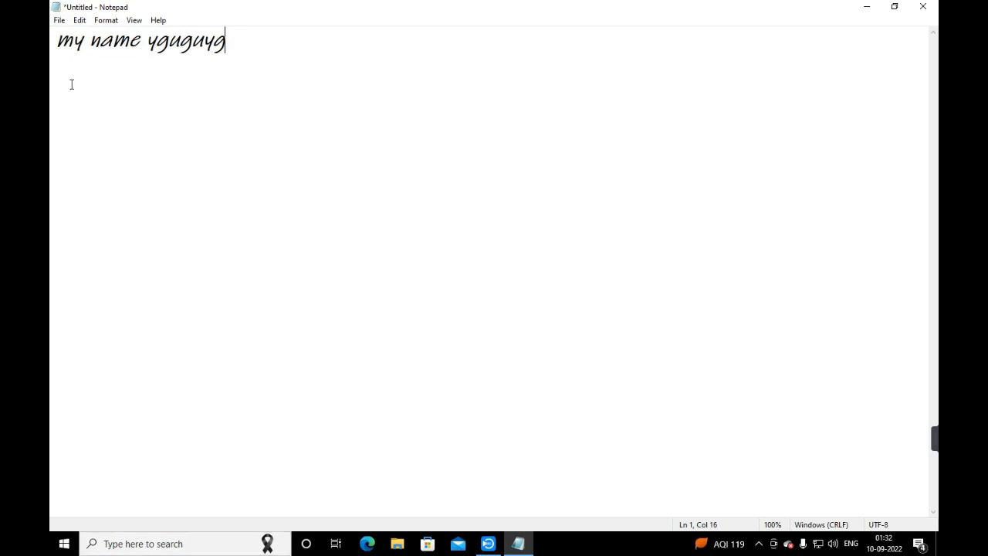
Start a new document without saving the sample text.
{"action": "left_click", "coordinate": [58, 22]}
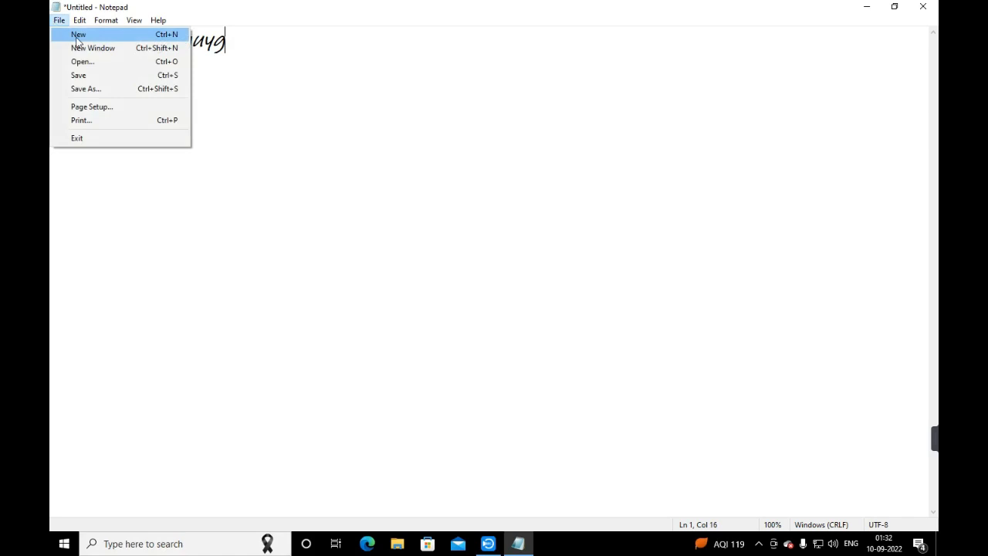
{"action": "left_click", "coordinate": [76, 39]}
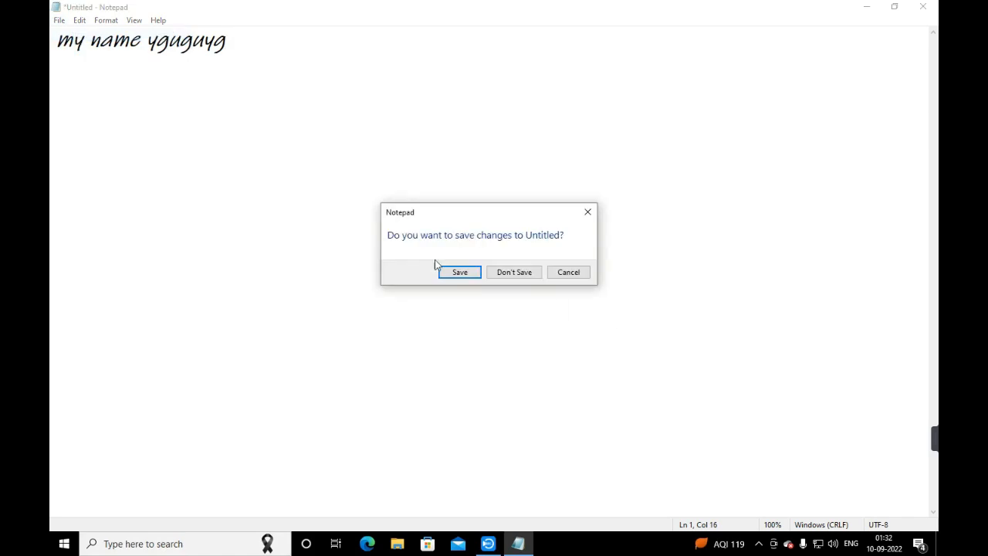
{"action": "left_click", "coordinate": [503, 275]}
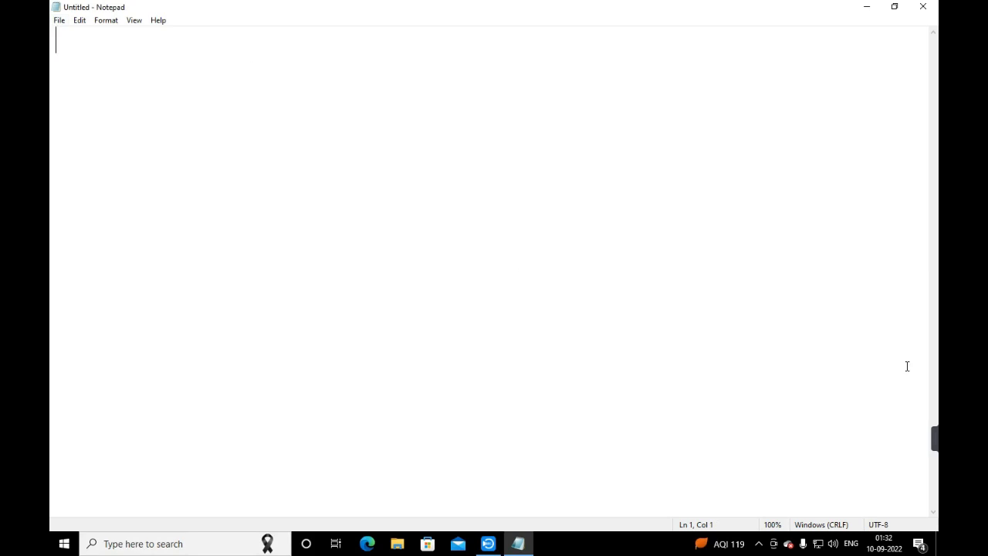
Open an additional Notepad window and return to the maximized blank document.
{"action": "left_click", "coordinate": [79, 20]}
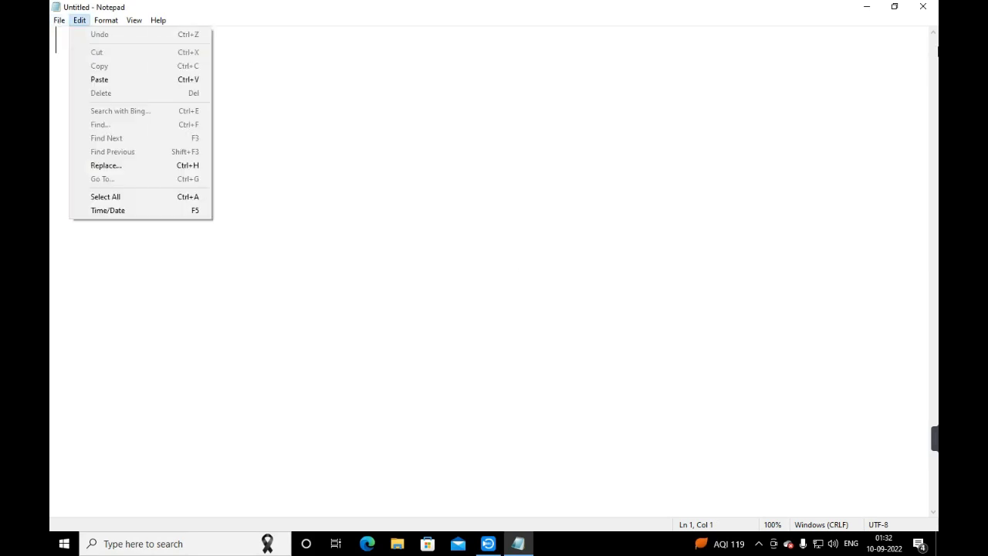
{"action": "mouse_move", "coordinate": [58, 20]}
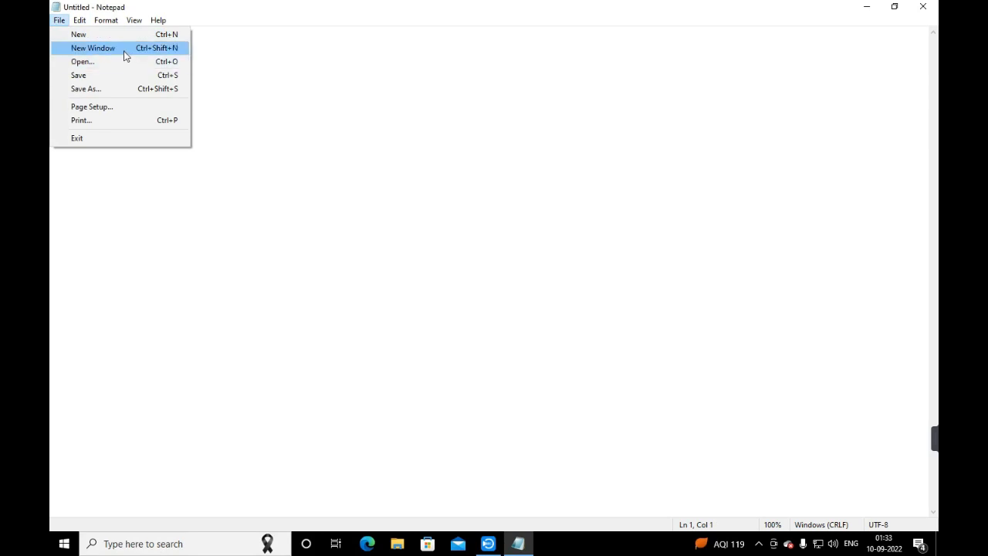
{"action": "left_click", "coordinate": [75, 48]}
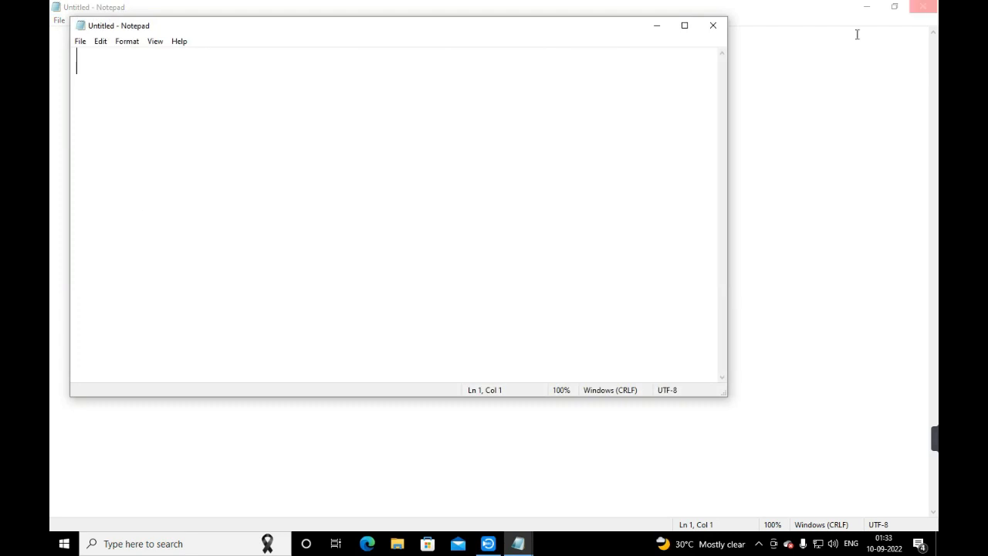
{"action": "left_click", "coordinate": [52, 53]}
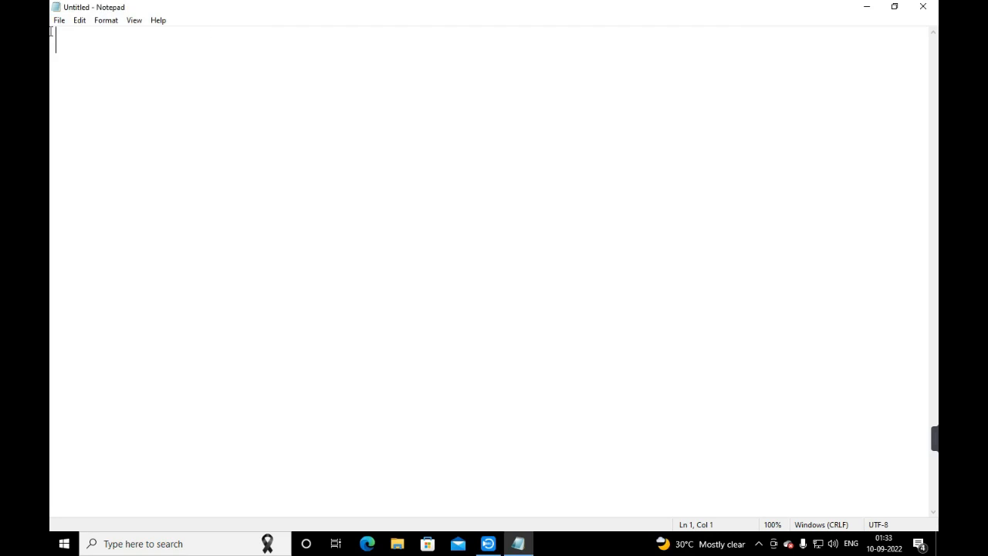
Write "my name is" followed by the person's first name in the blank document.
{"action": "left_click", "coordinate": [58, 20]}
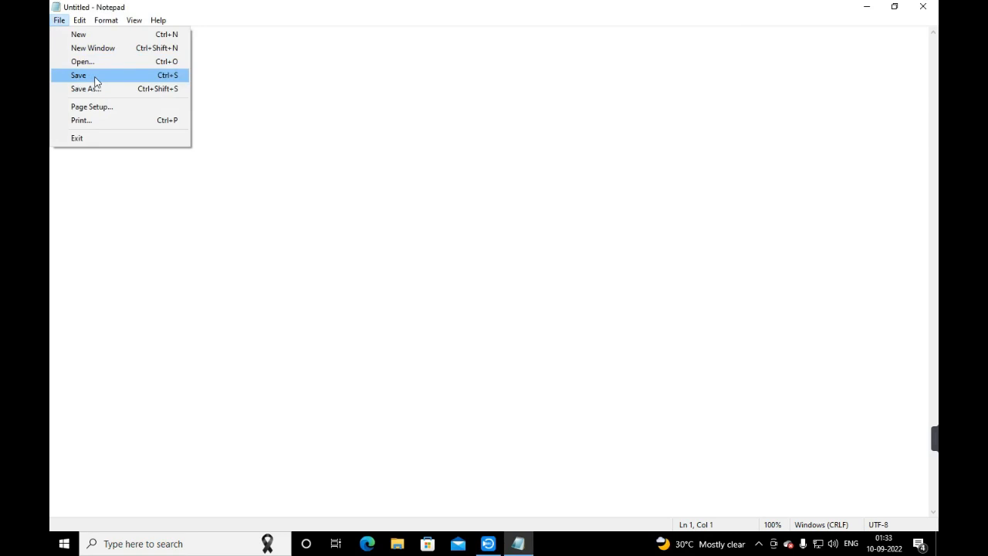
{"action": "left_click", "coordinate": [211, 77]}
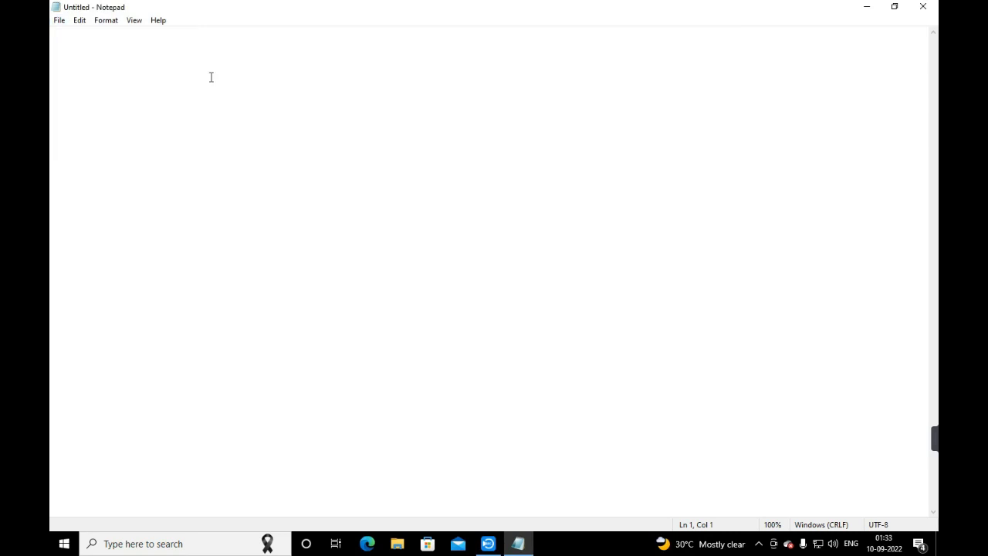
{"action": "type", "text": "my "}
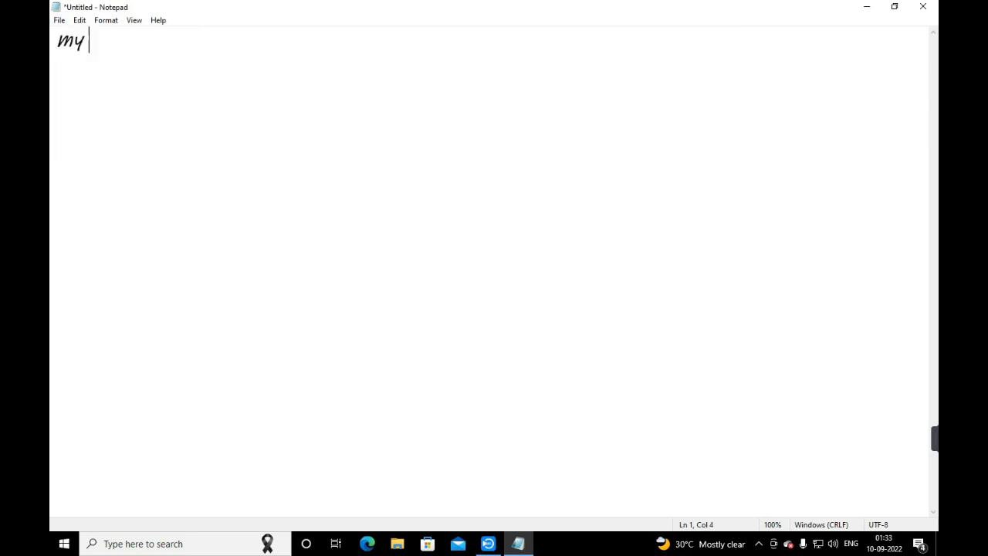
{"action": "type", "text": "name is "}
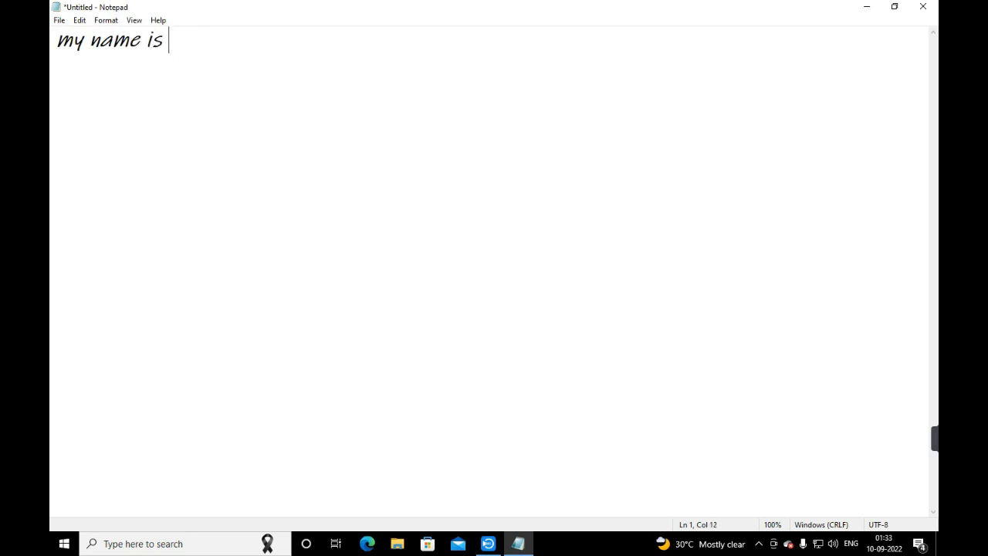
{"action": "type", "text": "piyush"}
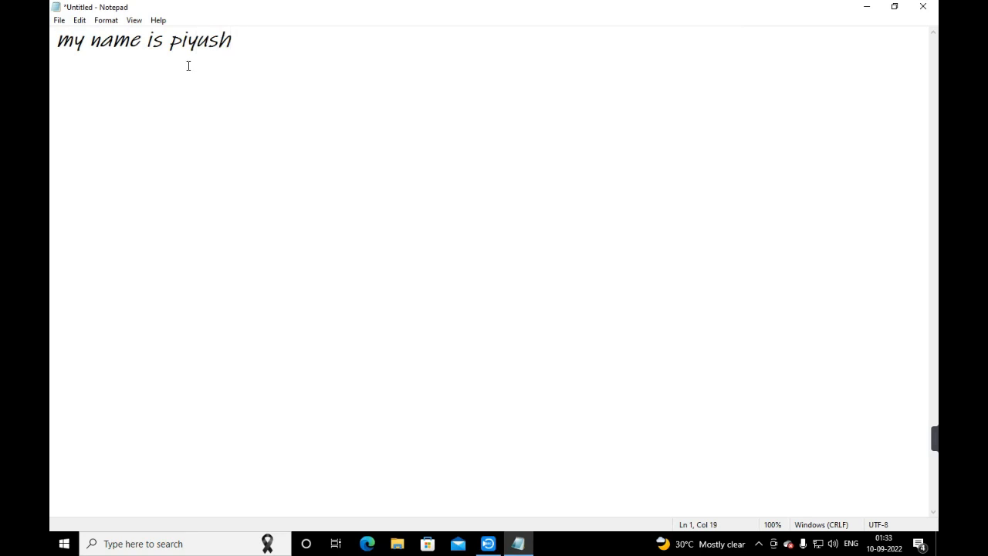
Save the document to the Desktop as a text file named with the person's first name followed by "nkp".
{"action": "left_click", "coordinate": [59, 20]}
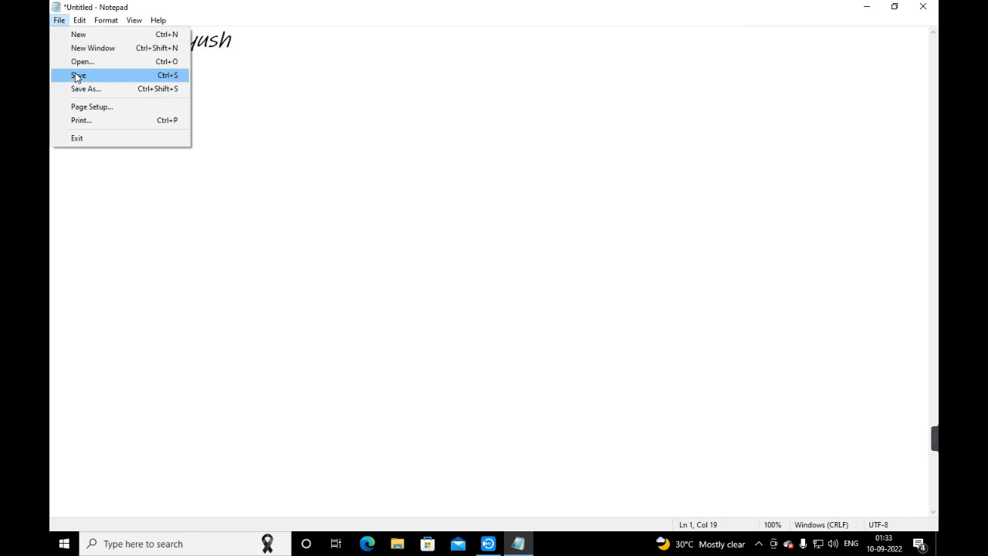
{"action": "left_click", "coordinate": [386, 84]}
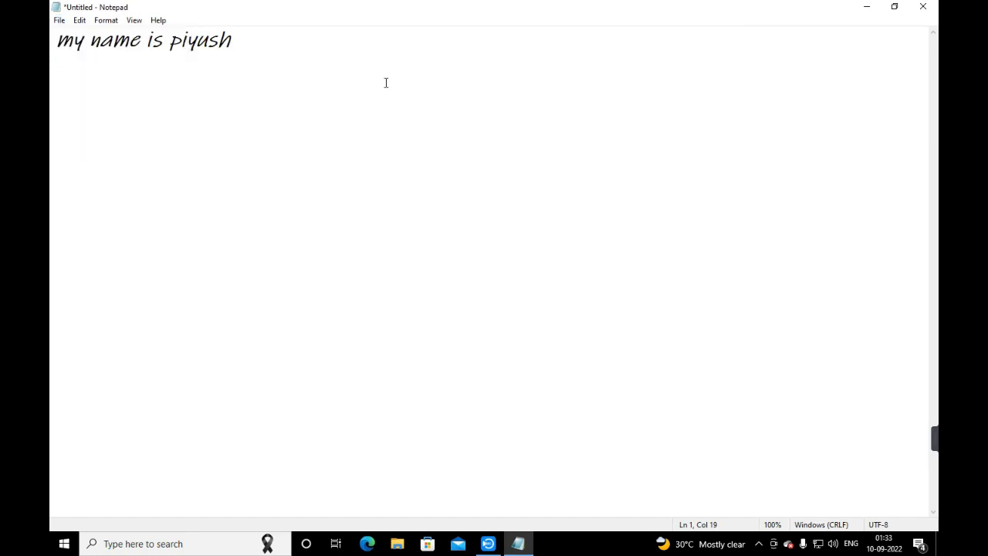
{"action": "left_click", "coordinate": [81, 20]}
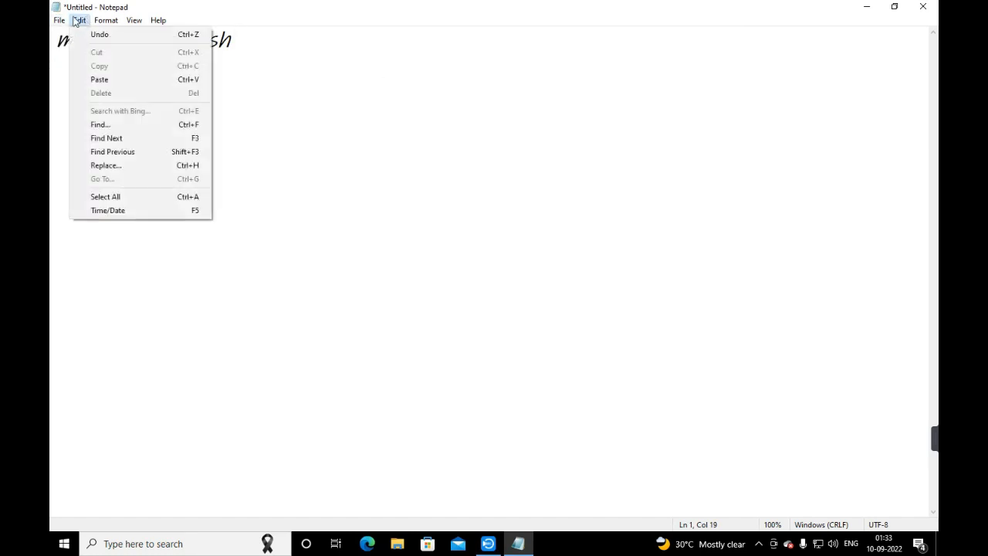
{"action": "mouse_move", "coordinate": [64, 22]}
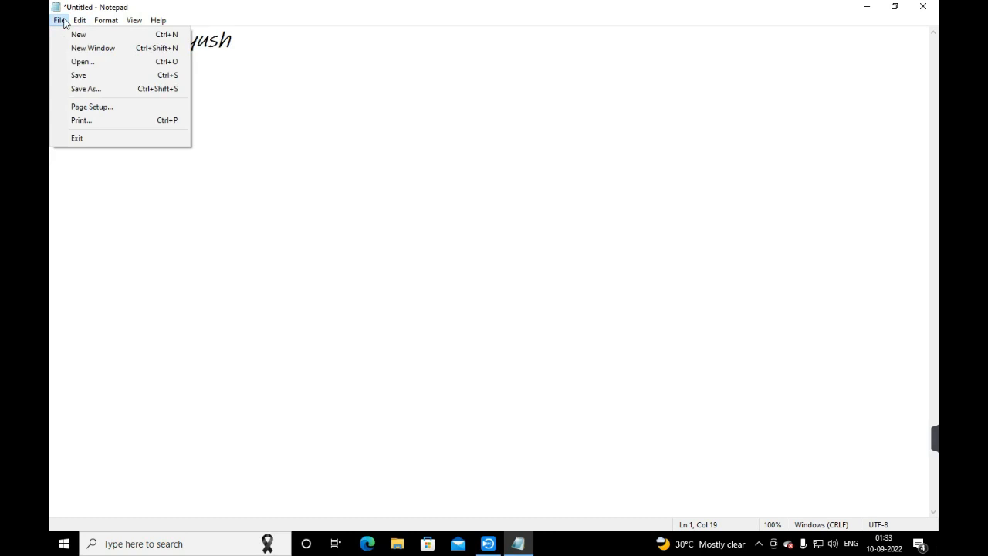
{"action": "left_click", "coordinate": [80, 75]}
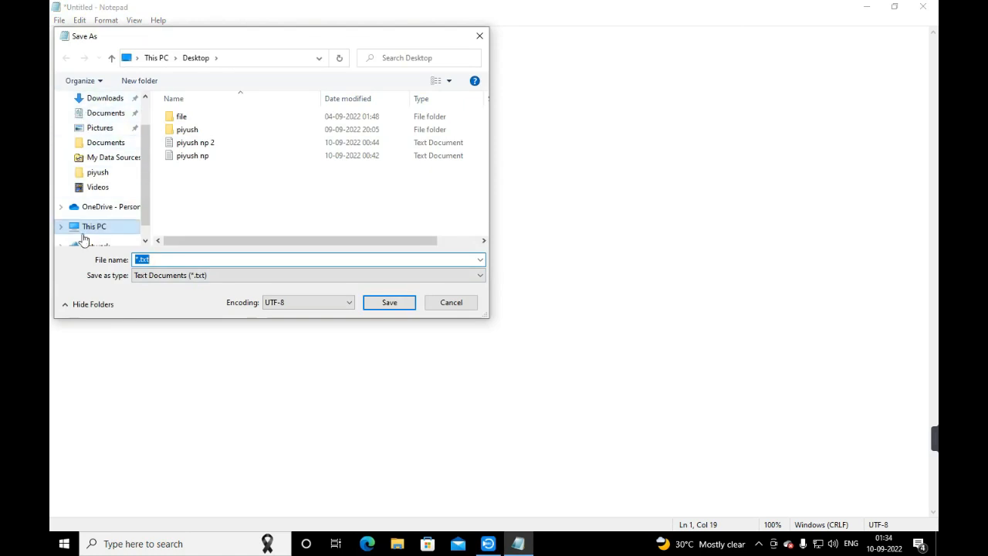
{"action": "left_click_drag", "start_coordinate": [141, 175], "coordinate": [141, 112]}
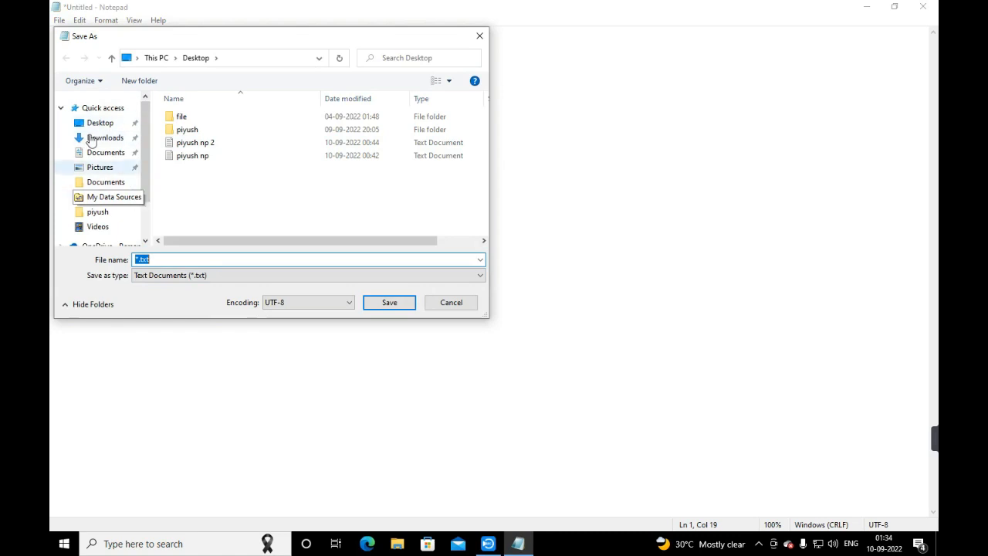
{"action": "left_click", "coordinate": [100, 123]}
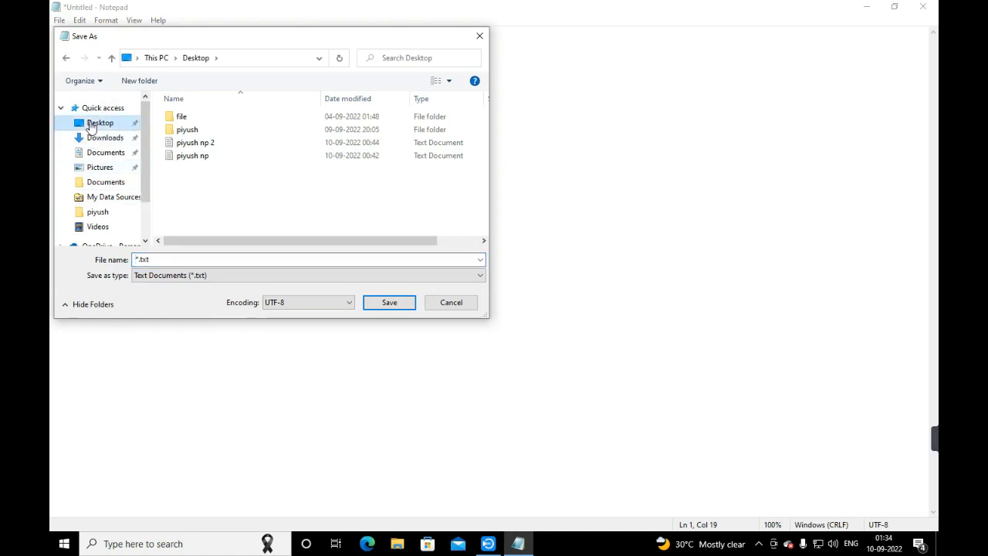
{"action": "left_click", "coordinate": [158, 261]}
{"action": "type", "text": "p"}
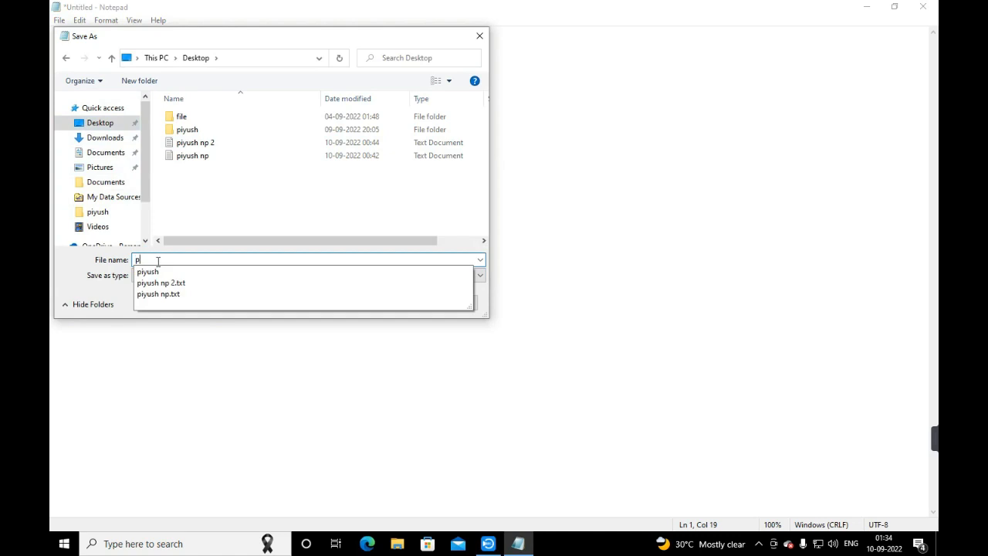
{"action": "type", "text": "iyush"}
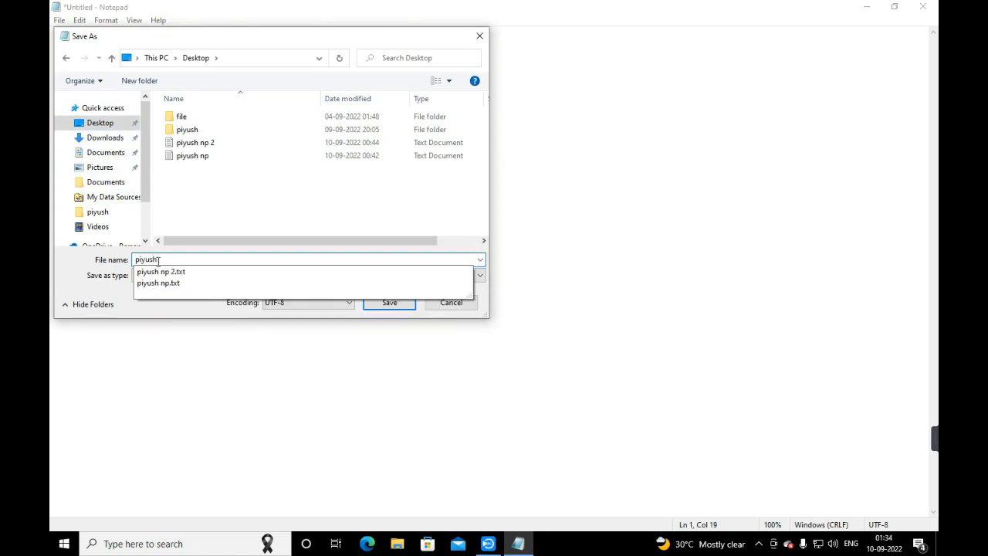
{"action": "type", "text": " nkp"}
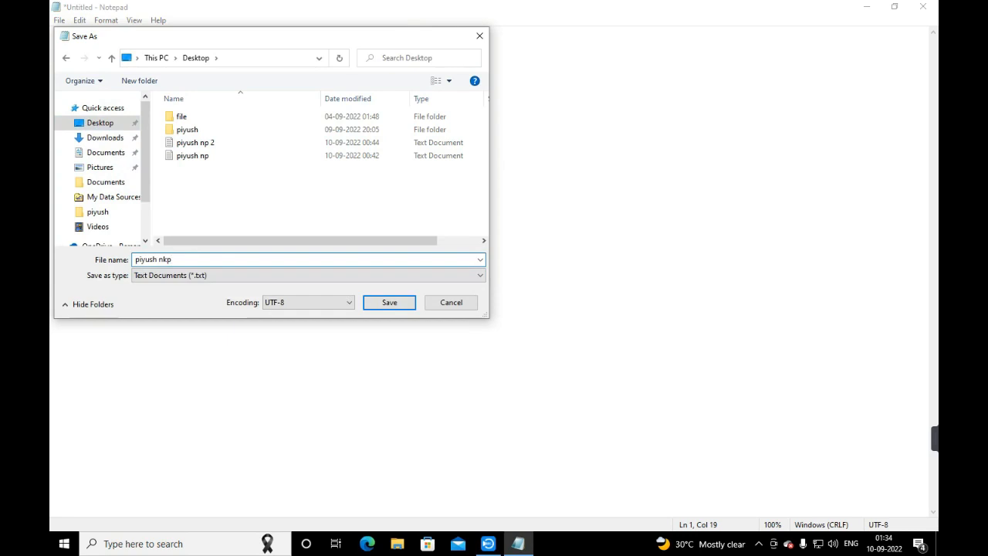
{"action": "left_click", "coordinate": [387, 303]}
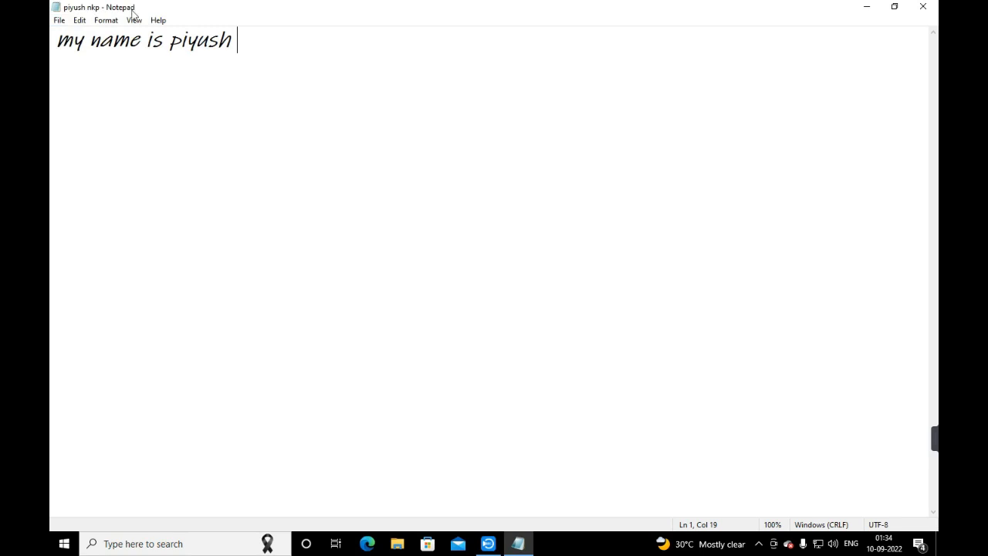
Save the named document again and close its window.
{"action": "left_click", "coordinate": [59, 20]}
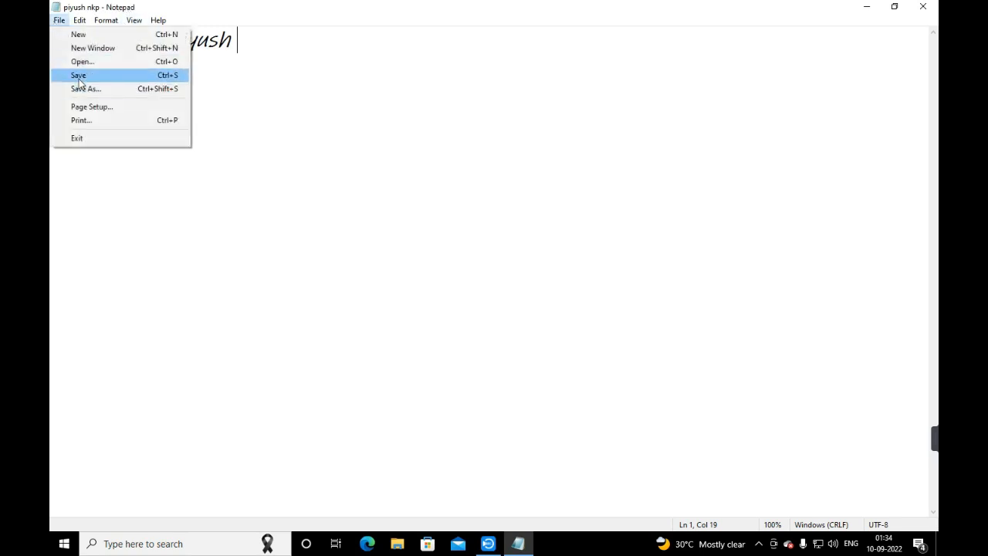
{"action": "left_click", "coordinate": [79, 76]}
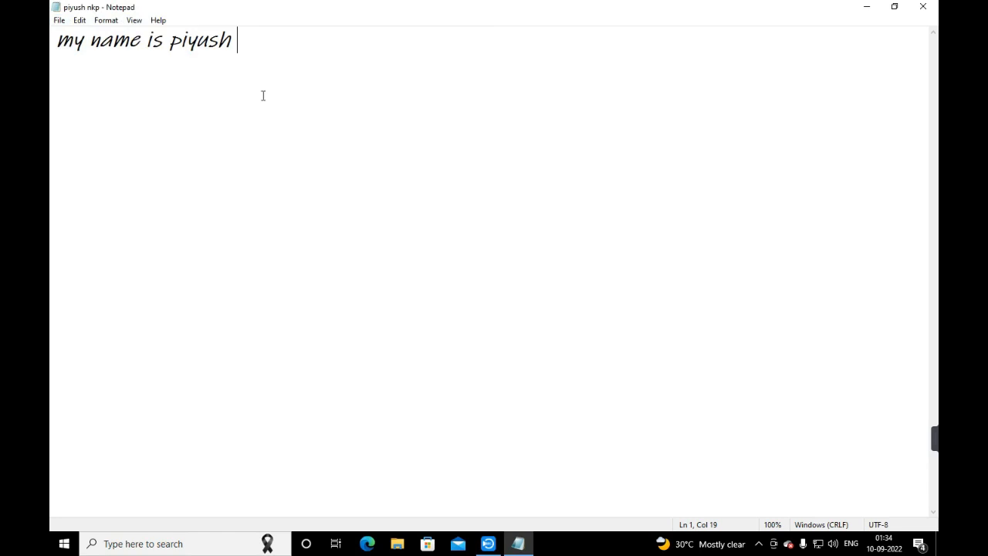
{"action": "left_click", "coordinate": [932, 6]}
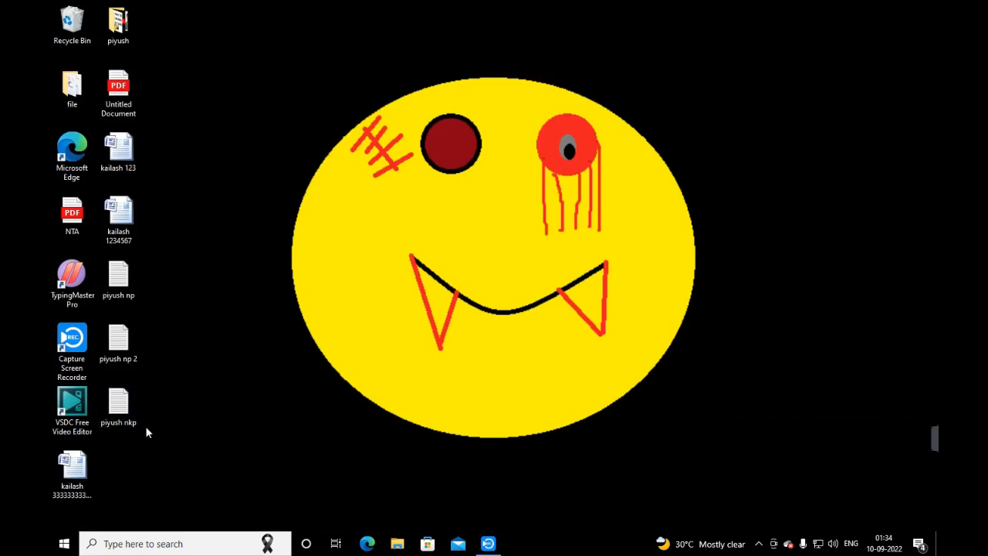
Open the saved "nkp" text file from the desktop to check its content, and close it.
{"action": "left_click", "coordinate": [124, 405]}
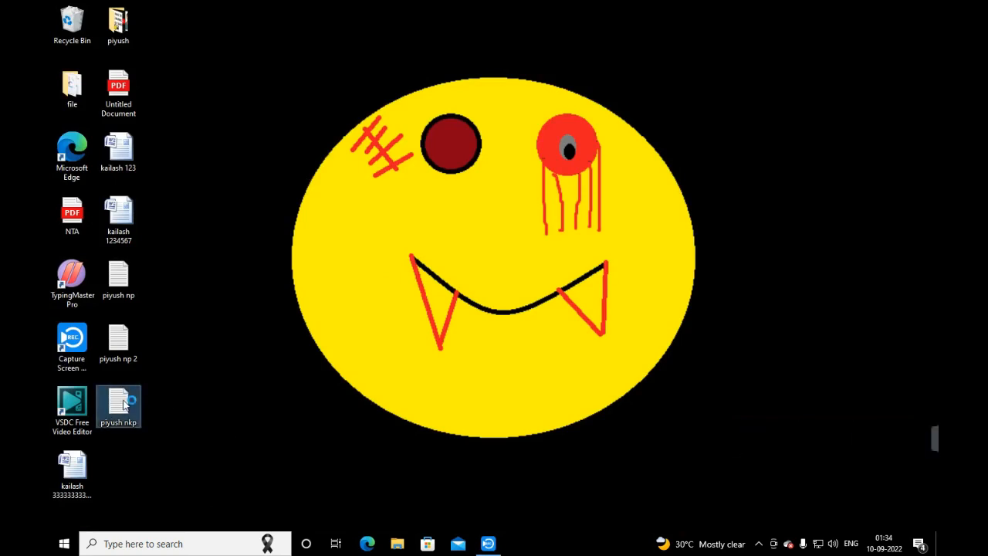
{"action": "double_click", "coordinate": [124, 404]}
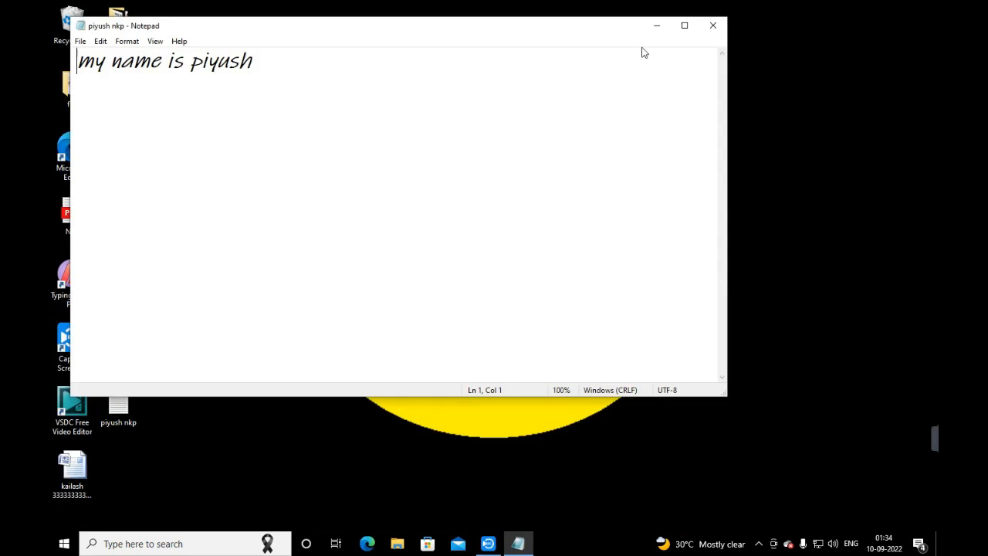
{"action": "left_click", "coordinate": [719, 29]}
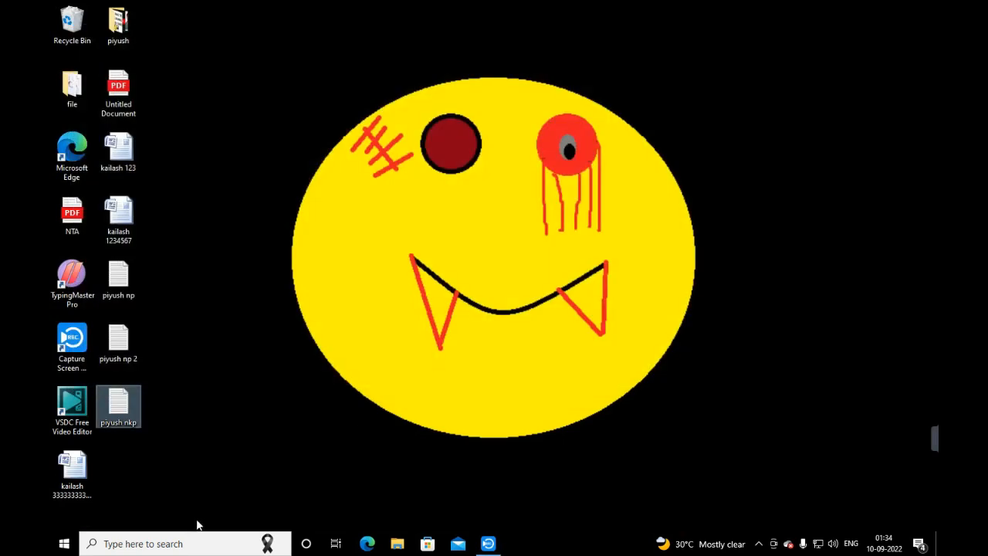
Search Windows for "note", launch Notepad and maximize its blank window.
{"action": "left_click", "coordinate": [180, 544]}
{"action": "type", "text": "n"}
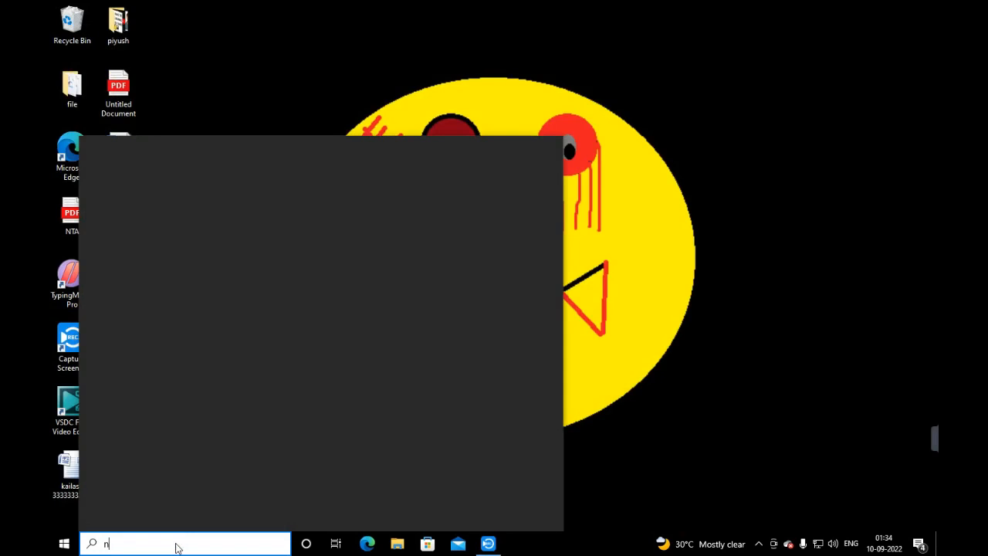
{"action": "type", "text": "ote"}
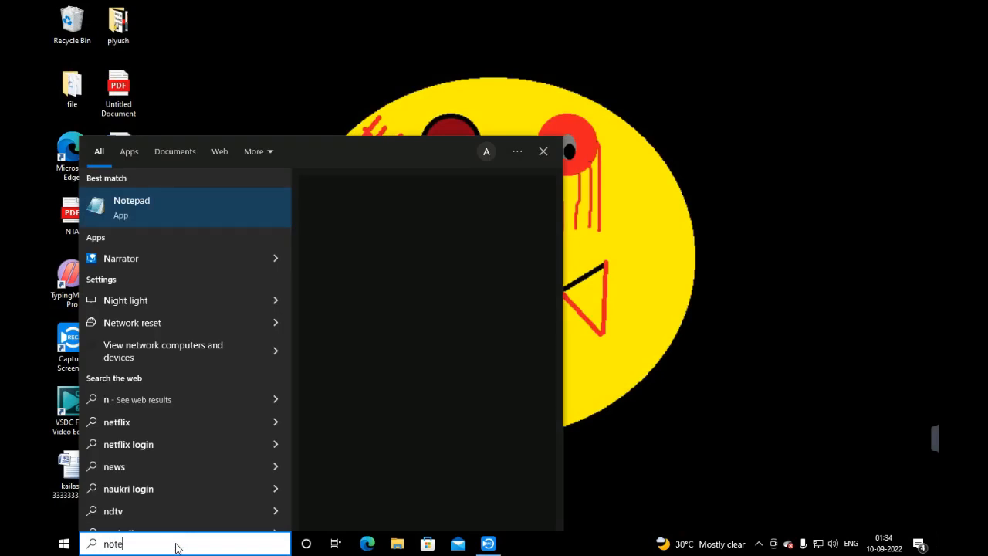
{"action": "left_click", "coordinate": [132, 202]}
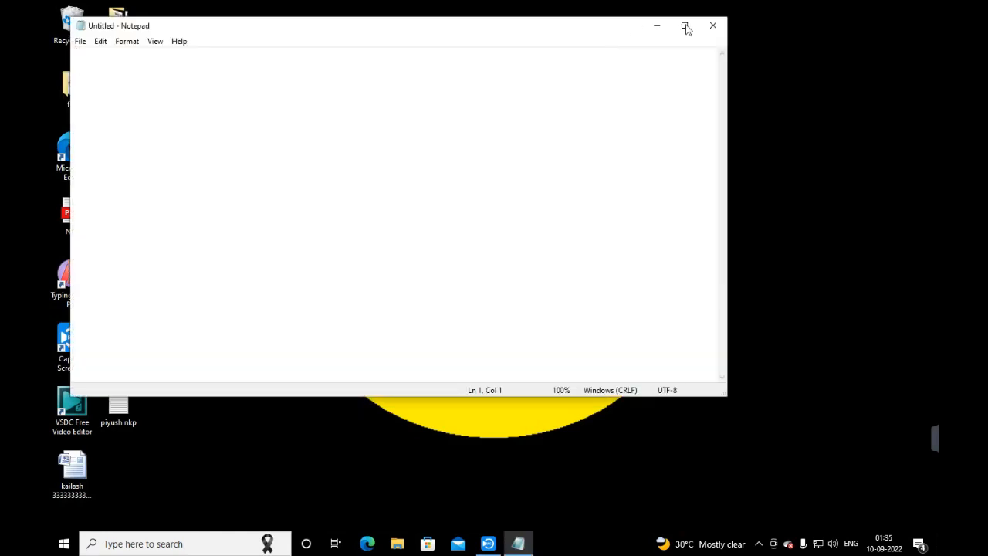
{"action": "left_click", "coordinate": [686, 28]}
Open the text file whose name ends in "nkp" from the Desktop folder.
{"action": "left_click", "coordinate": [56, 20]}
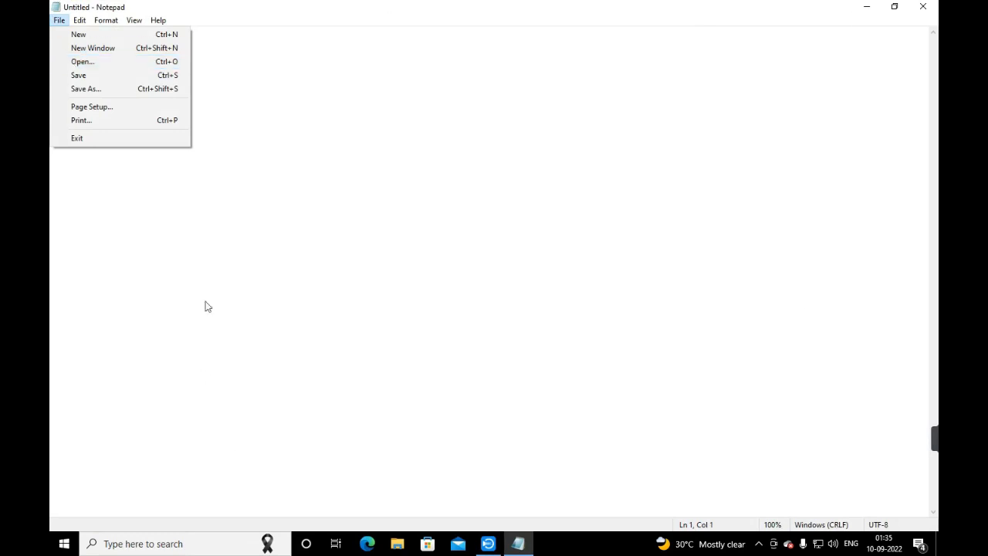
{"action": "left_click", "coordinate": [139, 68]}
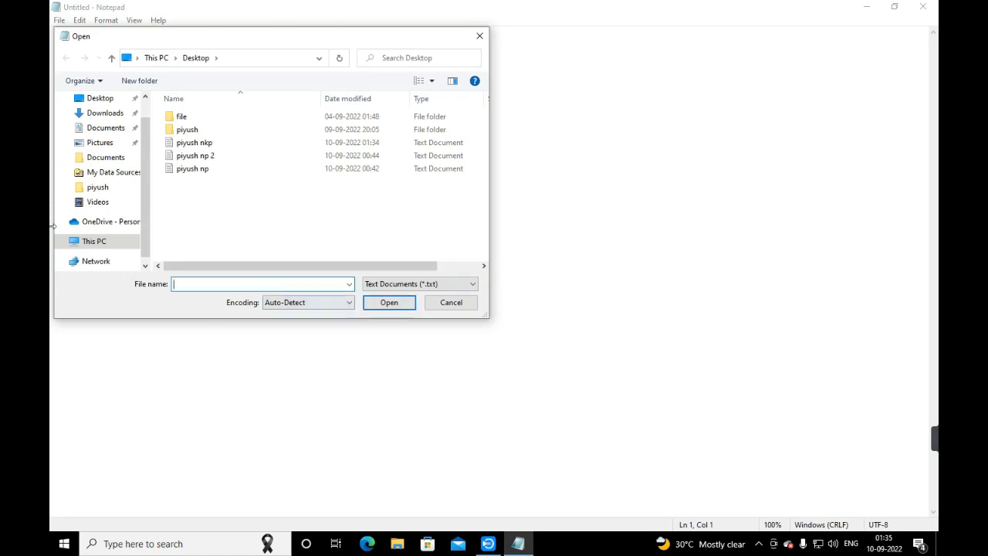
{"action": "left_click", "coordinate": [226, 147]}
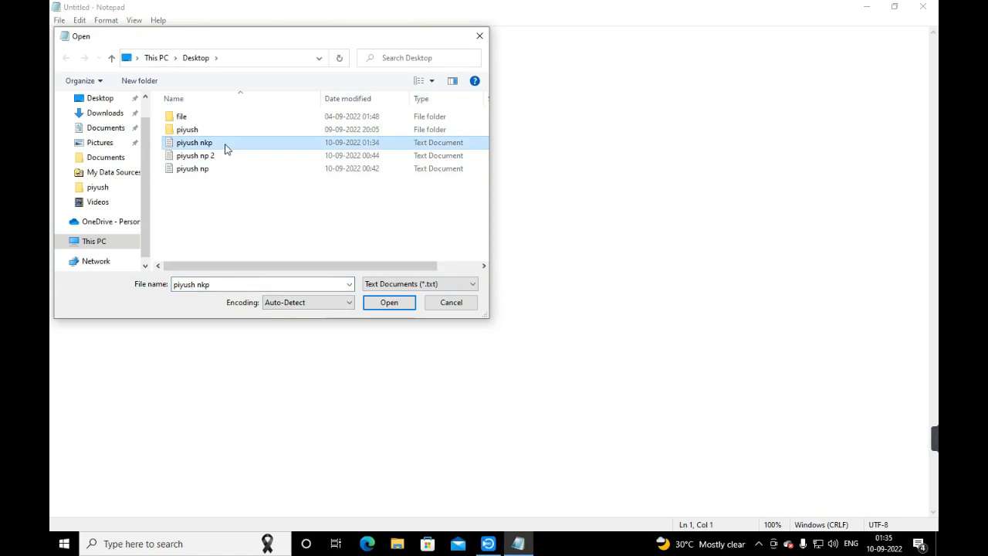
{"action": "left_click", "coordinate": [382, 303]}
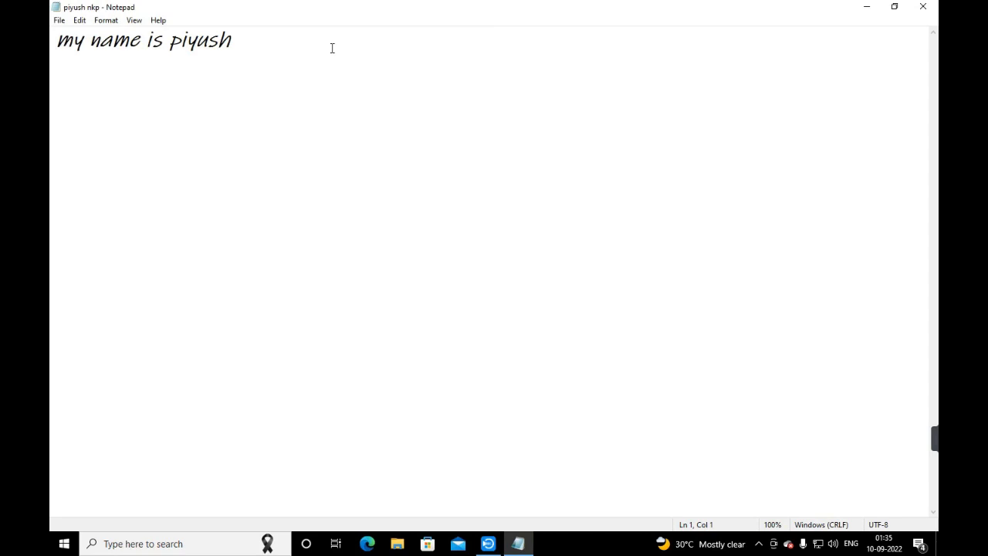
Add a second line reading "i read in class 4" below the name sentence.
{"action": "left_click", "coordinate": [59, 21]}
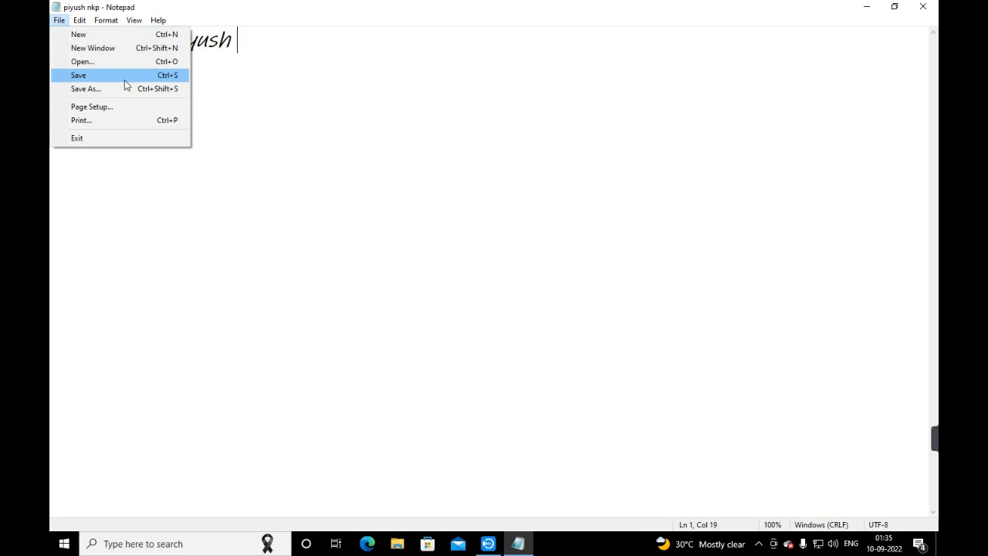
{"action": "left_click", "coordinate": [272, 45]}
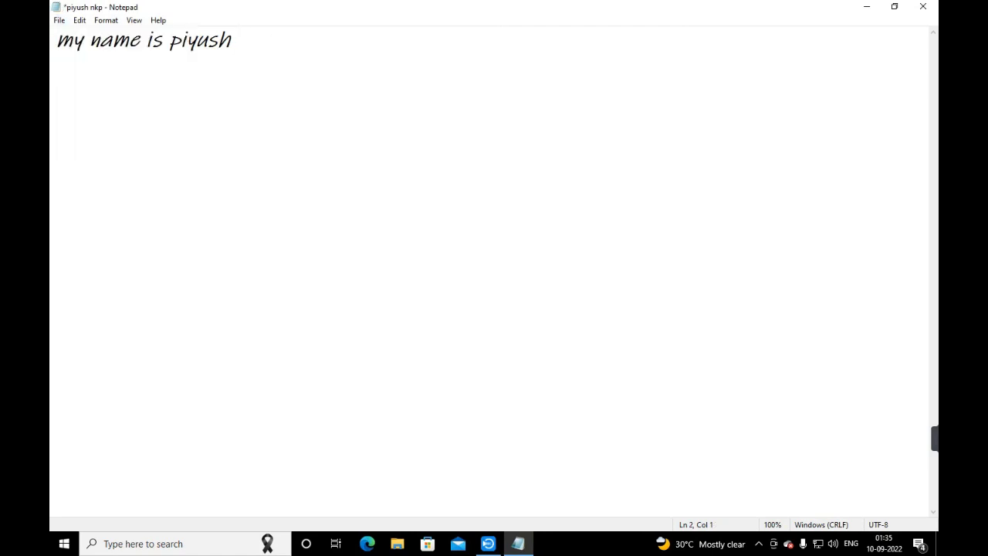
{"action": "type", "text": "i read in "}
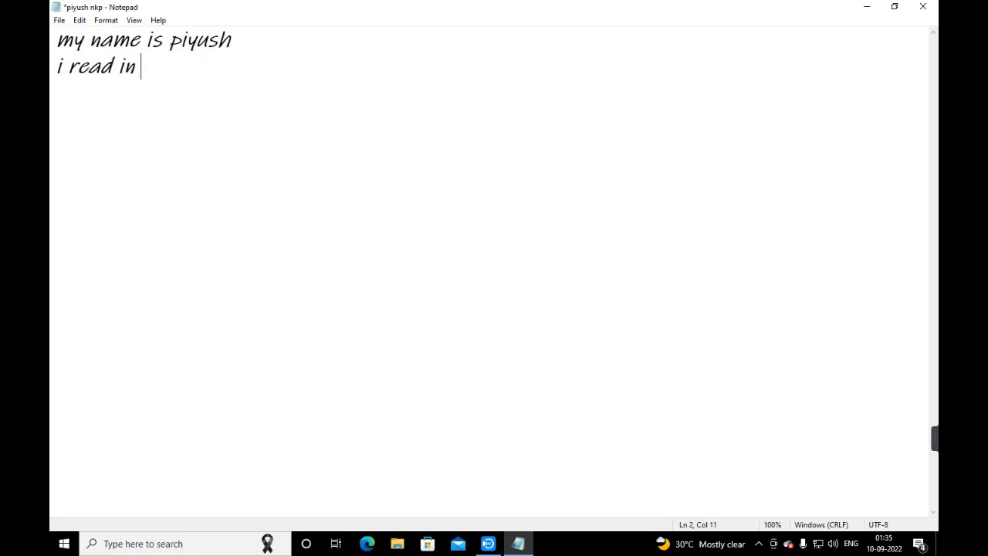
{"action": "type", "text": "class 4"}
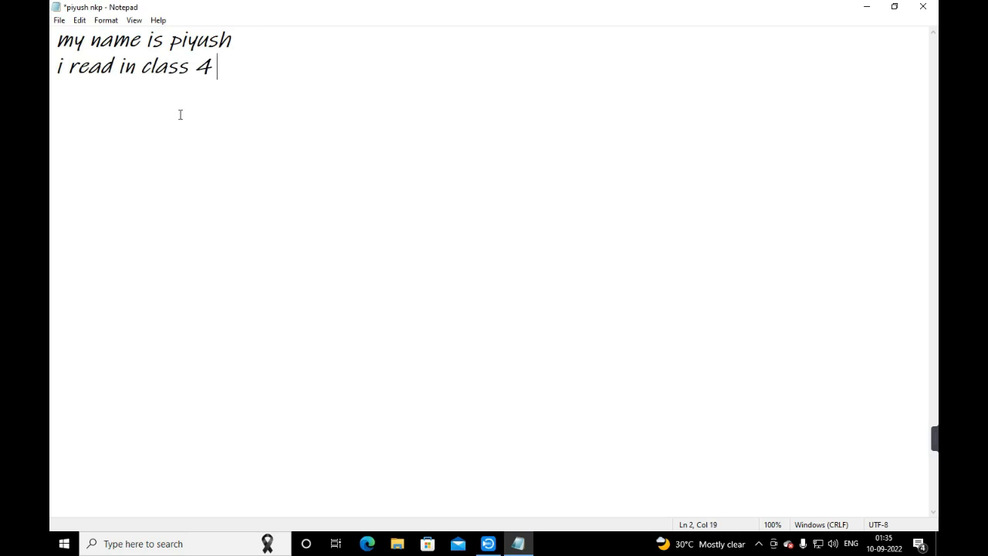
Save a copy to the Desktop named with the first name followed by "nkp1", and check the desktop for the new file.
{"action": "left_click", "coordinate": [62, 22]}
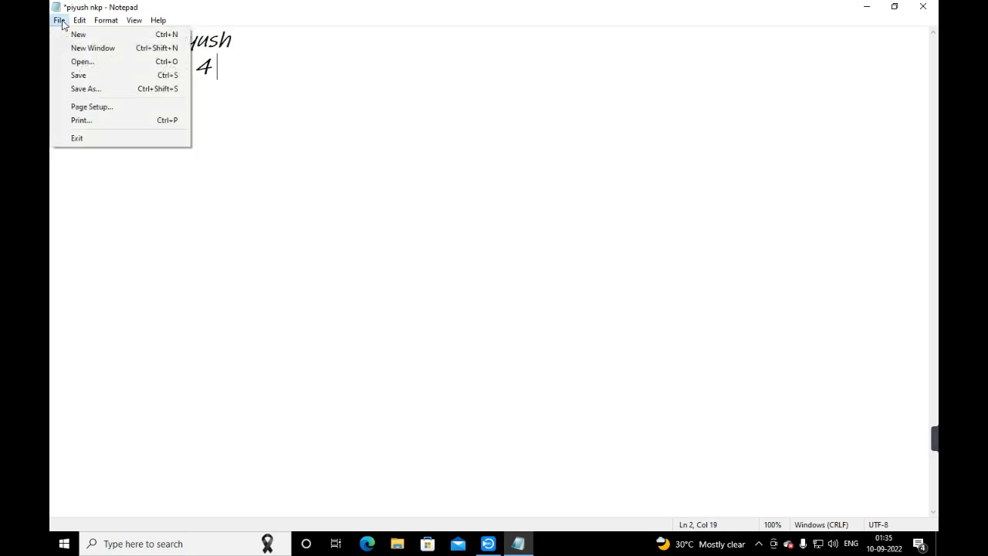
{"action": "mouse_move", "coordinate": [80, 20]}
{"action": "left_click", "coordinate": [78, 90]}
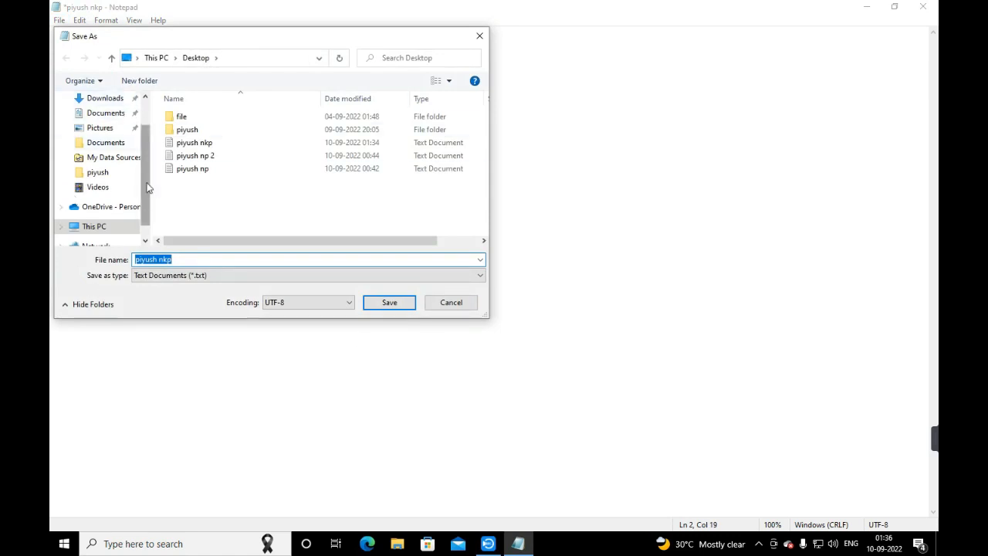
{"action": "scroll", "coordinate": [100, 154], "scroll_direction": "up", "scroll_amount": 1}
{"action": "left_click", "coordinate": [112, 126]}
{"action": "left_click", "coordinate": [205, 258]}
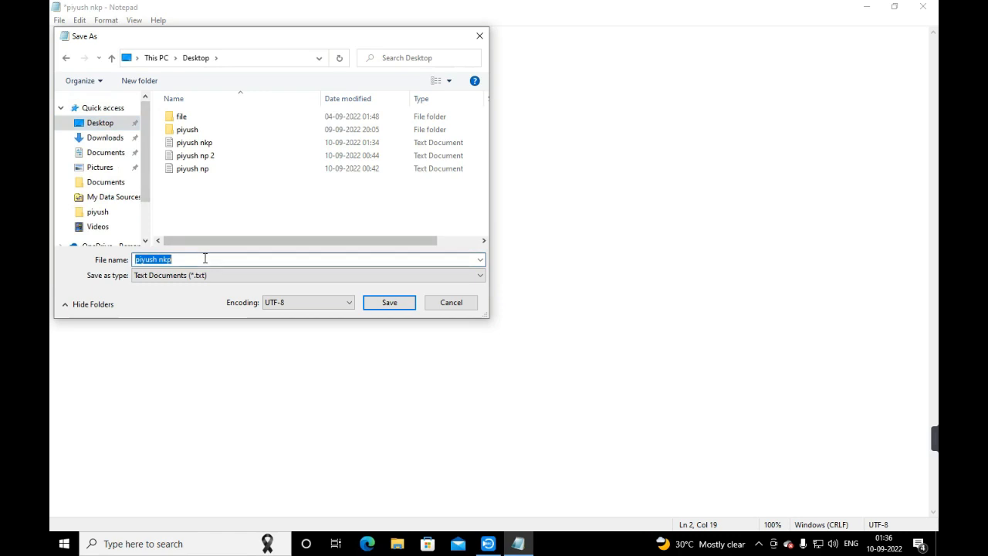
{"action": "double_click", "coordinate": [205, 258]}
{"action": "left_click", "coordinate": [205, 258]}
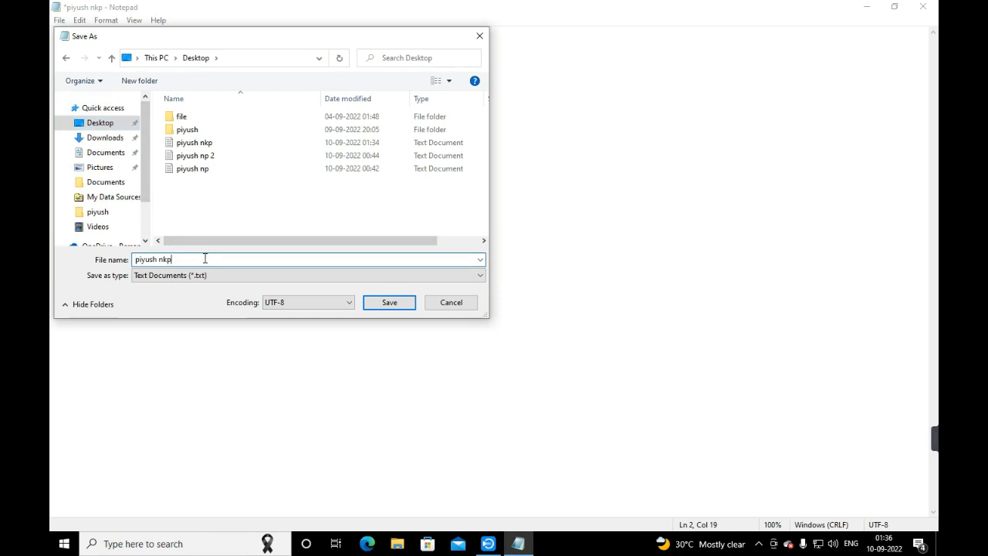
{"action": "left_click", "coordinate": [390, 304]}
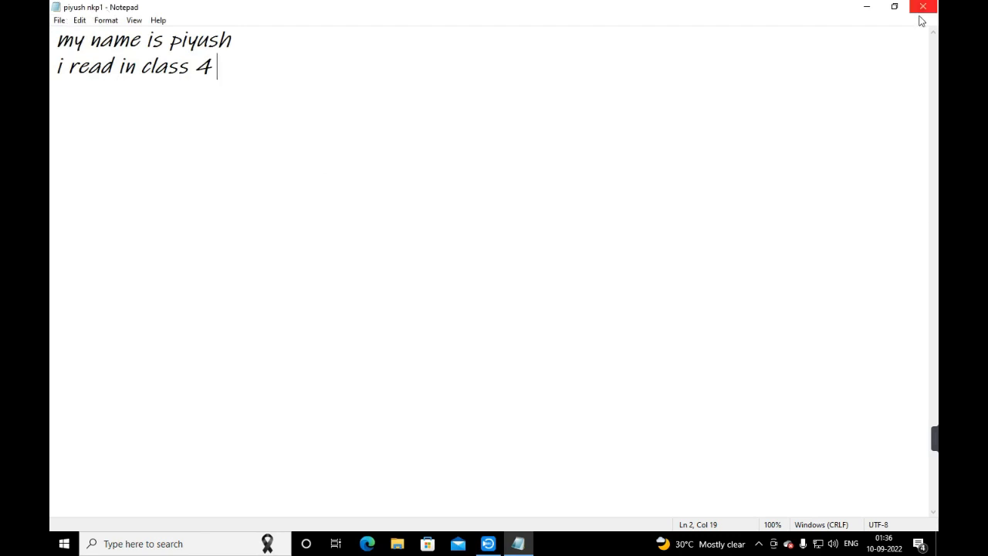
{"action": "left_click", "coordinate": [867, 8]}
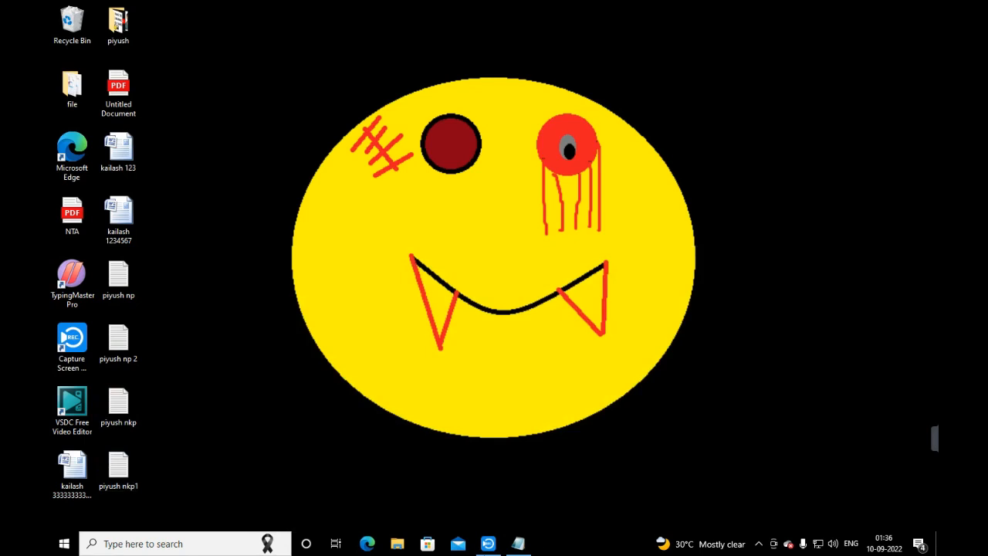
{"action": "left_click", "coordinate": [518, 544]}
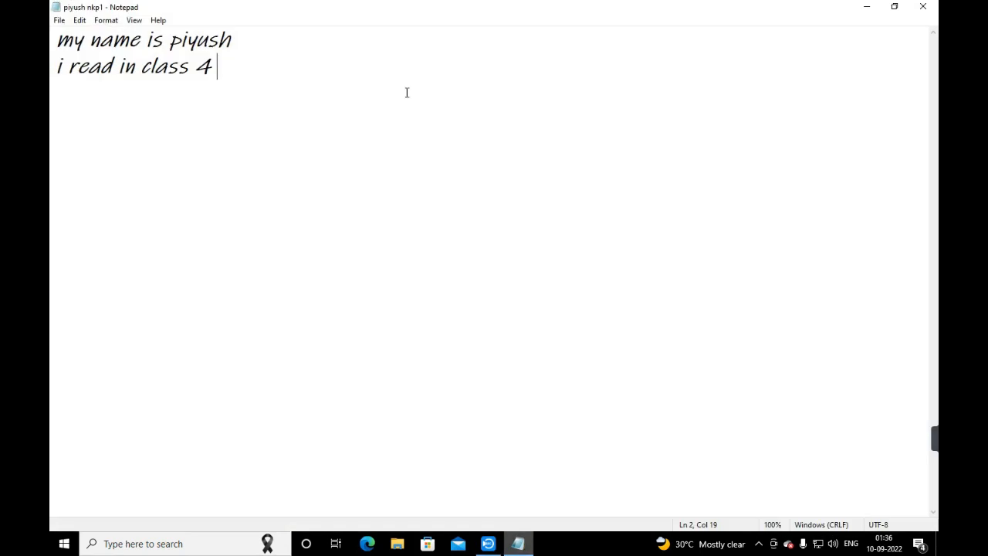
Set the page setup to A4 paper with landscape orientation, trying portrait for comparison, and apply it.
{"action": "left_click", "coordinate": [58, 20]}
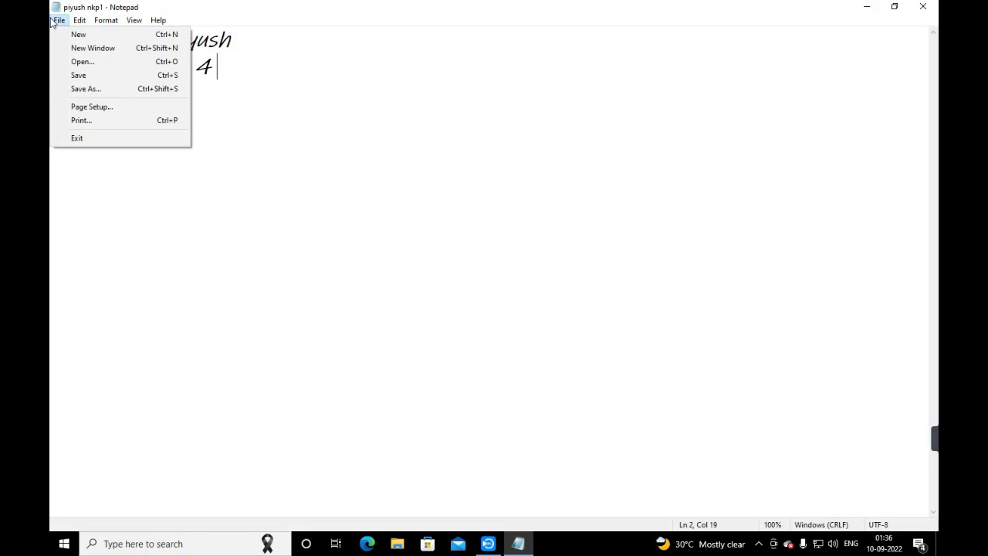
{"action": "left_click", "coordinate": [108, 110]}
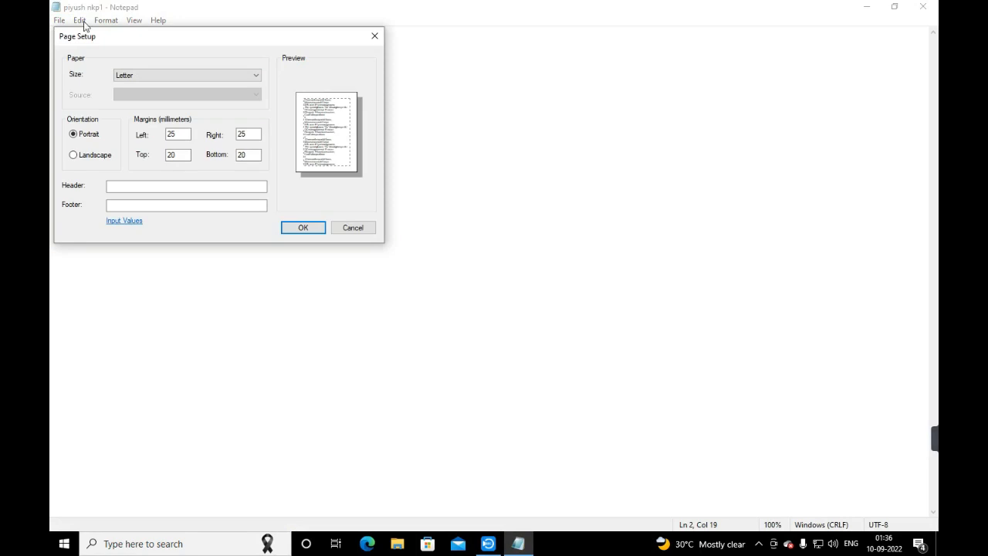
{"action": "left_click", "coordinate": [172, 80]}
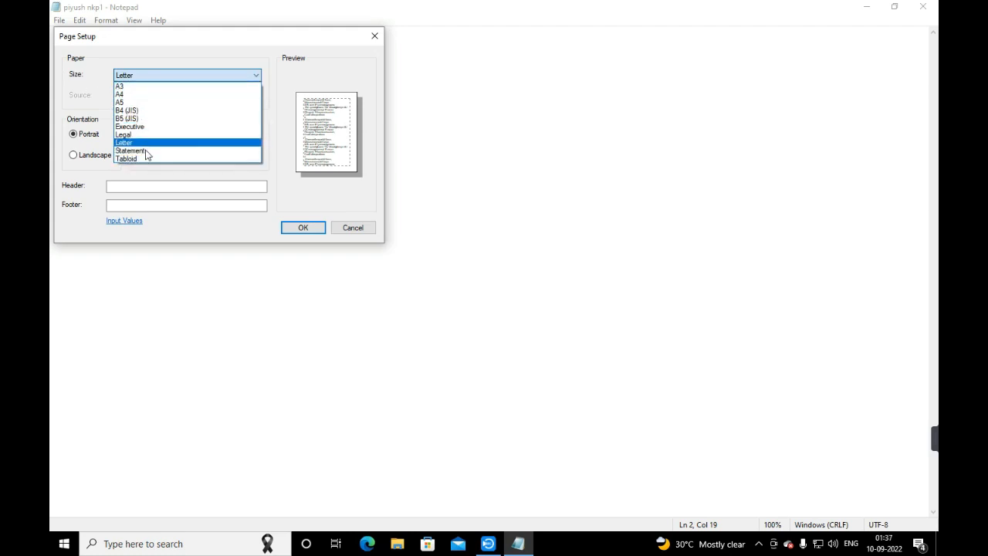
{"action": "left_click", "coordinate": [147, 93]}
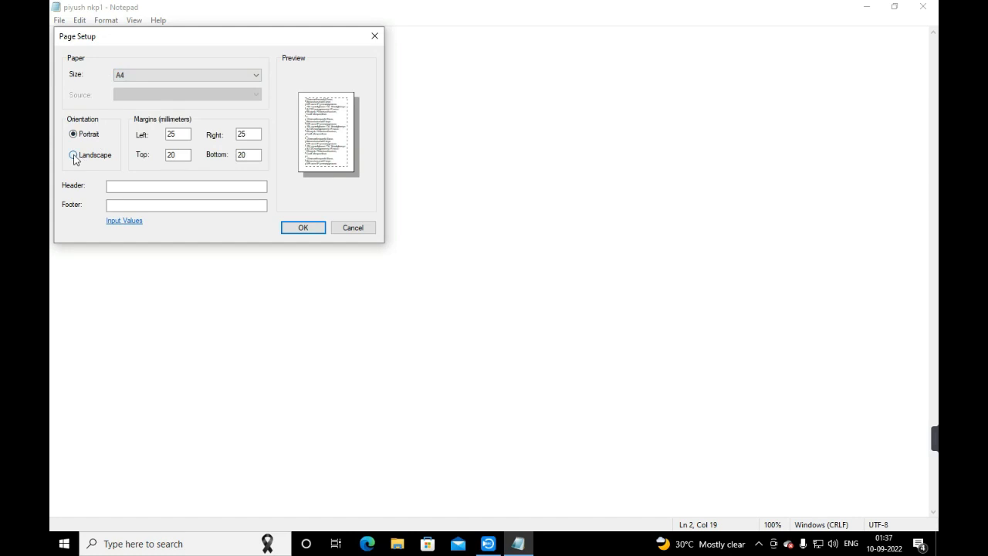
{"action": "left_click", "coordinate": [73, 155]}
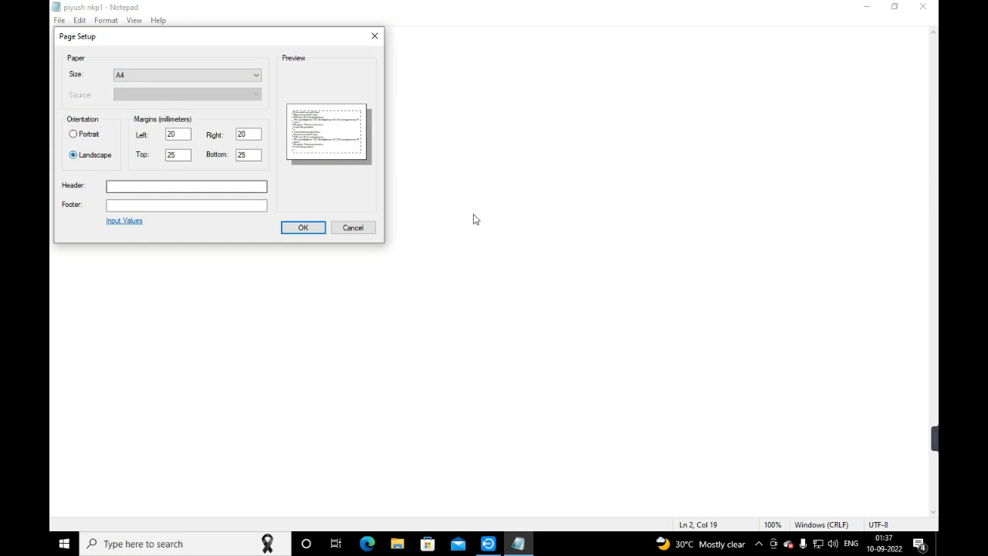
{"action": "left_click", "coordinate": [81, 138]}
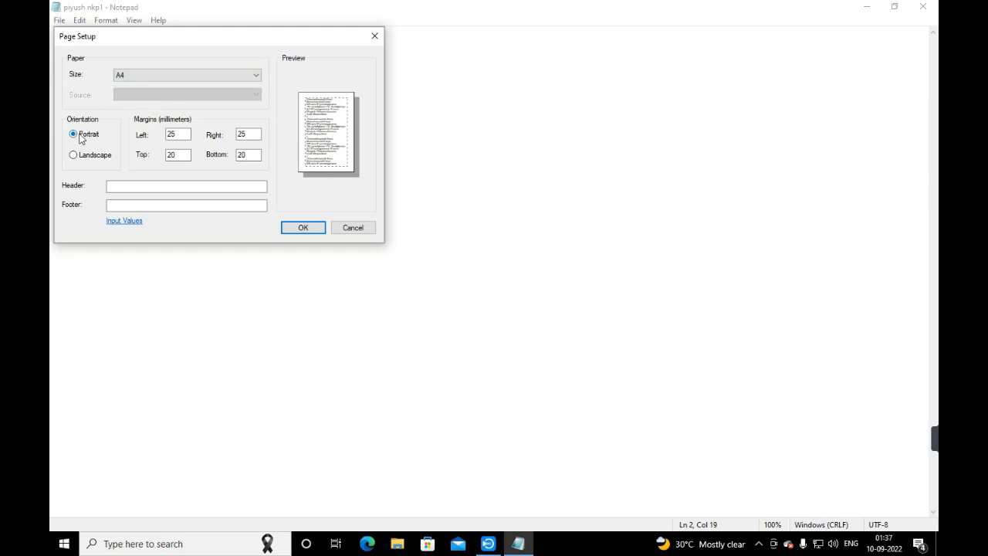
{"action": "left_click", "coordinate": [75, 158]}
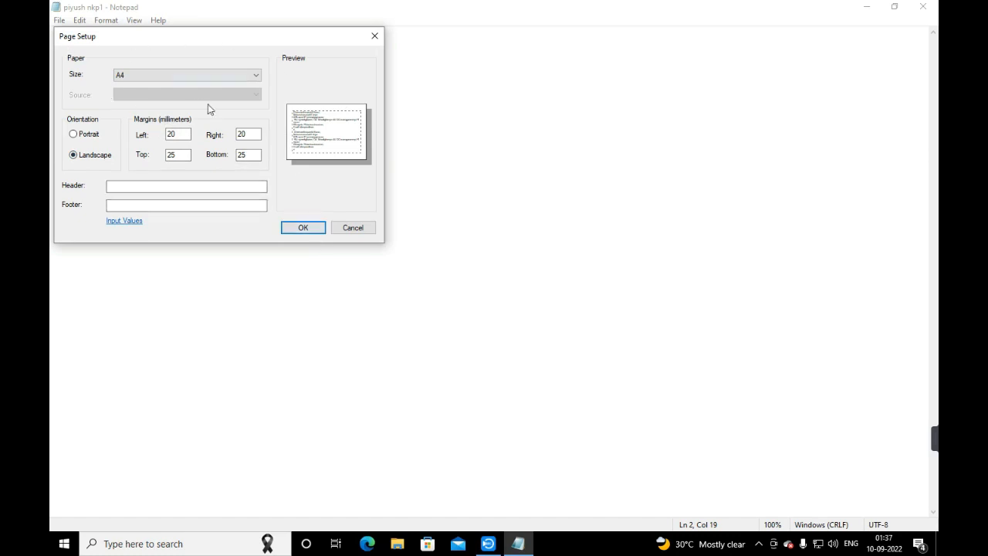
{"action": "left_click", "coordinate": [305, 232]}
Exit Notepad, reopen the desktop text file whose name ends in "nkp" and maximize its window.
{"action": "left_click", "coordinate": [59, 20]}
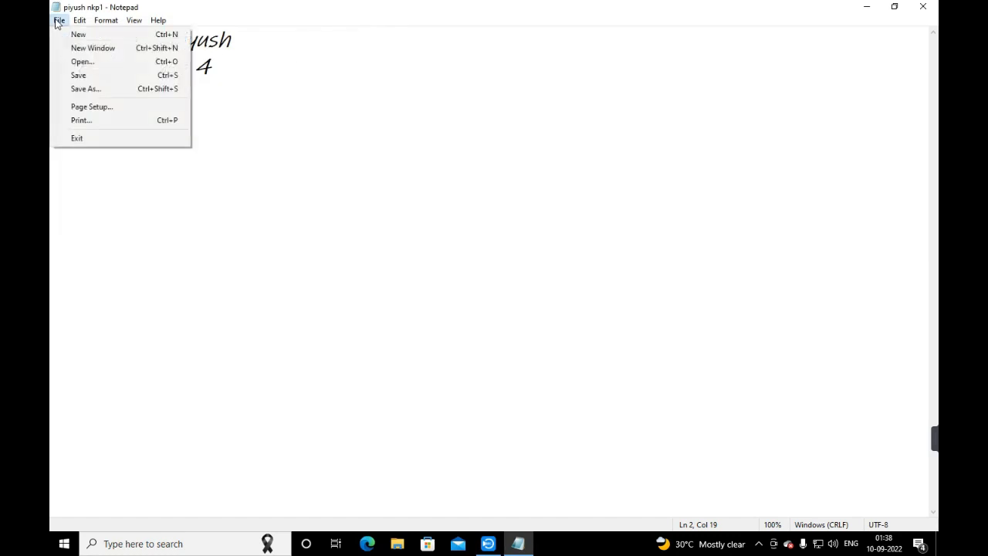
{"action": "left_click", "coordinate": [99, 139]}
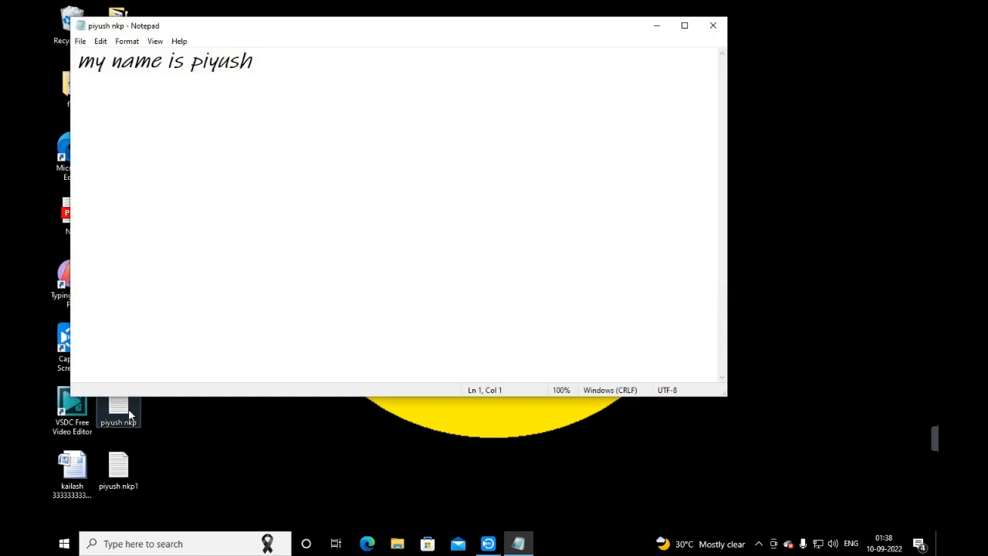
{"action": "left_click", "coordinate": [683, 29]}
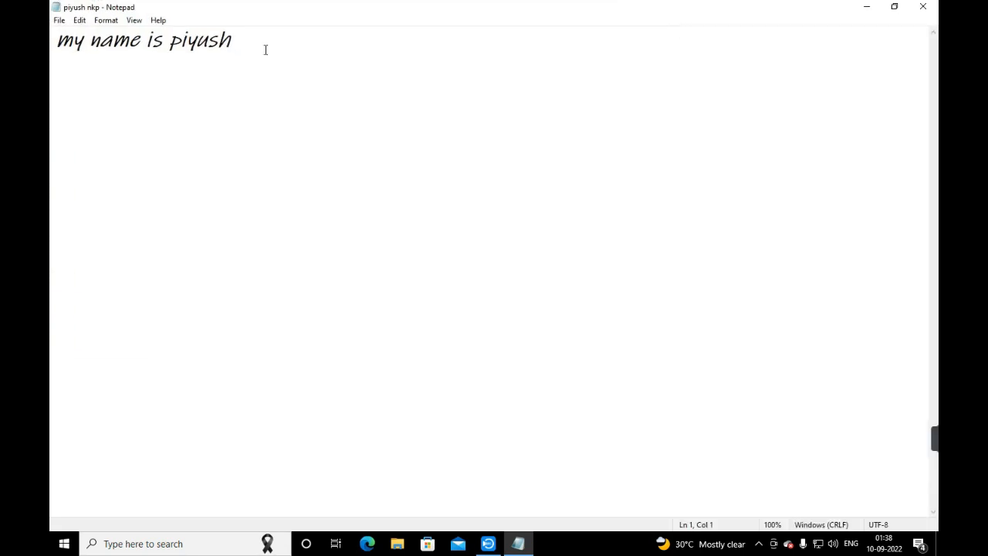
{"action": "left_click", "coordinate": [58, 20]}
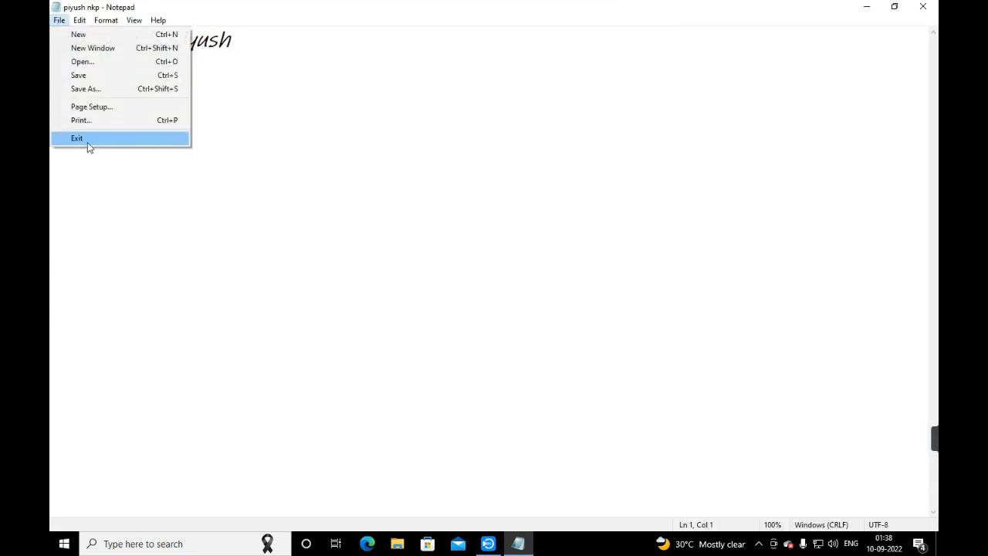
{"action": "left_click", "coordinate": [161, 40]}
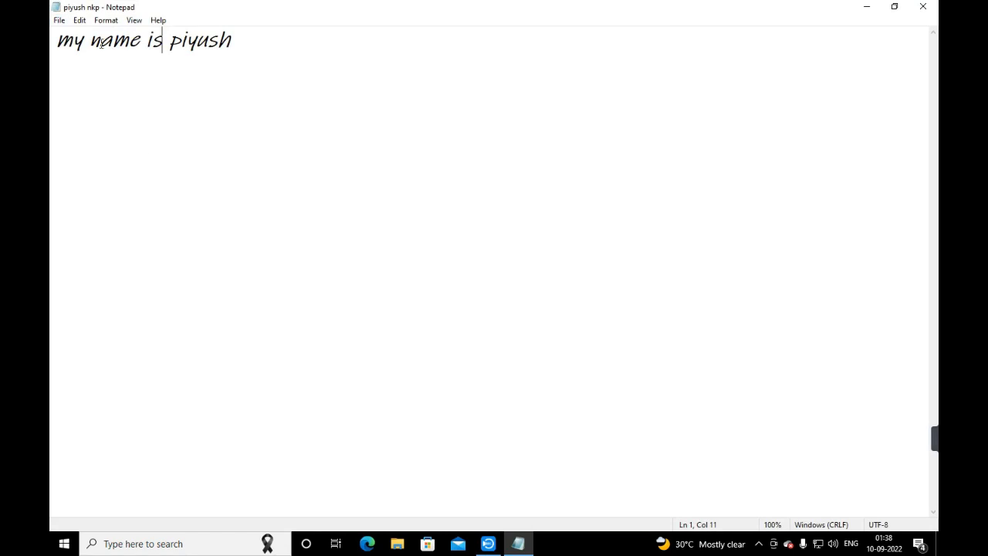
Delete the name at the end of the sentence and undo the deletion with the Undo command.
{"action": "left_click", "coordinate": [80, 20]}
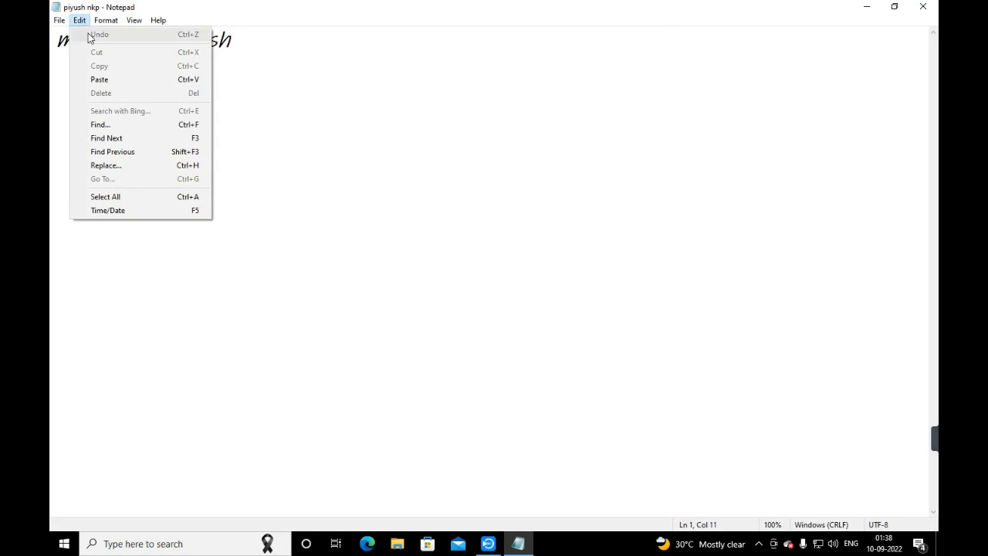
{"action": "left_click", "coordinate": [247, 44]}
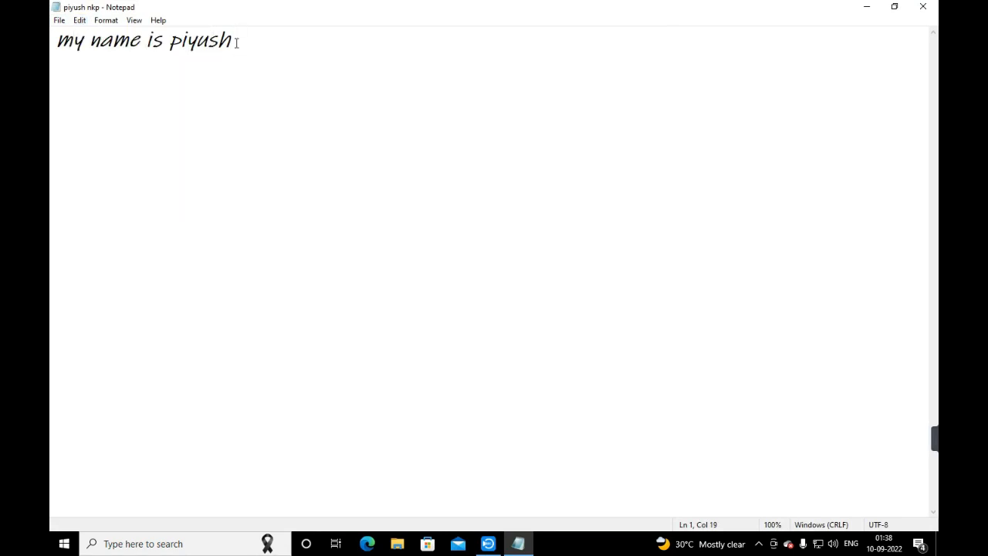
{"action": "left_click_drag", "start_coordinate": [237, 43], "coordinate": [171, 44]}
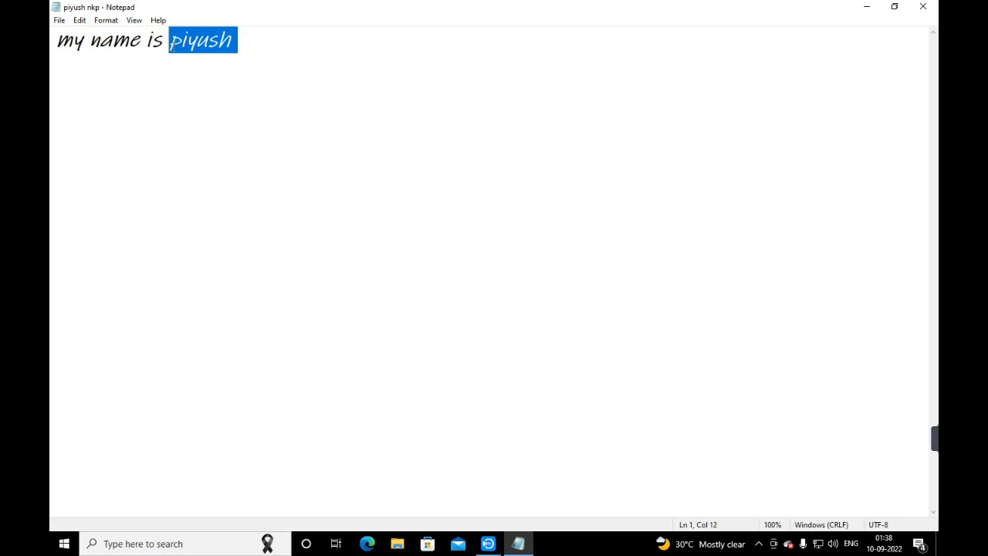
{"action": "key", "text": "BackSpace"}
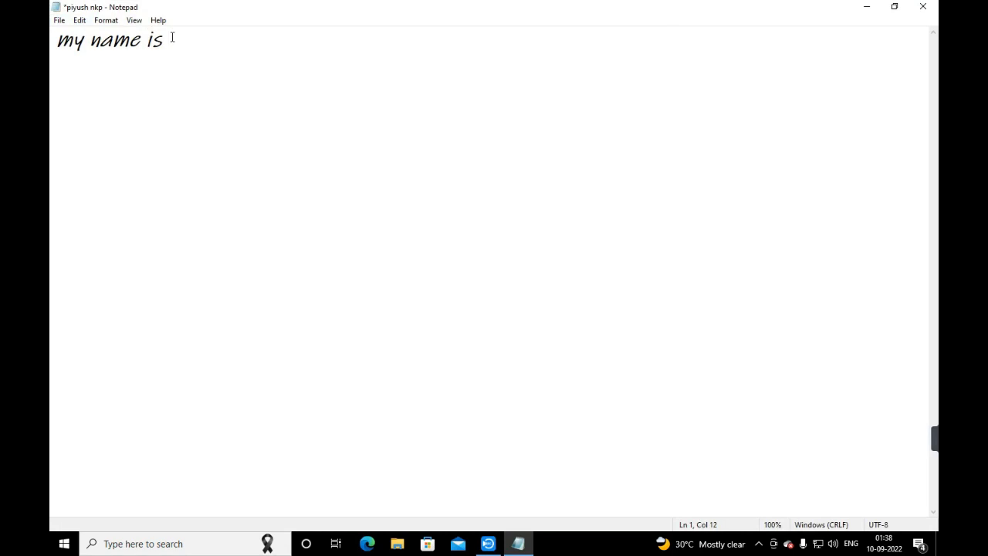
{"action": "left_click", "coordinate": [79, 20]}
{"action": "left_click", "coordinate": [91, 33]}
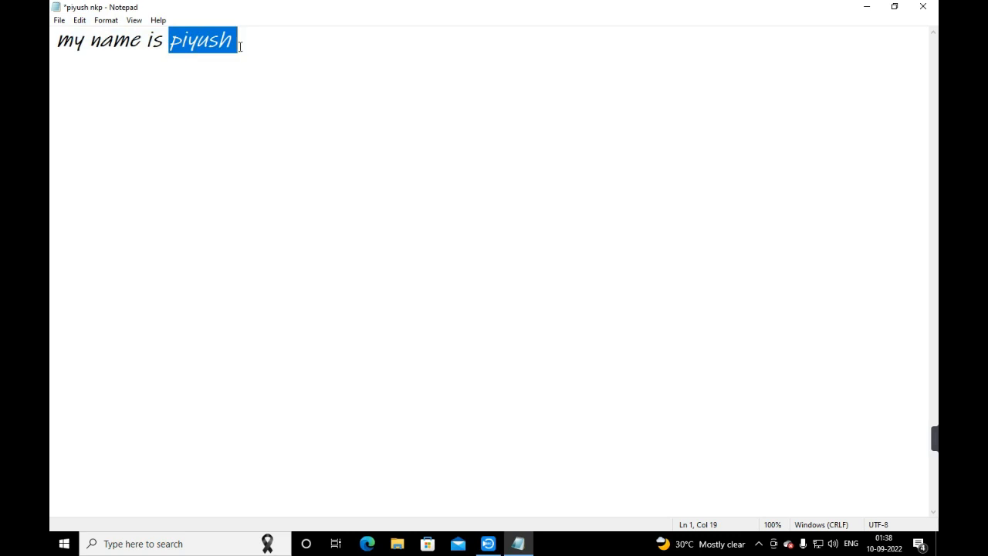
{"action": "left_click", "coordinate": [267, 55]}
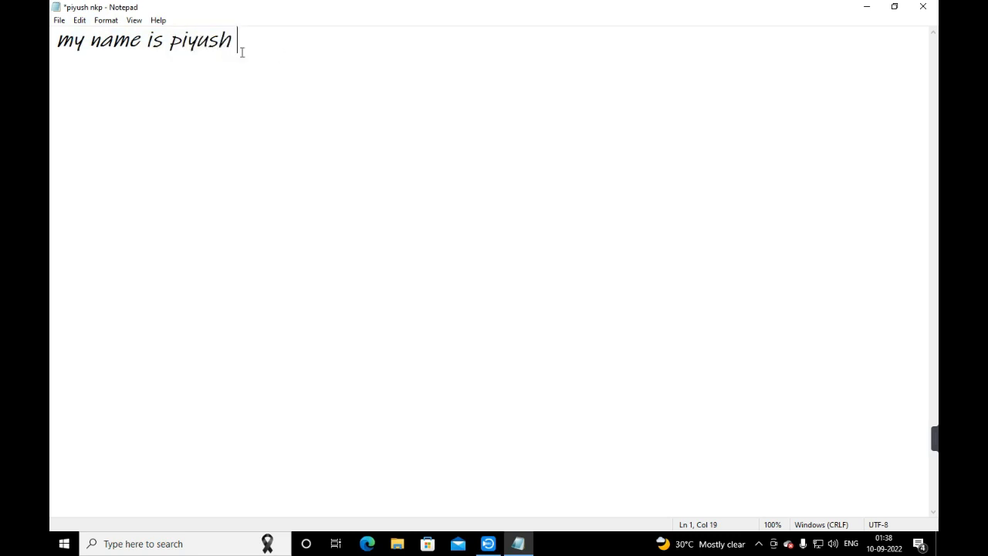
Remove the name from the sentence once more and undo that removal.
{"action": "left_click", "coordinate": [80, 20]}
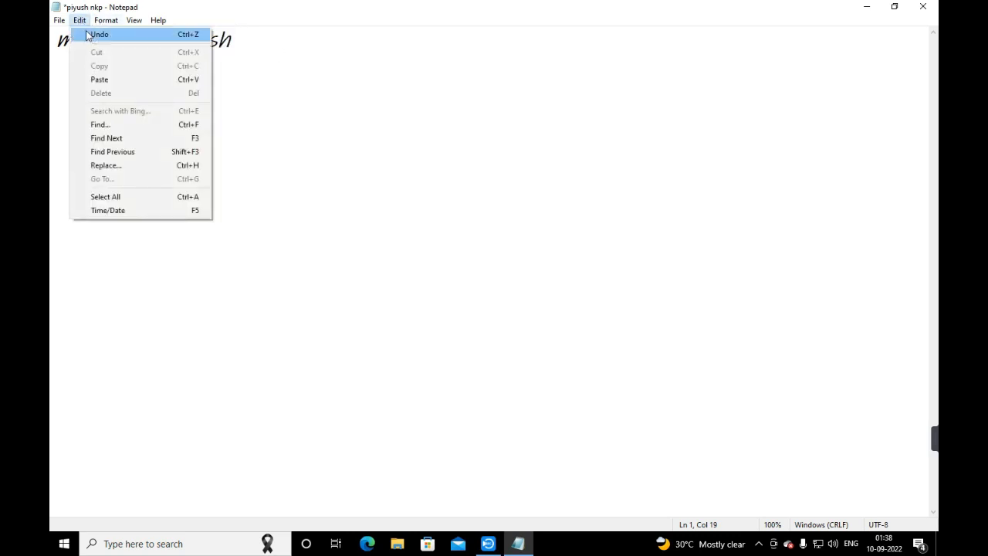
{"action": "left_click", "coordinate": [287, 49]}
{"action": "left_click_drag", "start_coordinate": [232, 46], "coordinate": [171, 44]}
{"action": "key", "text": "Delete"}
{"action": "left_click", "coordinate": [240, 37]}
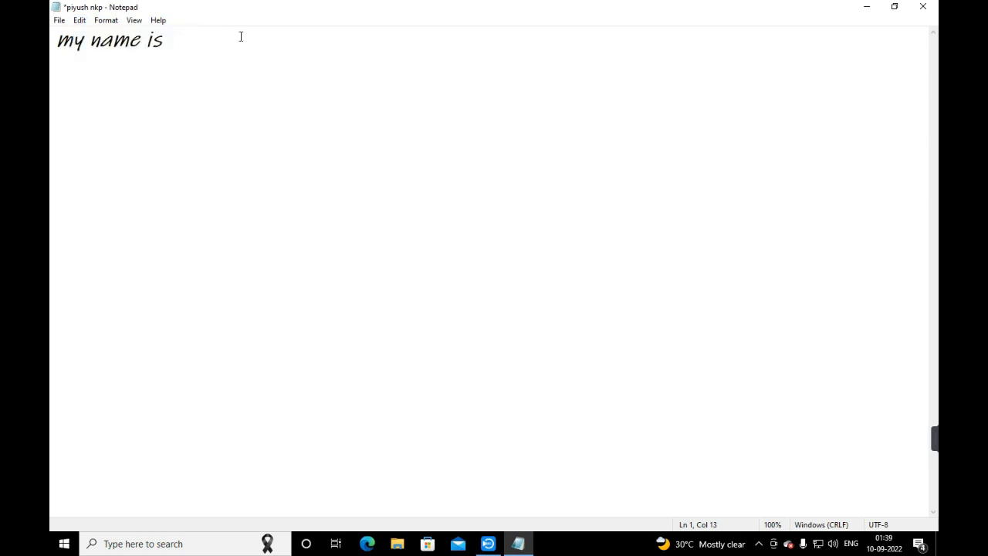
{"action": "key", "text": "ctrl+z"}
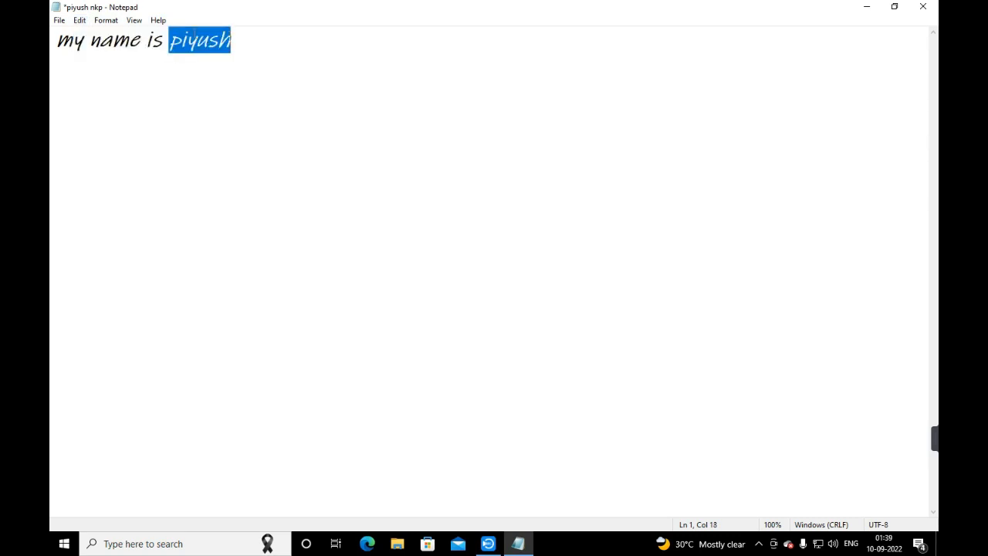
{"action": "left_click", "coordinate": [187, 70]}
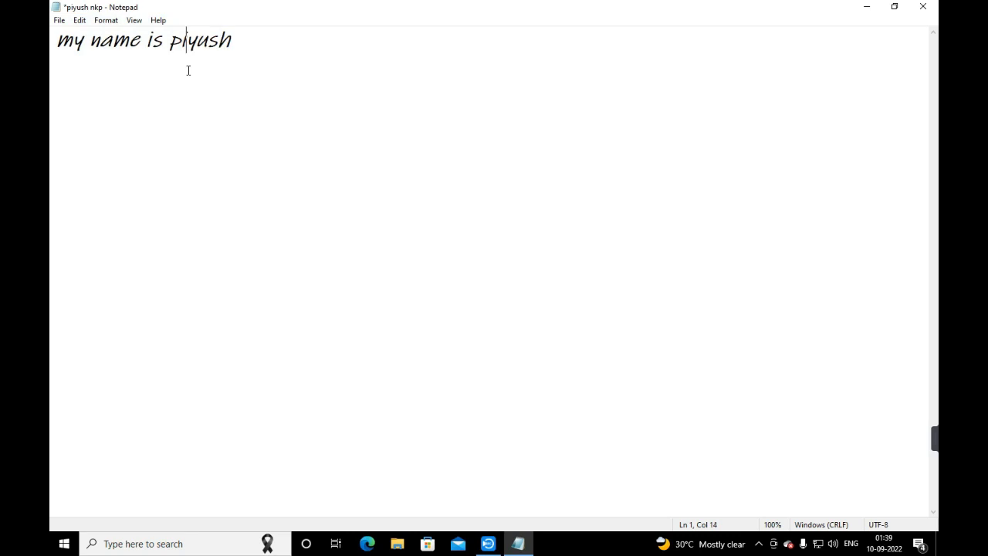
Cut the name from the end of the "my name is" sentence.
{"action": "left_click", "coordinate": [261, 49]}
{"action": "left_click", "coordinate": [80, 21]}
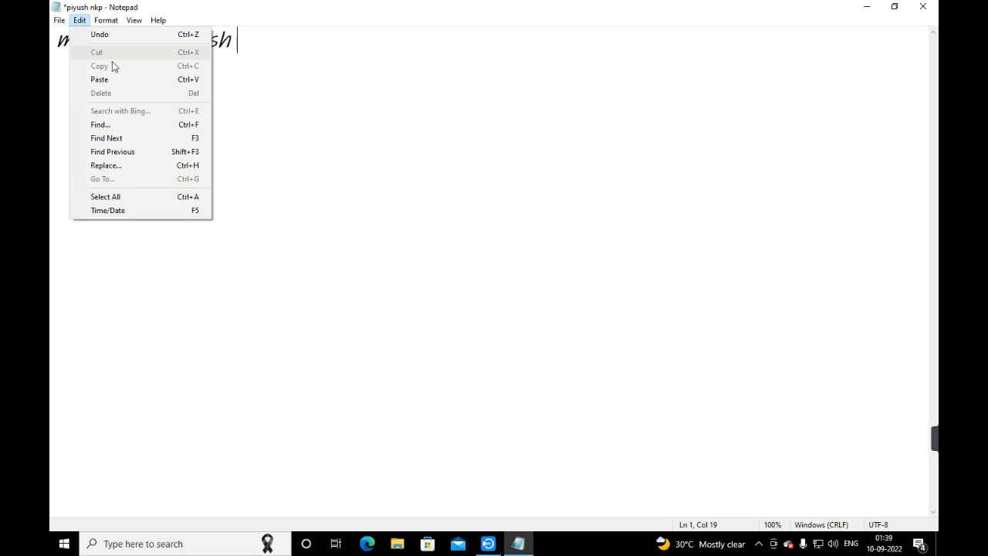
{"action": "left_click", "coordinate": [345, 71]}
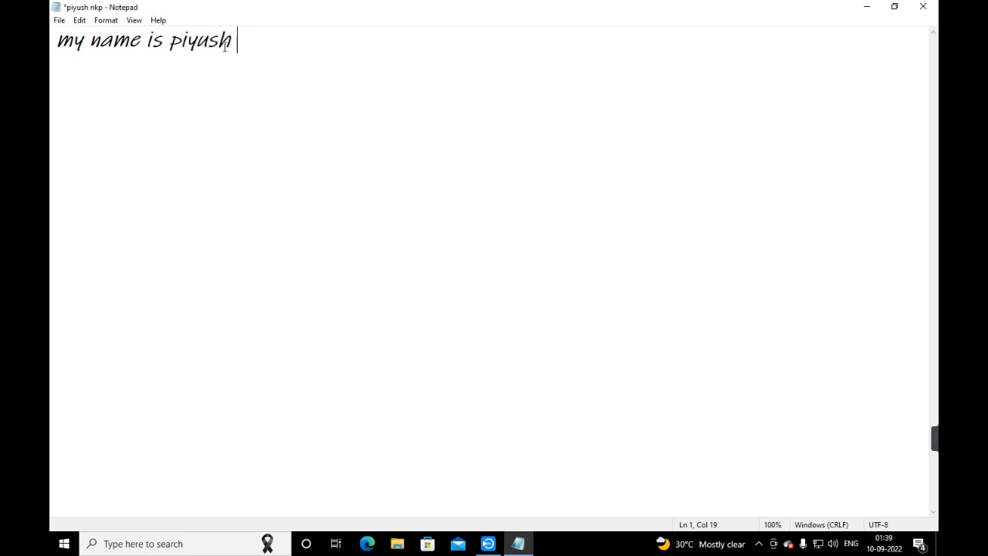
{"action": "left_click_drag", "start_coordinate": [236, 44], "coordinate": [169, 50]}
{"action": "key", "text": "super+c"}
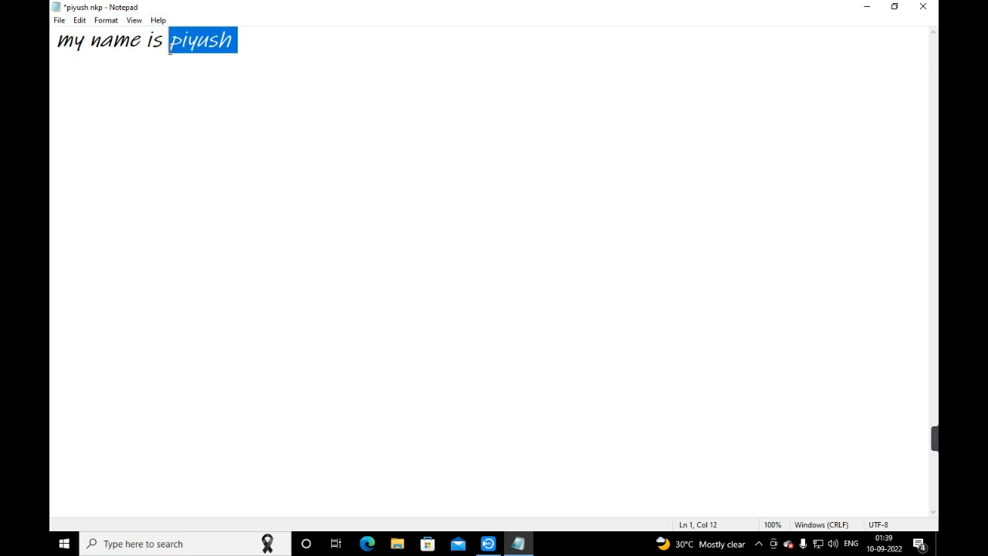
{"action": "left_click", "coordinate": [80, 21]}
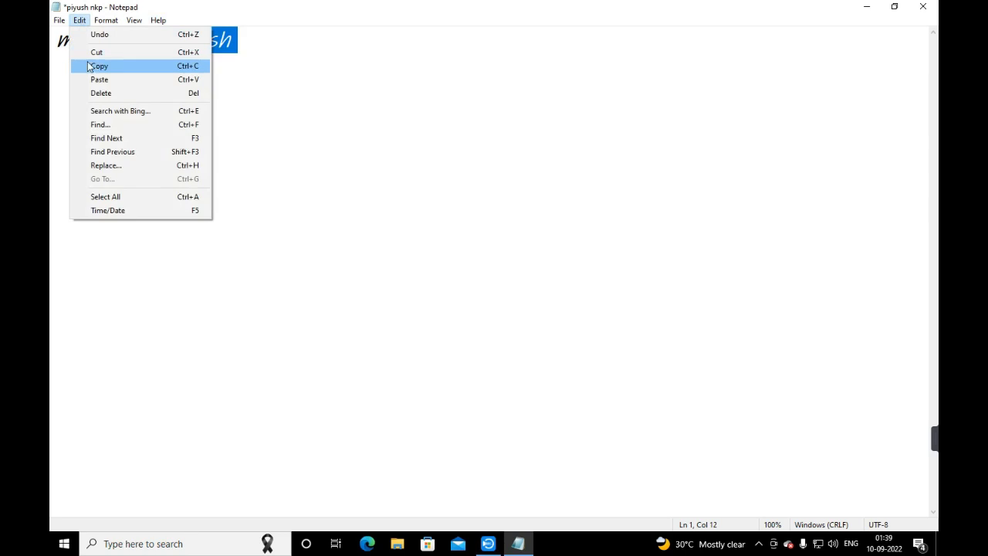
{"action": "left_click", "coordinate": [139, 55]}
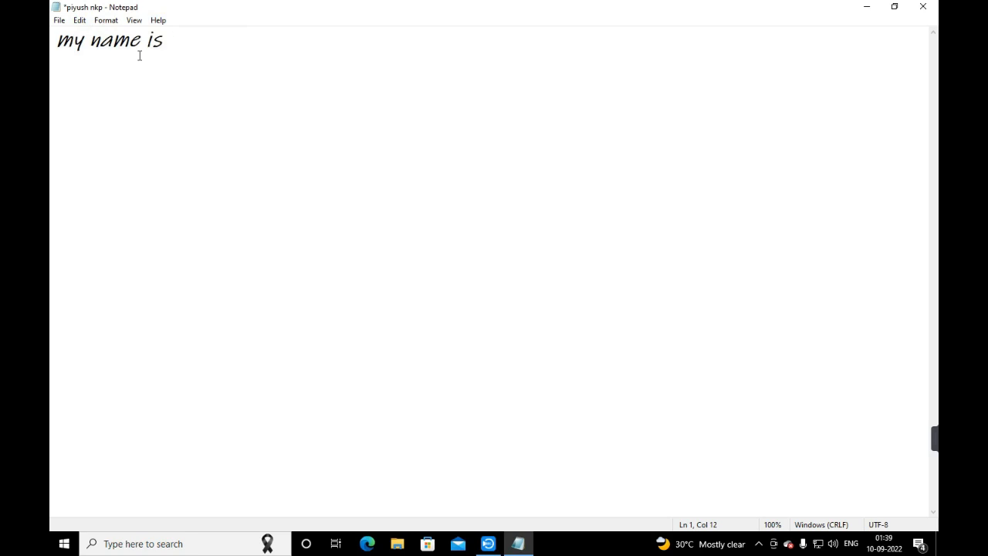
Insert three line breaks after "my name is" and paste the cut name on the fourth line.
{"action": "key", "text": "Return"}
{"action": "key", "text": "Return"}
{"action": "key", "text": "Return"}
{"action": "left_click", "coordinate": [80, 20]}
{"action": "left_click", "coordinate": [100, 80]}
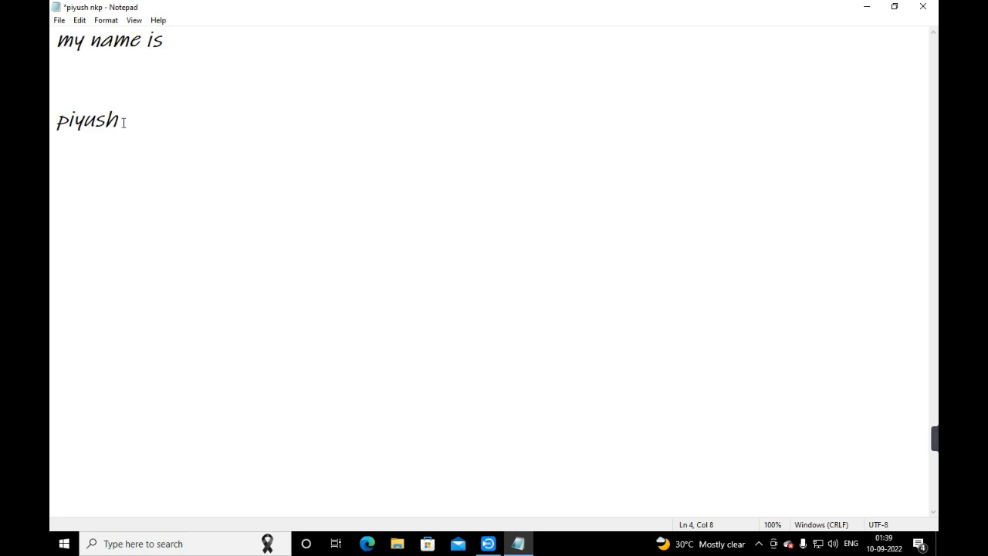
Copy the name on the fourth line, leaving the original in place.
{"action": "left_click_drag", "start_coordinate": [125, 120], "coordinate": [52, 125]}
{"action": "left_click", "coordinate": [79, 20]}
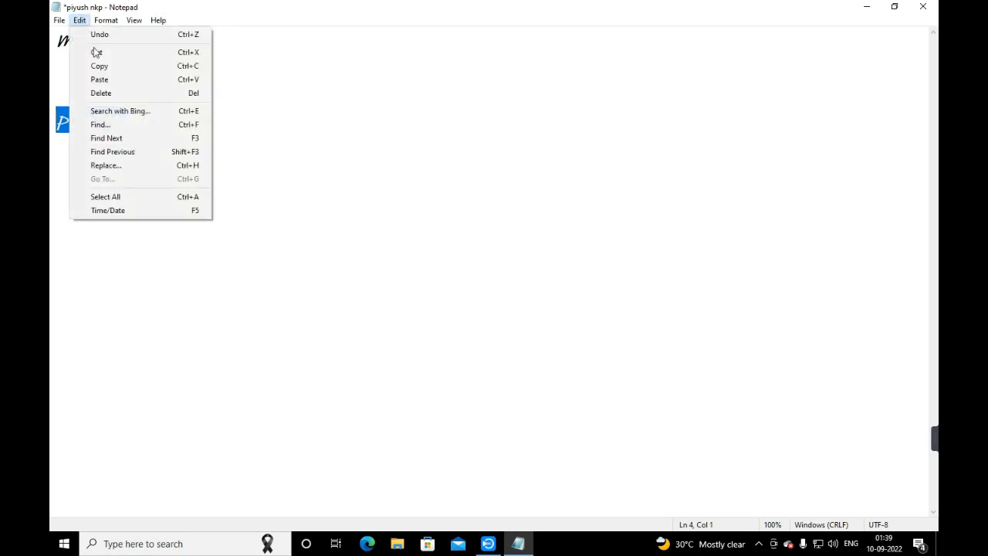
{"action": "left_click", "coordinate": [99, 65]}
{"action": "left_click", "coordinate": [79, 20]}
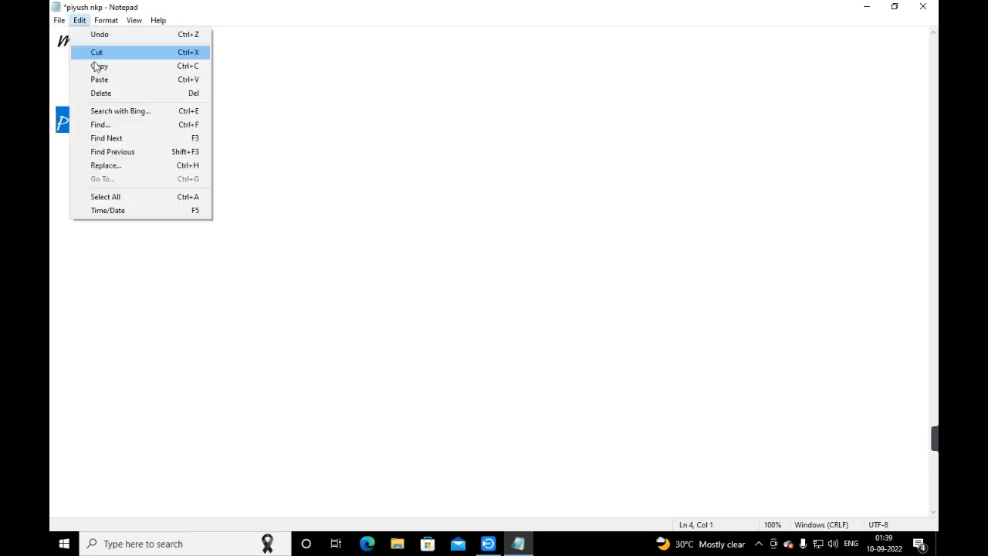
{"action": "left_click", "coordinate": [236, 93]}
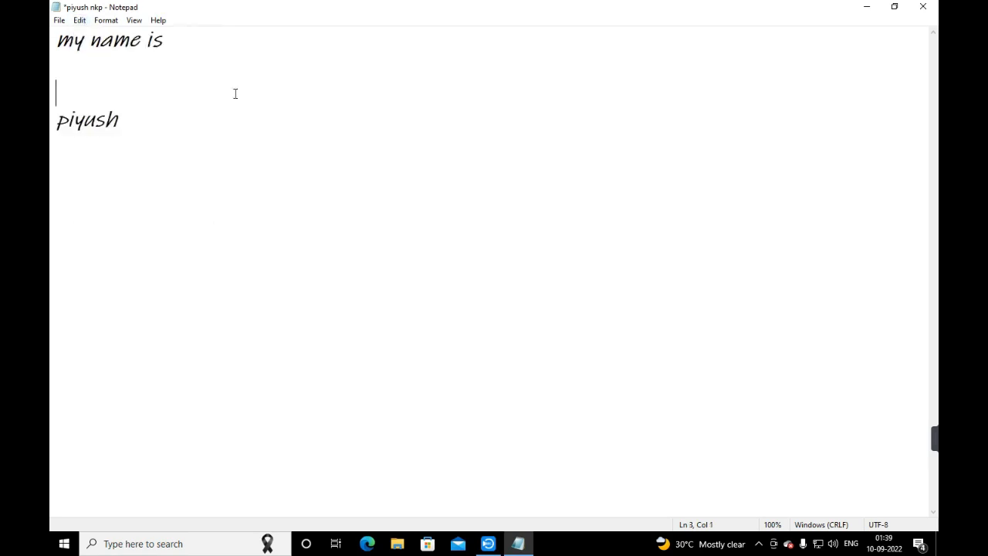
Paste the copied name five times in a row at the end of the "my name is" line.
{"action": "left_click", "coordinate": [192, 32]}
{"action": "left_click", "coordinate": [77, 21]}
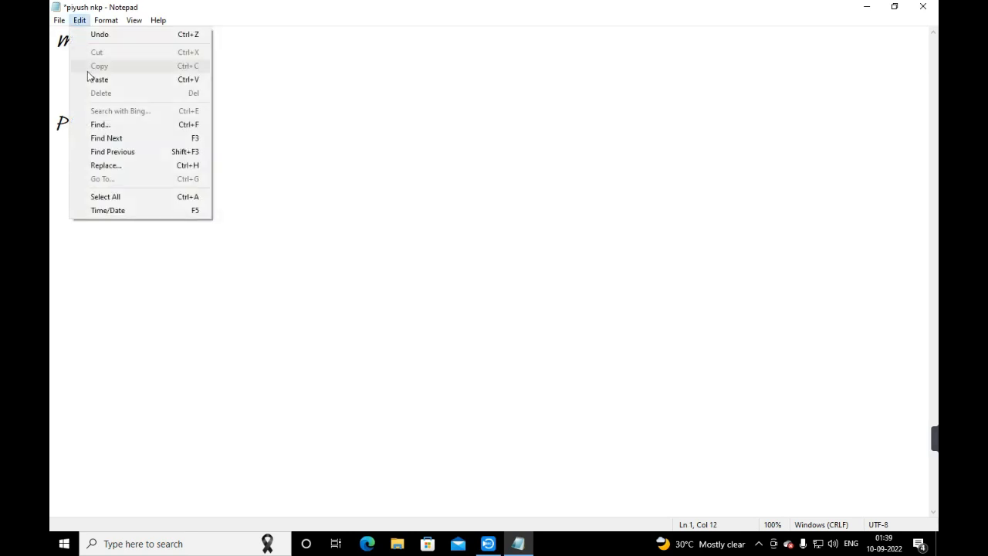
{"action": "left_click", "coordinate": [88, 79]}
{"action": "left_click", "coordinate": [81, 22]}
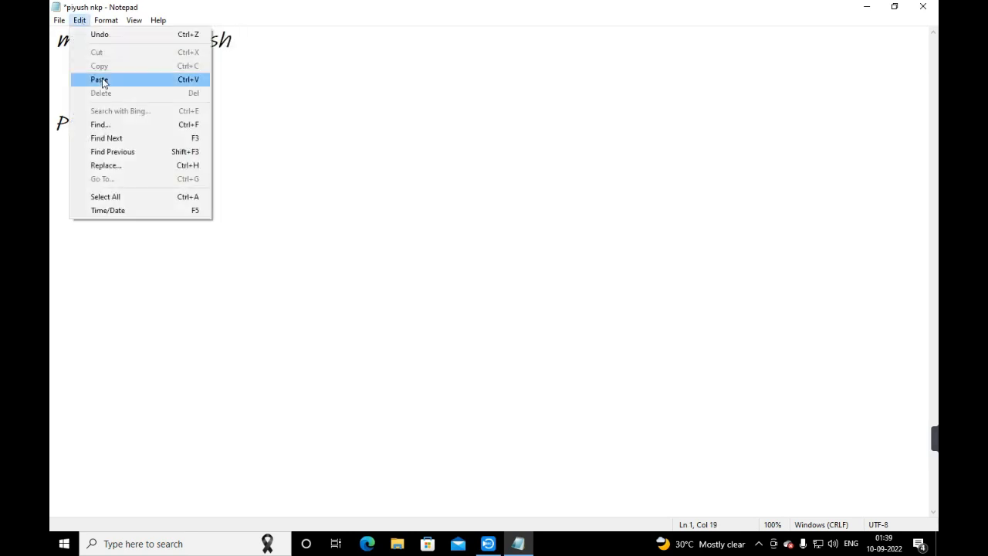
{"action": "left_click", "coordinate": [98, 80]}
{"action": "left_click", "coordinate": [80, 21]}
{"action": "left_click", "coordinate": [96, 81]}
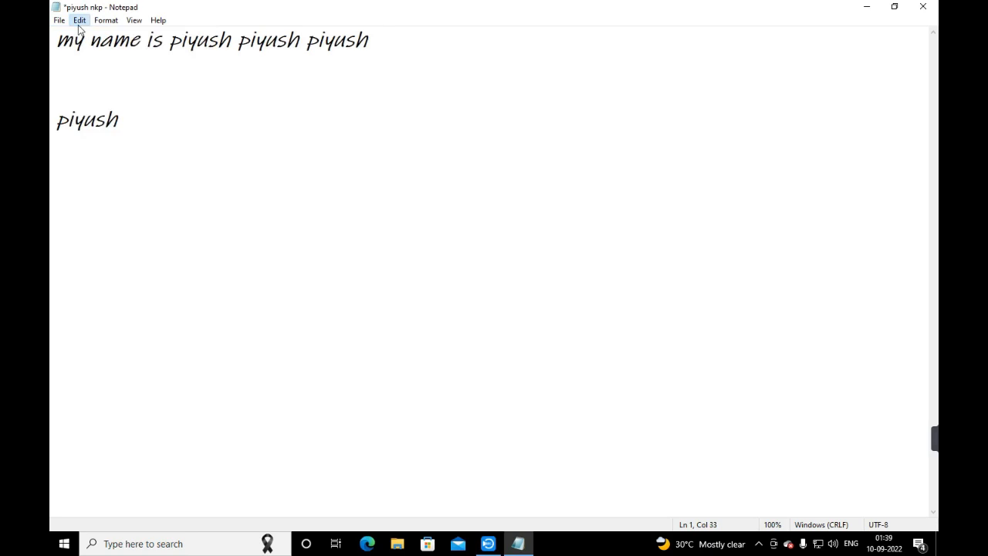
{"action": "left_click", "coordinate": [78, 21]}
{"action": "left_click", "coordinate": [89, 80]}
{"action": "left_click", "coordinate": [77, 21]}
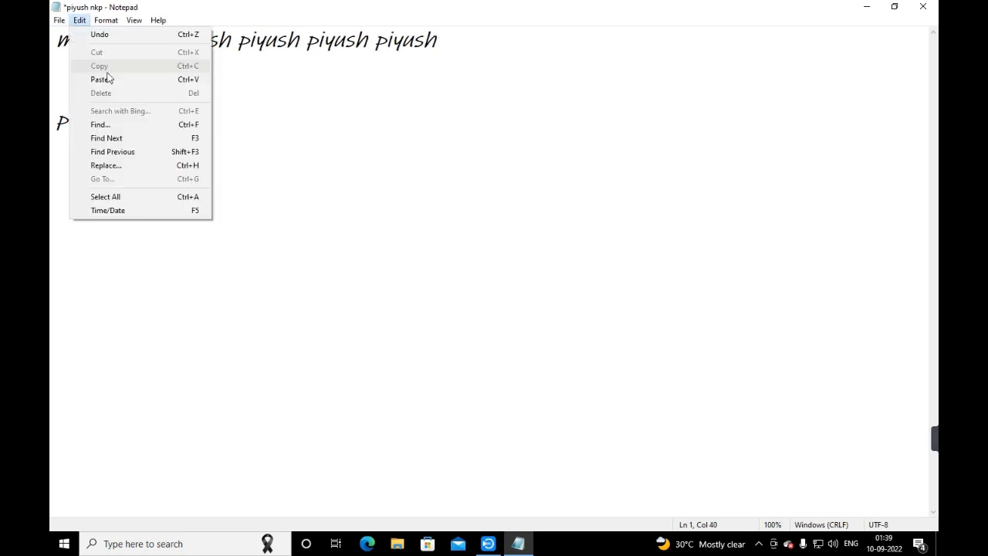
{"action": "left_click", "coordinate": [91, 80]}
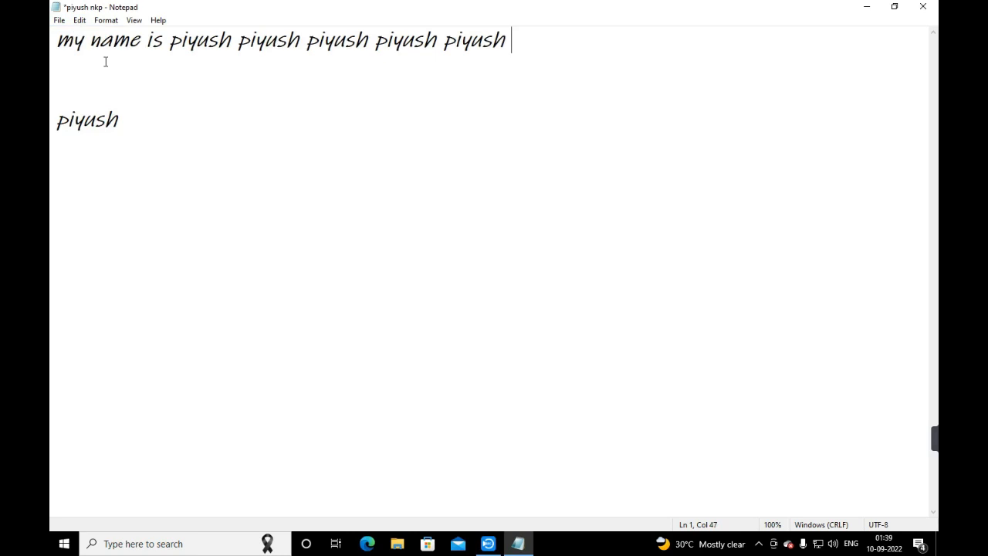
Delete the last four copies of the name from the first line, keeping only one.
{"action": "left_click", "coordinate": [81, 21]}
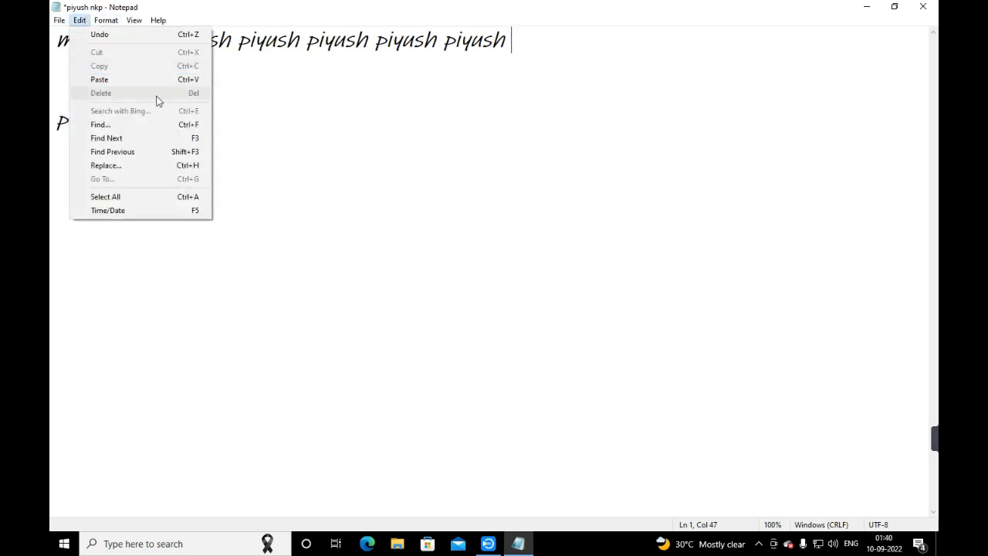
{"action": "left_click", "coordinate": [355, 104]}
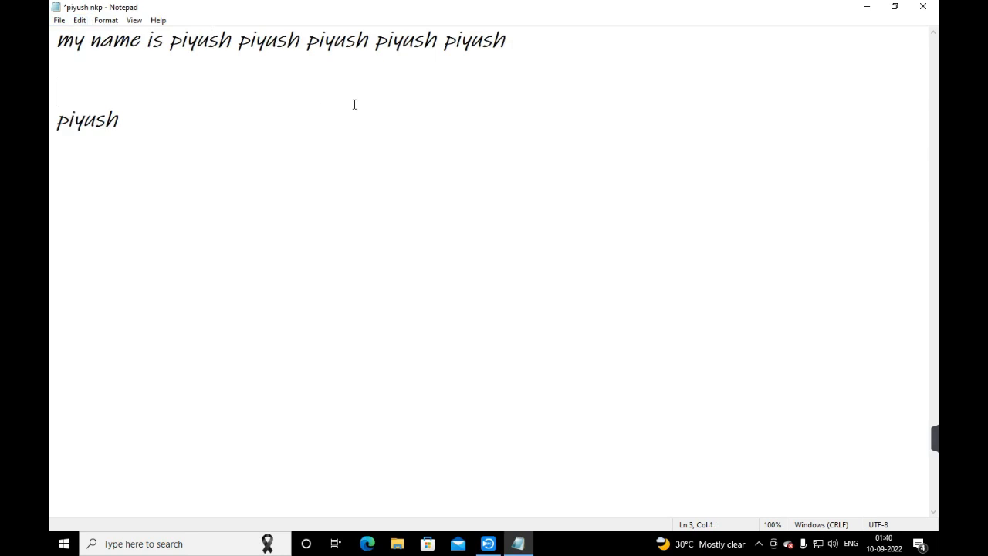
{"action": "left_click_drag", "start_coordinate": [525, 39], "coordinate": [237, 43]}
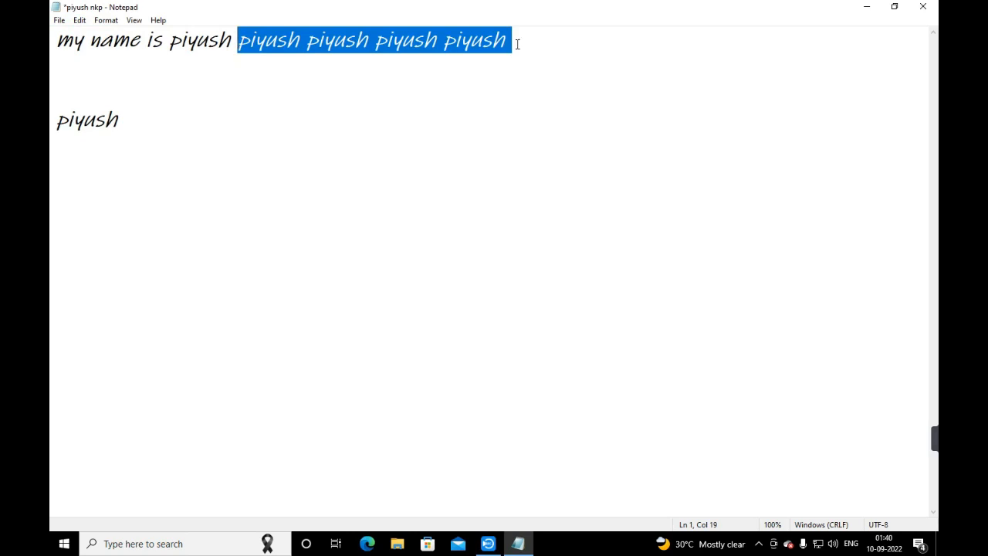
{"action": "left_click", "coordinate": [80, 21]}
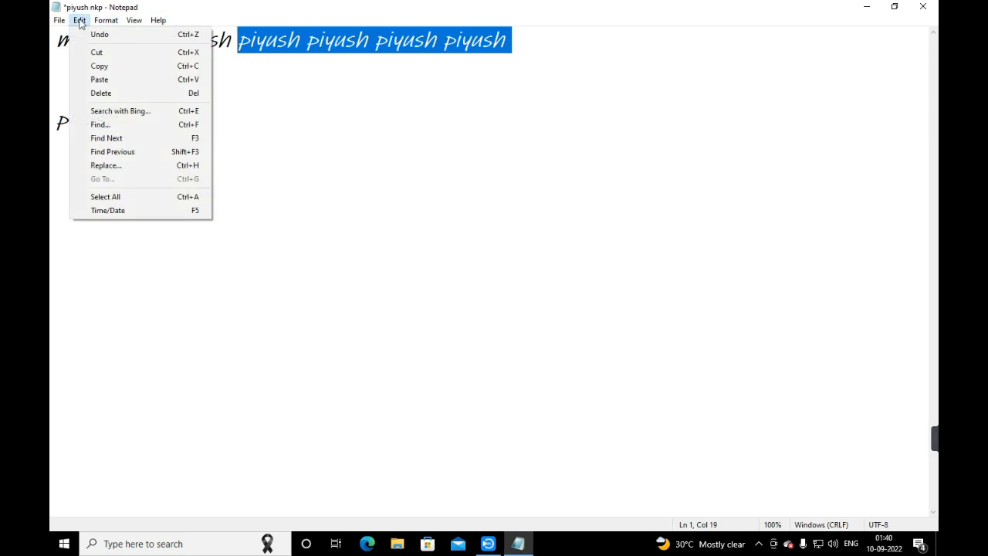
{"action": "left_click", "coordinate": [100, 93]}
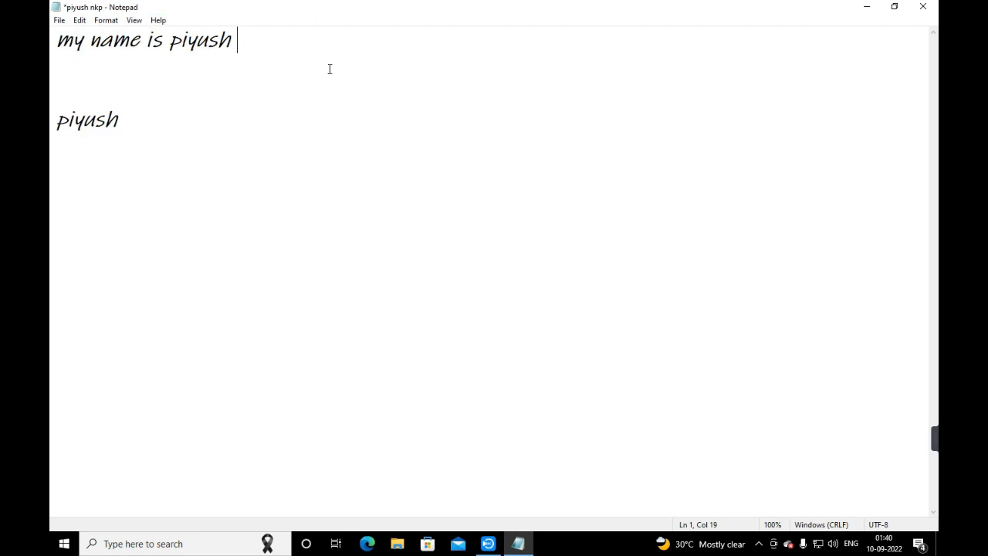
Select the name on the first line to examine the Search with Bing command, and examine the Find command.
{"action": "left_click", "coordinate": [78, 20]}
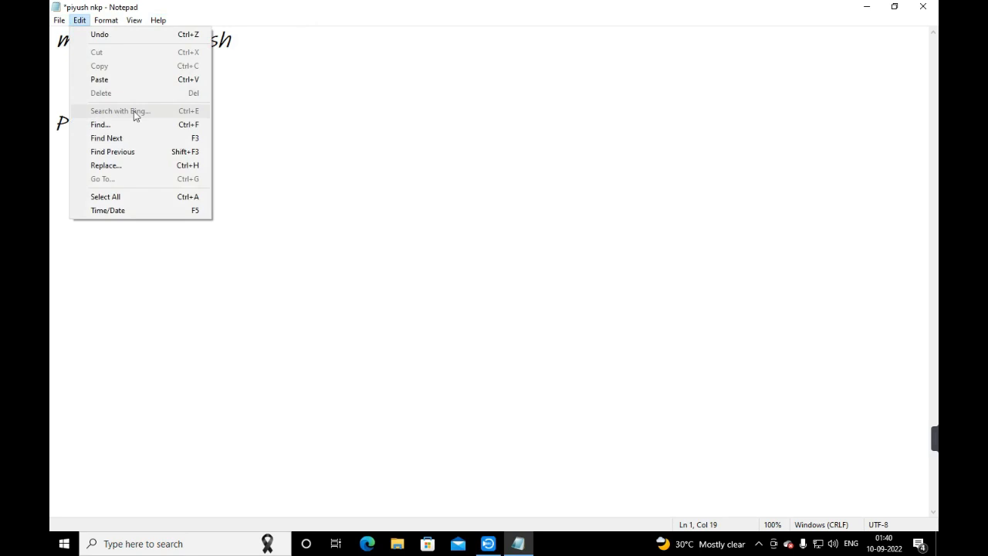
{"action": "left_click", "coordinate": [250, 39]}
{"action": "left_click", "coordinate": [249, 38]}
{"action": "key", "text": "shift+Left"}
{"action": "key", "text": "shift+Left"}
{"action": "key", "text": "shift+Left"}
{"action": "key", "text": "shift+Left"}
{"action": "key", "text": "shift+Left"}
{"action": "key", "text": "shift+Left"}
{"action": "key", "text": "shift+Left"}
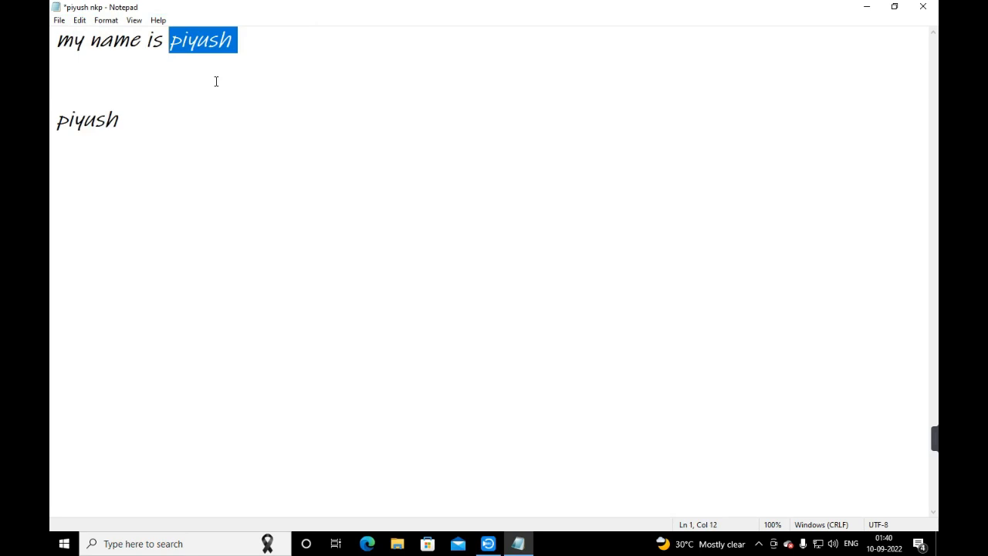
{"action": "left_click", "coordinate": [79, 20]}
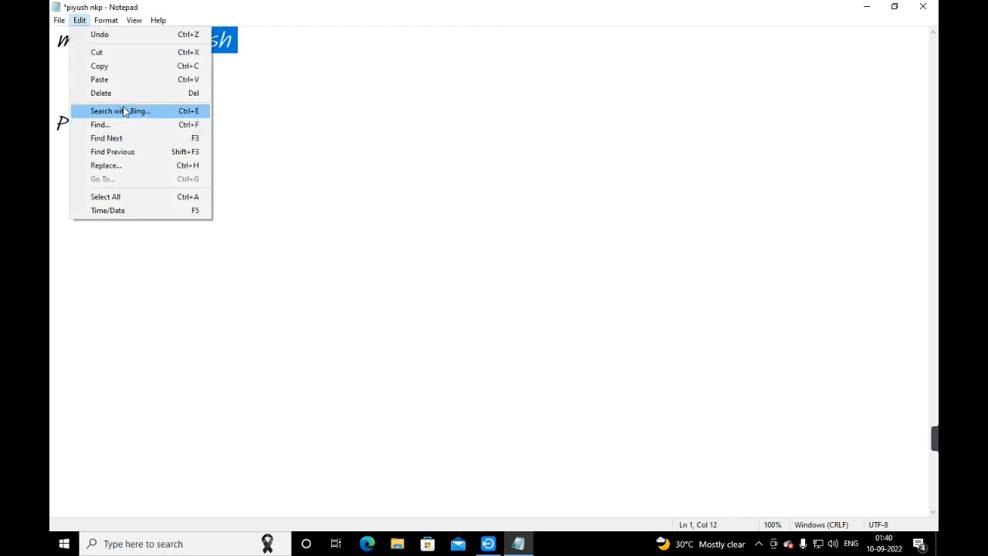
{"action": "left_click", "coordinate": [283, 117]}
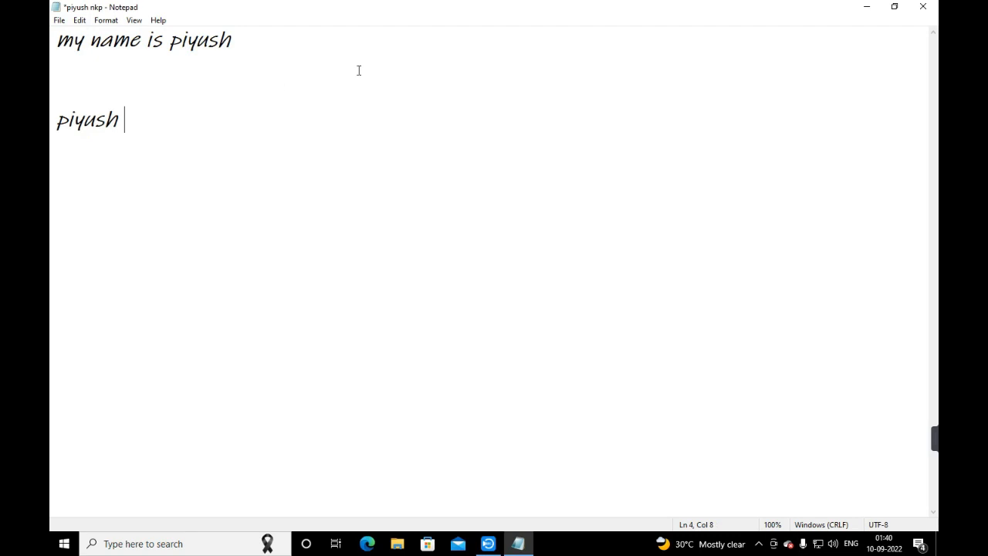
{"action": "left_click", "coordinate": [81, 22]}
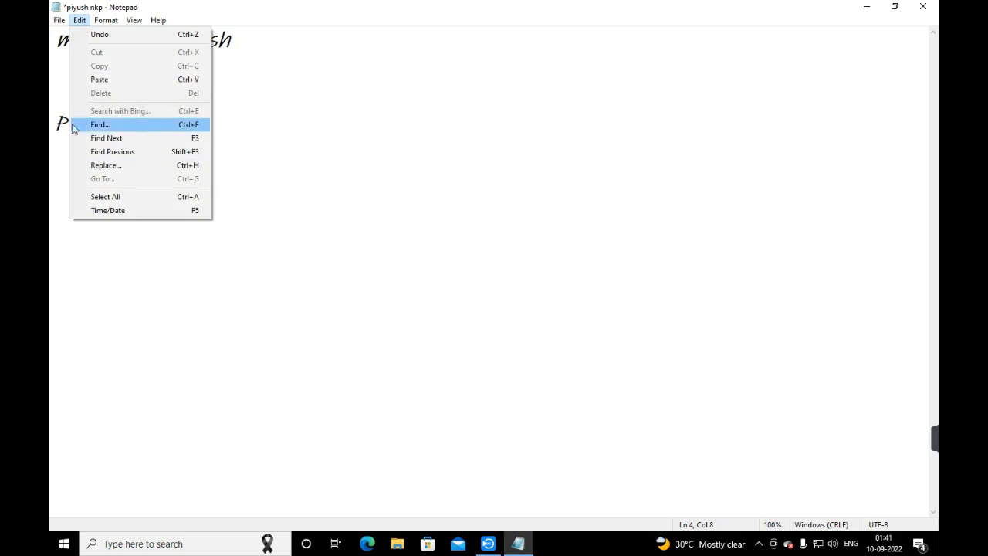
{"action": "left_click", "coordinate": [237, 126]}
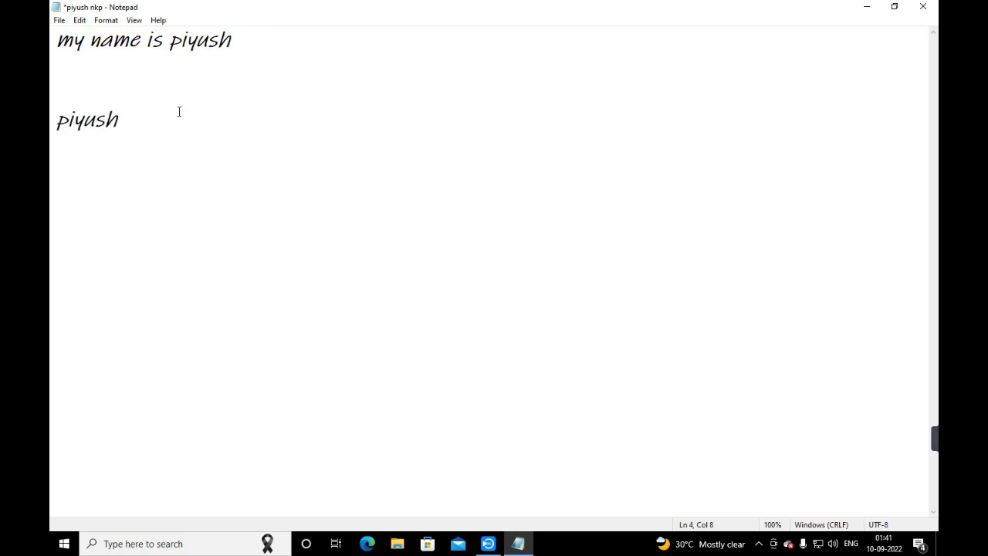
Delete the name on the fourth line.
{"action": "key", "text": "BackSpace"}
{"action": "key", "text": "BackSpace"}
{"action": "key", "text": "BackSpace"}
{"action": "key", "text": "BackSpace"}
{"action": "key", "text": "BackSpace"}
{"action": "key", "text": "BackSpace"}
Copy the whole "my name is" sentence and paste it repeatedly after itself until the text fills about eleven lines.
{"action": "left_click_drag", "start_coordinate": [237, 41], "coordinate": [51, 33]}
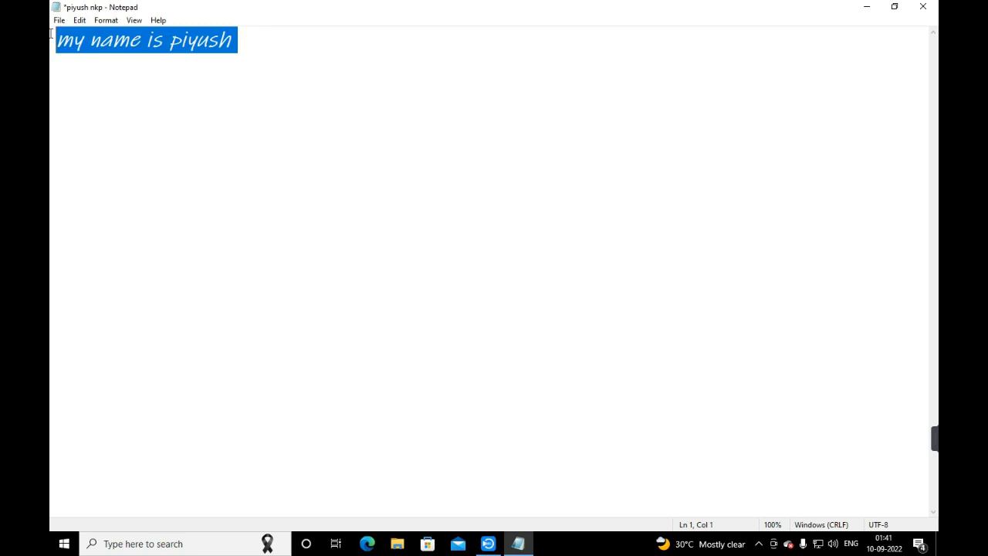
{"action": "key", "text": "End"}
{"action": "key", "text": "ctrl+v"}
{"action": "key", "text": "ctrl+v"}
{"action": "key", "text": "ctrl+v"}
{"action": "key", "text": "ctrl+v"}
{"action": "key", "text": "ctrl+v"}
{"action": "key", "text": "ctrl+v"}
{"action": "key", "text": "ctrl+v"}
{"action": "key", "text": "ctrl+v"}
{"action": "key", "text": "ctrl+v"}
{"action": "key", "text": "ctrl+v"}
{"action": "key", "text": "ctrl+v"}
{"action": "key", "text": "ctrl+v"}
{"action": "key", "text": "ctrl+v"}
{"action": "key", "text": "ctrl+v"}
{"action": "key", "text": "ctrl+v"}
{"action": "key", "text": "ctrl+v"}
{"action": "key", "text": "ctrl+v"}
{"action": "key", "text": "ctrl+v"}
{"action": "key", "text": "ctrl+v"}
{"action": "key", "text": "ctrl+v"}
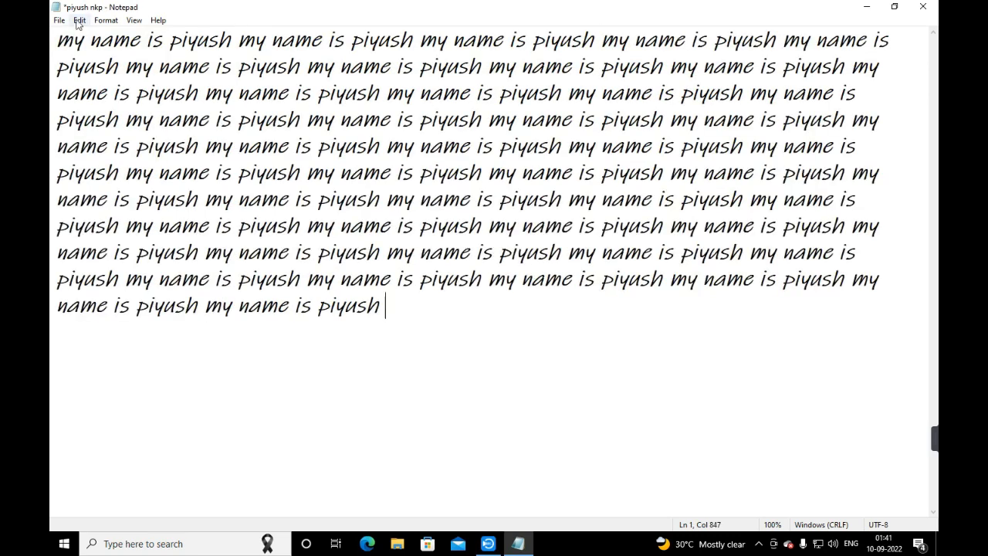
Open Find and replace the previous search term with the name used in the sentences.
{"action": "left_click", "coordinate": [79, 20]}
{"action": "left_click", "coordinate": [100, 124]}
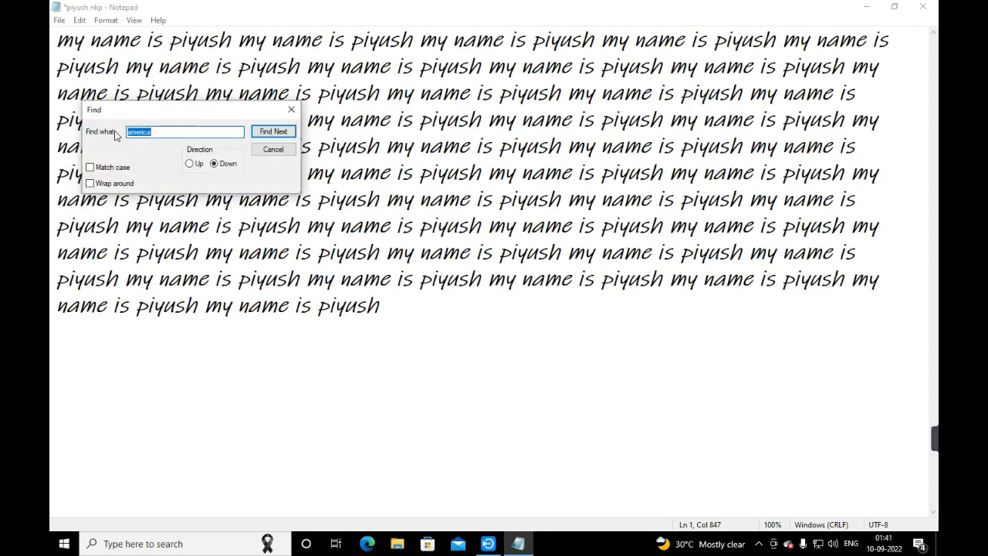
{"action": "left_click", "coordinate": [154, 131]}
{"action": "key", "text": "BackSpace"}
{"action": "key", "text": "BackSpace"}
{"action": "key", "text": "BackSpace"}
{"action": "key", "text": "BackSpace"}
{"action": "key", "text": "BackSpace"}
{"action": "key", "text": "BackSpace"}
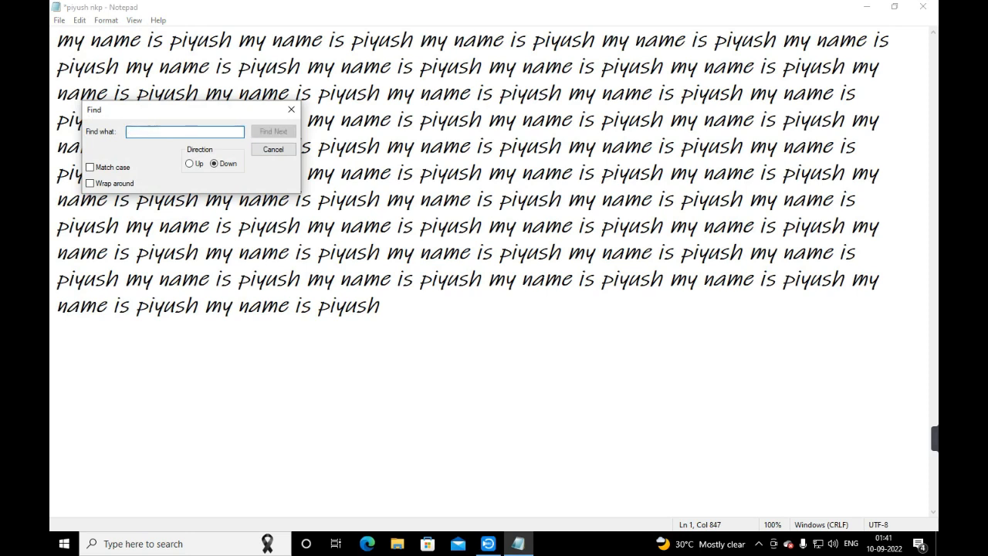
{"action": "type", "text": "piyush"}
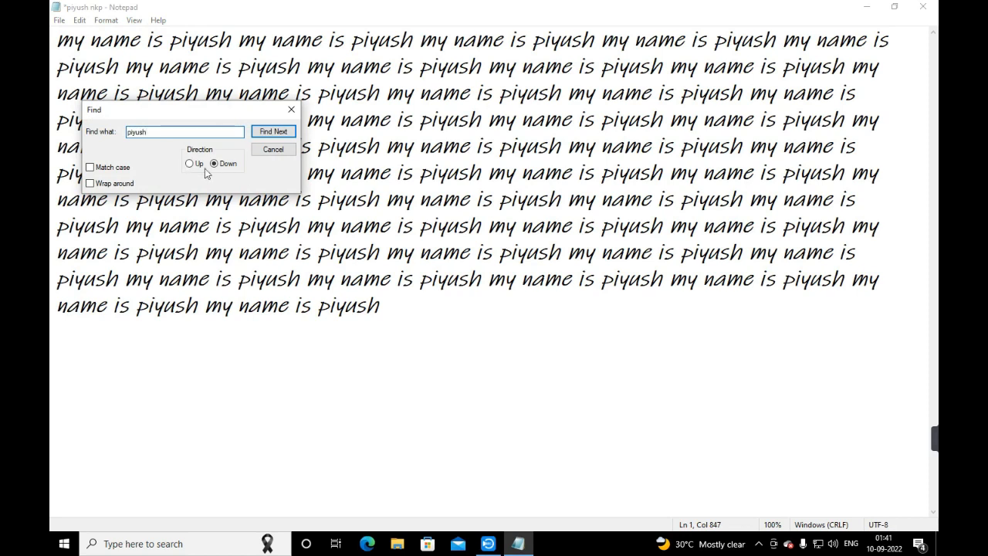
Set the search direction to Up with the cursor at the text's end, and back to Down from the text's start.
{"action": "left_click", "coordinate": [55, 41]}
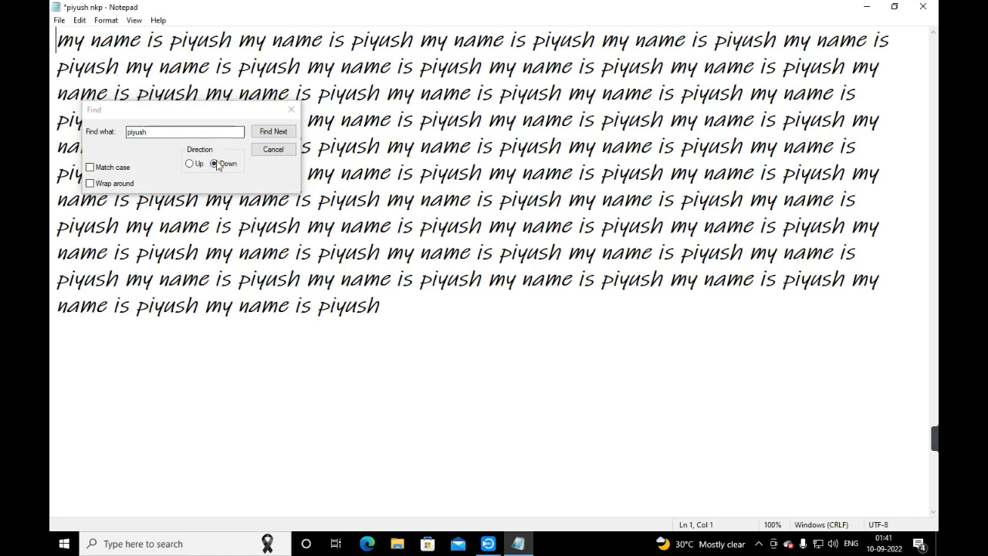
{"action": "left_click", "coordinate": [378, 313]}
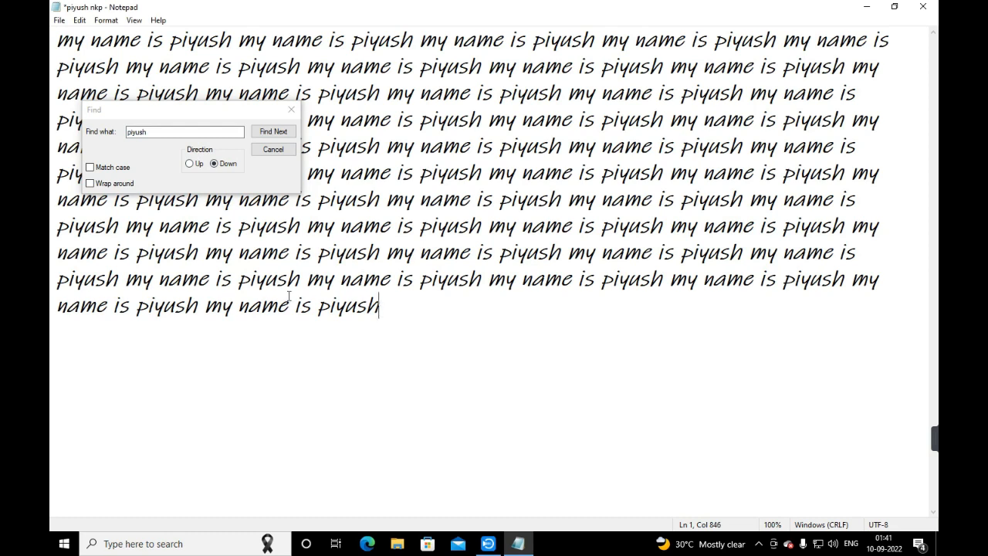
{"action": "left_click", "coordinate": [189, 164]}
{"action": "left_click", "coordinate": [58, 42]}
{"action": "left_click", "coordinate": [214, 163]}
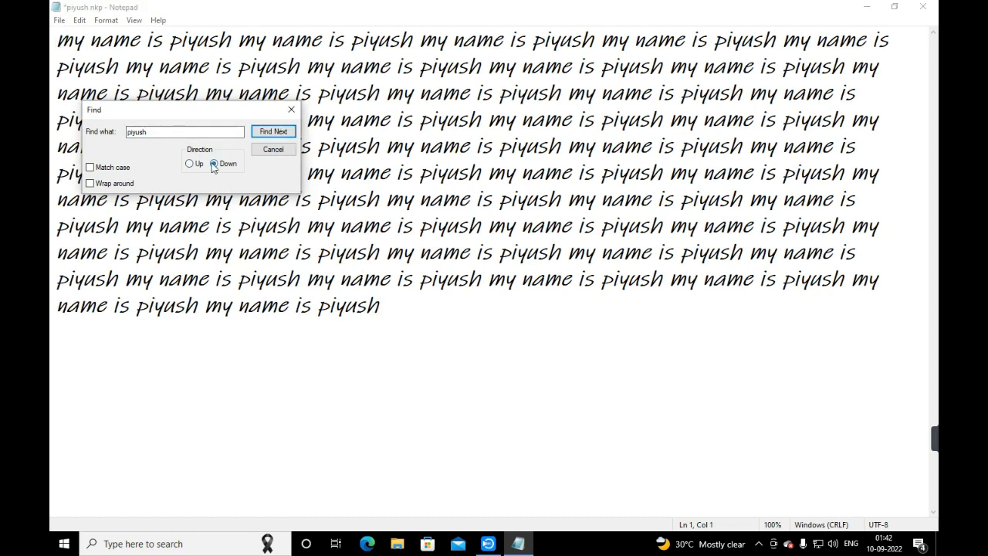
Find four successive occurrences of the name downward from the middle of the sixth line and close Find.
{"action": "left_click", "coordinate": [420, 172]}
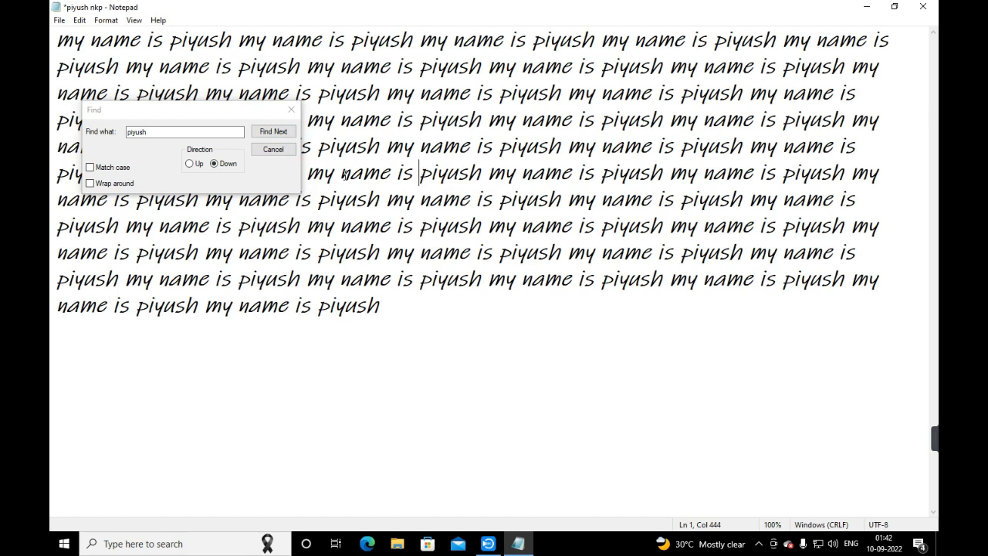
{"action": "left_click", "coordinate": [273, 132]}
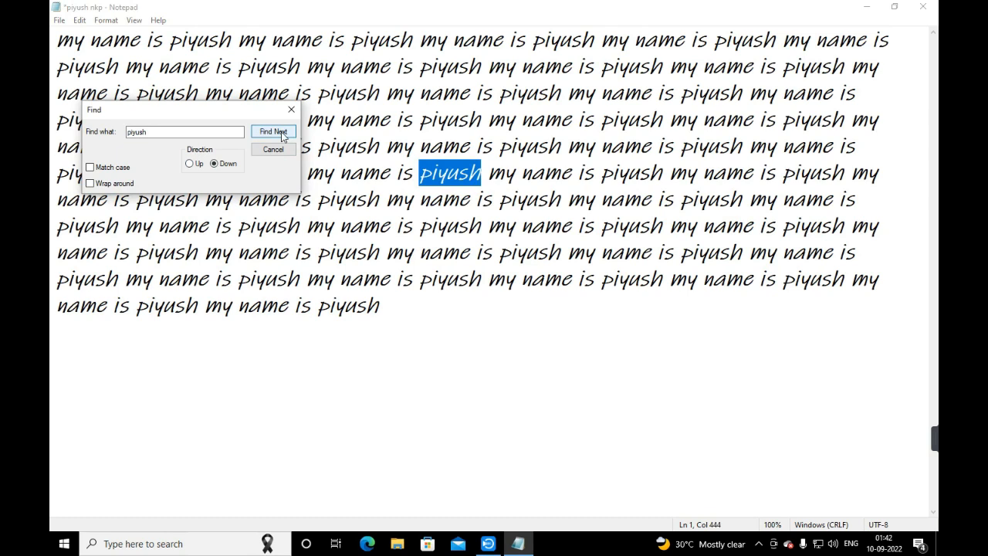
{"action": "left_click", "coordinate": [283, 136]}
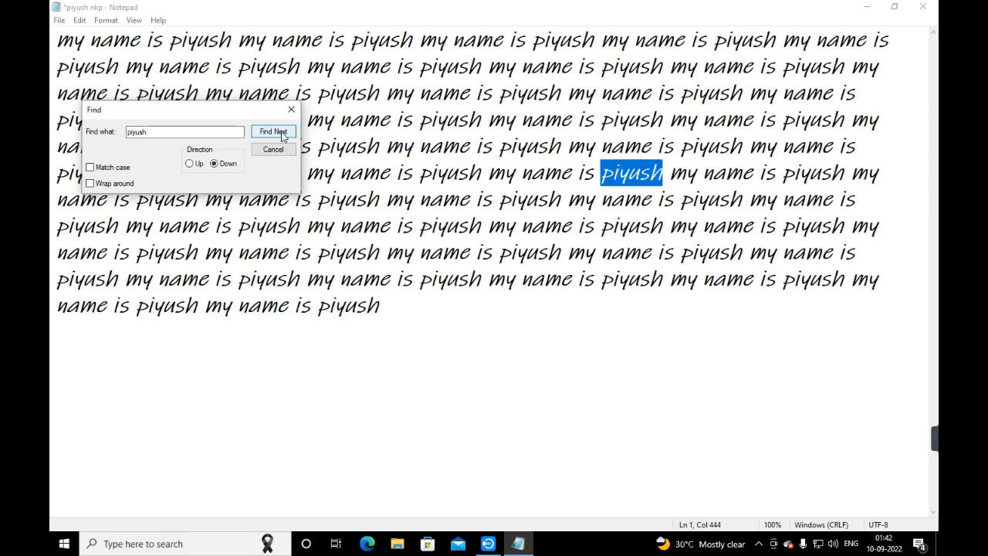
{"action": "left_click", "coordinate": [282, 137]}
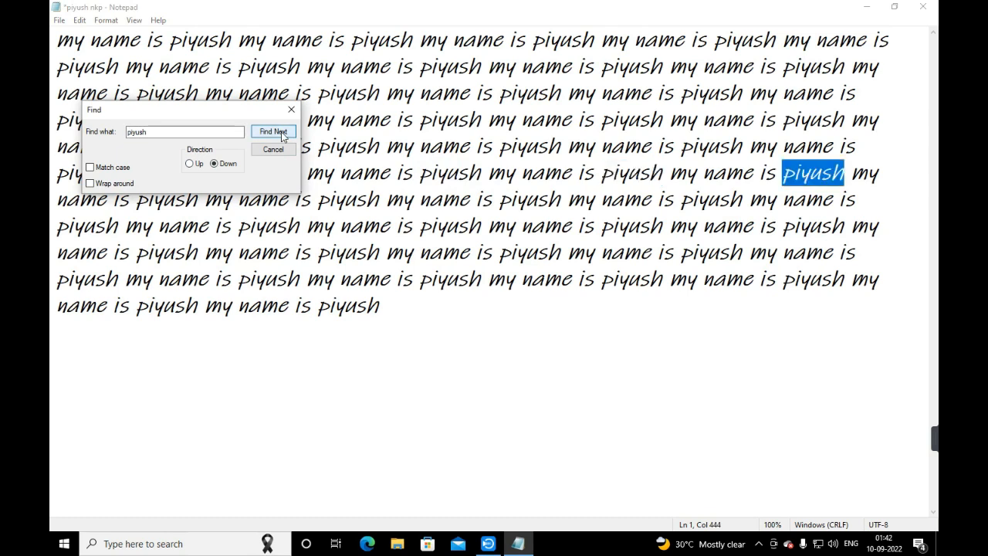
{"action": "left_click", "coordinate": [283, 137]}
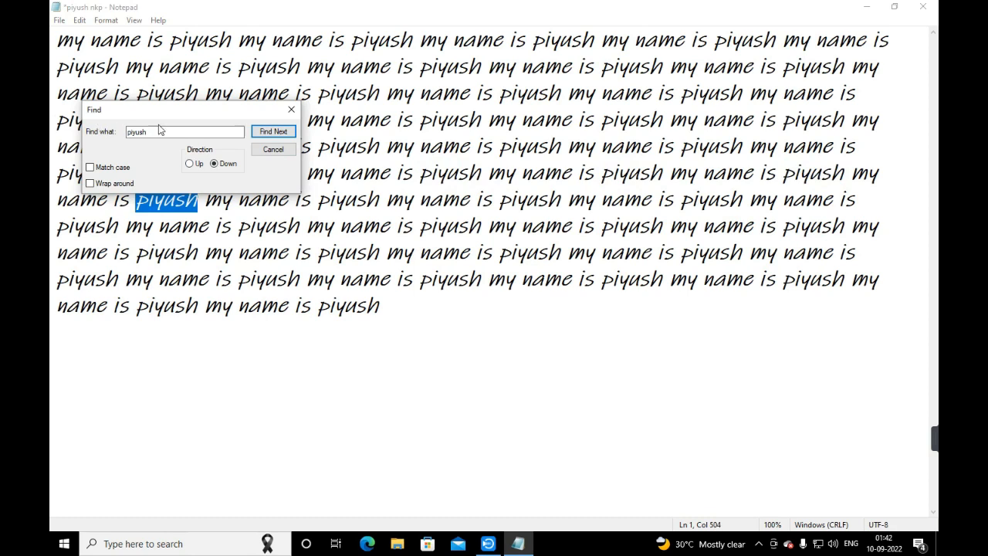
{"action": "left_click", "coordinate": [291, 113]}
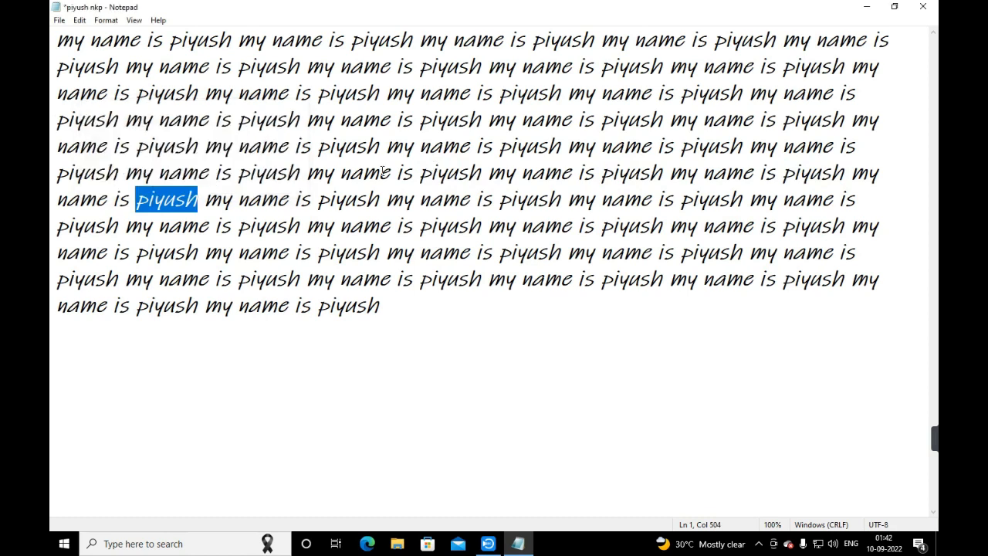
Use Find Next to reach the following occurrence of the name and Find Previous to return to the one before.
{"action": "left_click", "coordinate": [80, 20]}
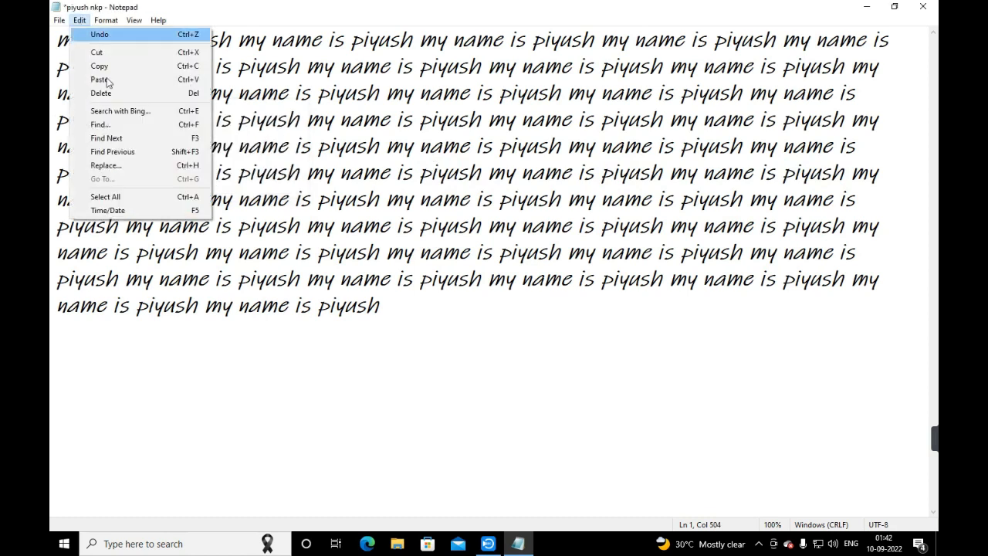
{"action": "left_click", "coordinate": [117, 142]}
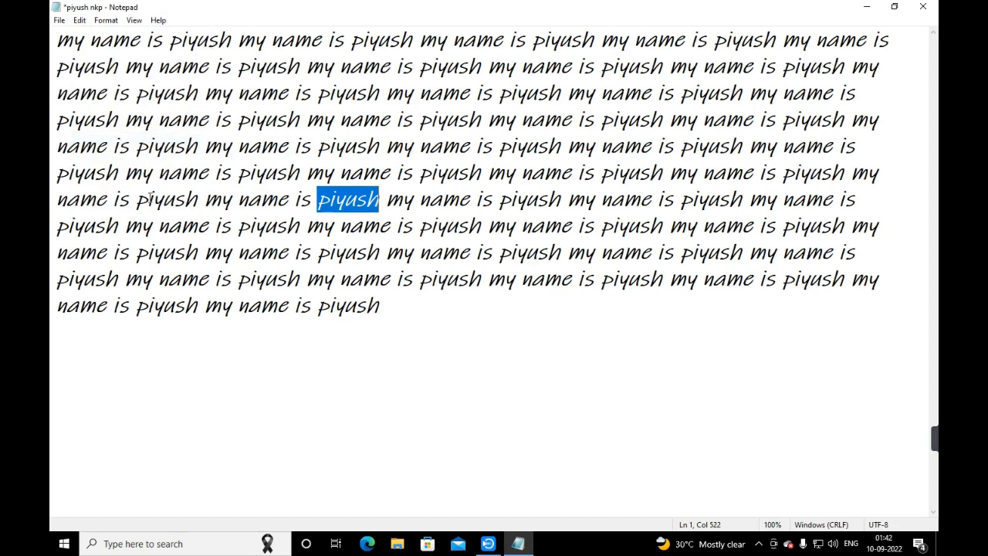
{"action": "left_click", "coordinate": [79, 20]}
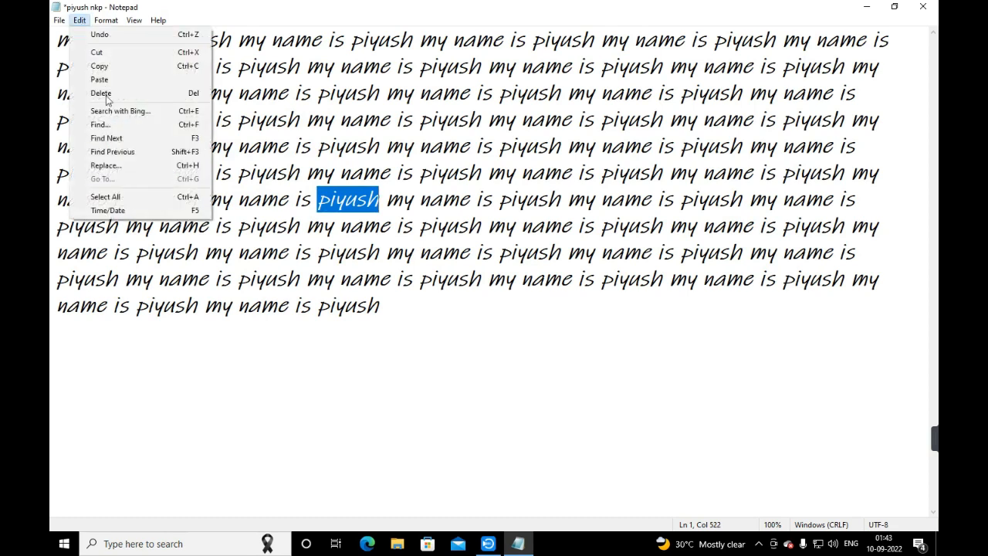
{"action": "left_click", "coordinate": [142, 152]}
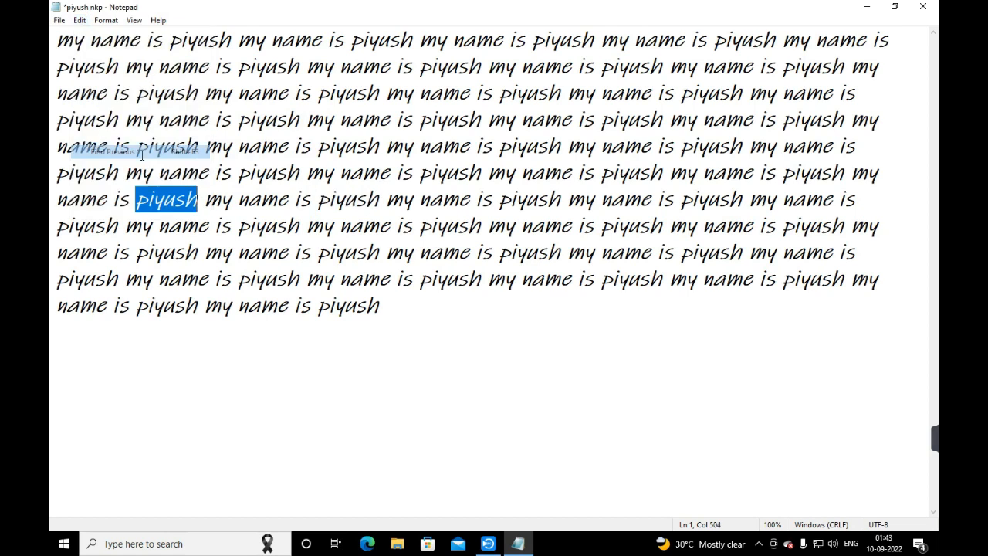
Move through occurrences of the name: one back with Find Previous, two forward with Find Next, and one back with Find Previous.
{"action": "left_click", "coordinate": [81, 20]}
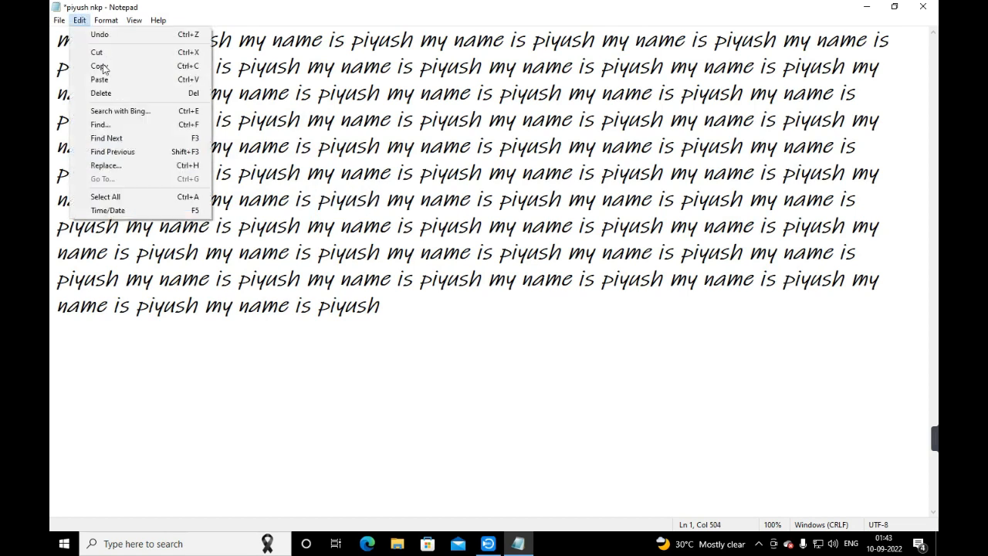
{"action": "left_click", "coordinate": [122, 149]}
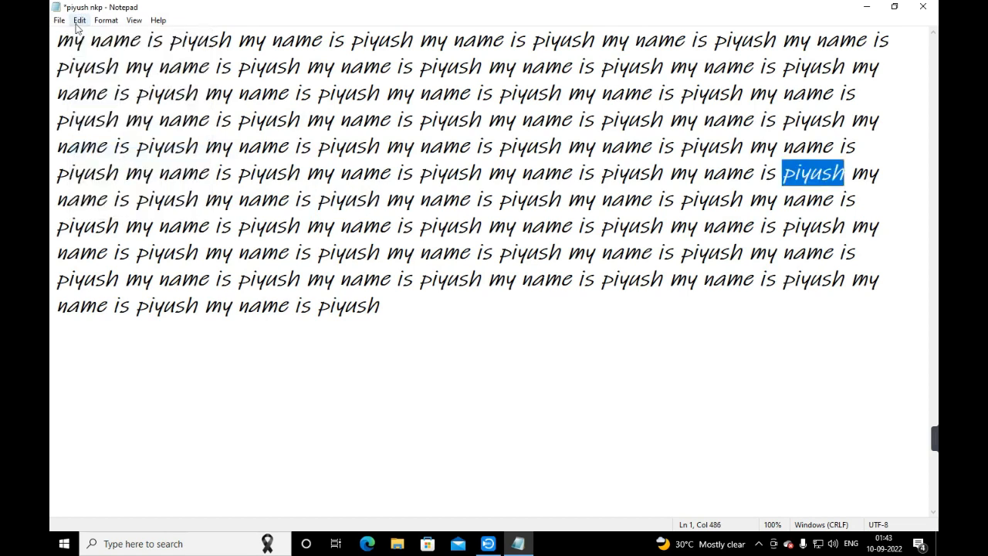
{"action": "left_click", "coordinate": [80, 20]}
{"action": "left_click", "coordinate": [120, 142]}
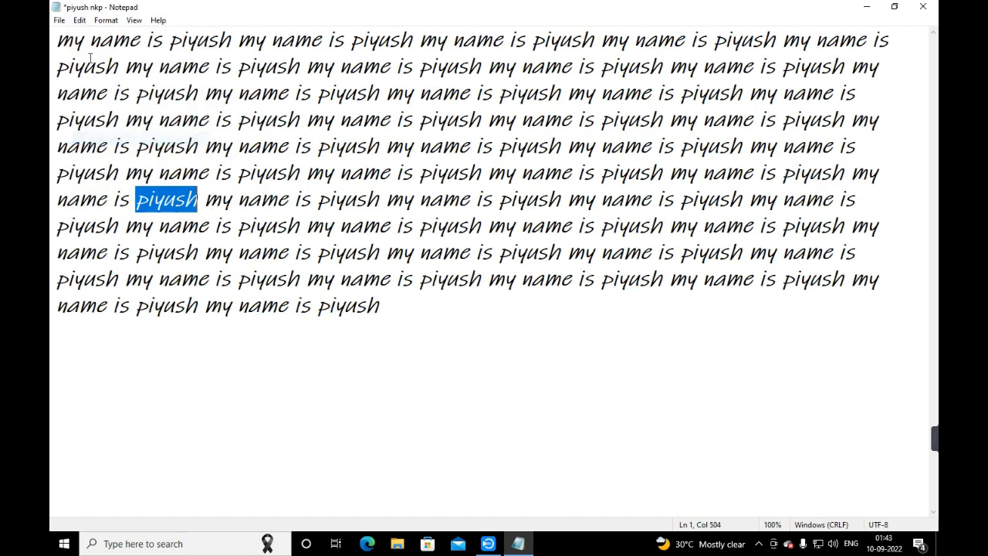
{"action": "left_click", "coordinate": [79, 20]}
{"action": "left_click", "coordinate": [123, 141]}
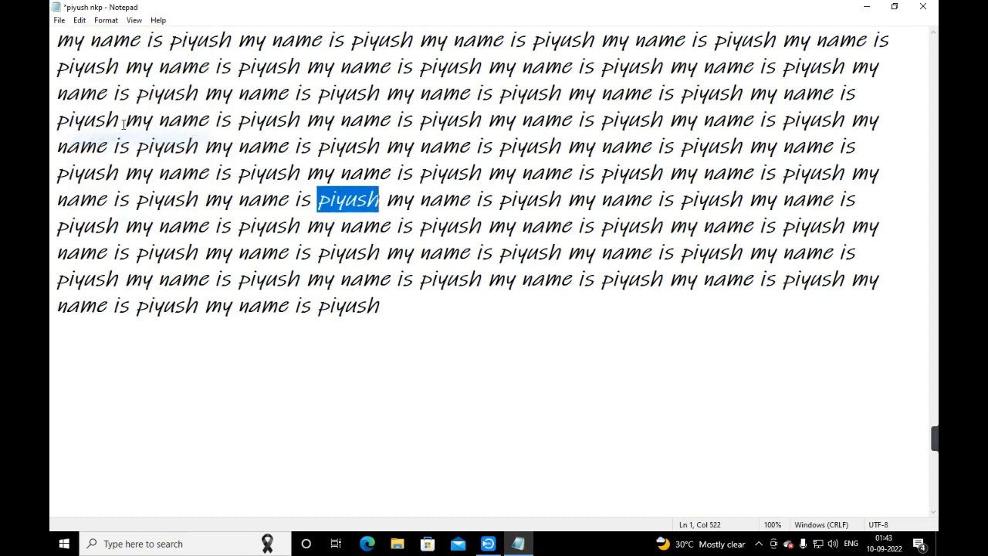
{"action": "left_click", "coordinate": [81, 21]}
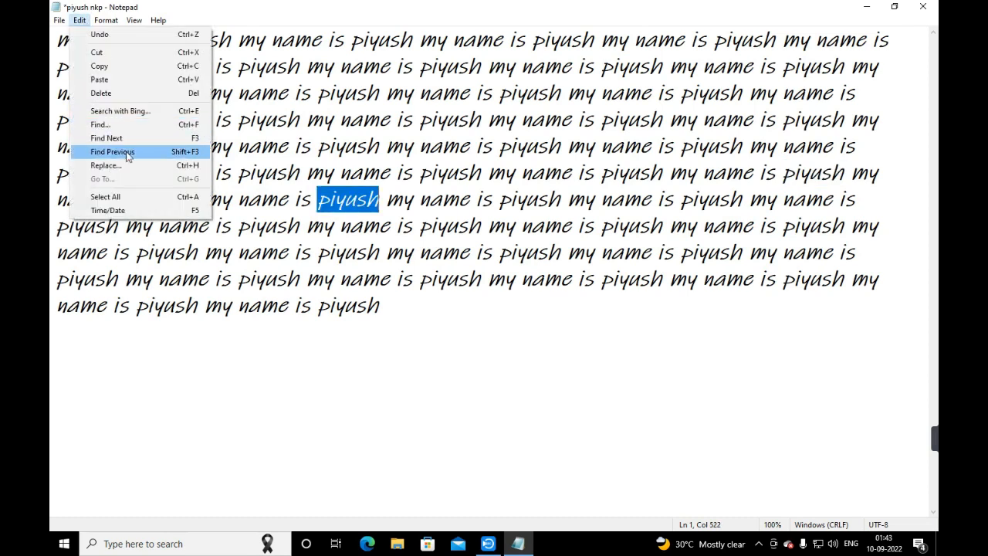
{"action": "left_click", "coordinate": [127, 152]}
Set up Replace to substitute the name used in the sentences with a different first name.
{"action": "left_click", "coordinate": [83, 22]}
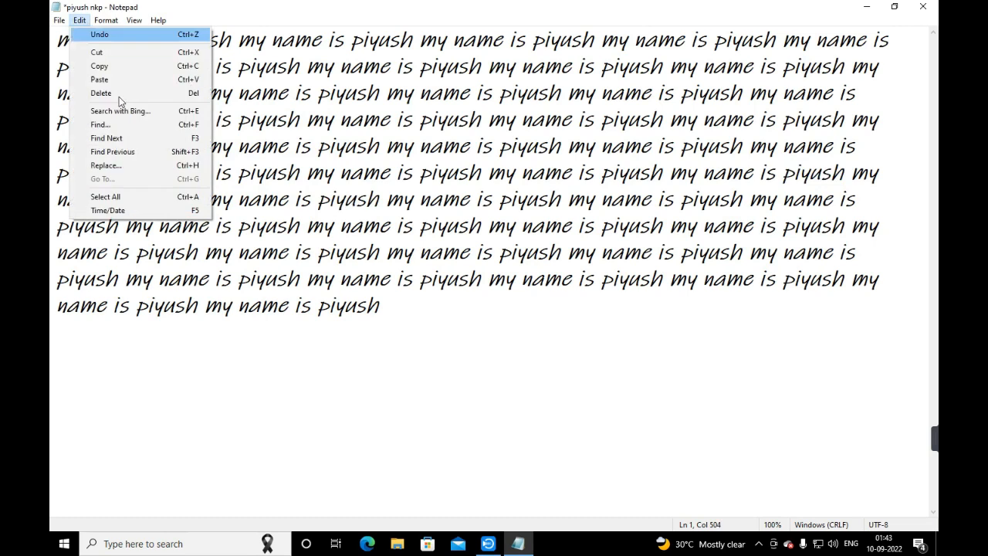
{"action": "left_click", "coordinate": [113, 167]}
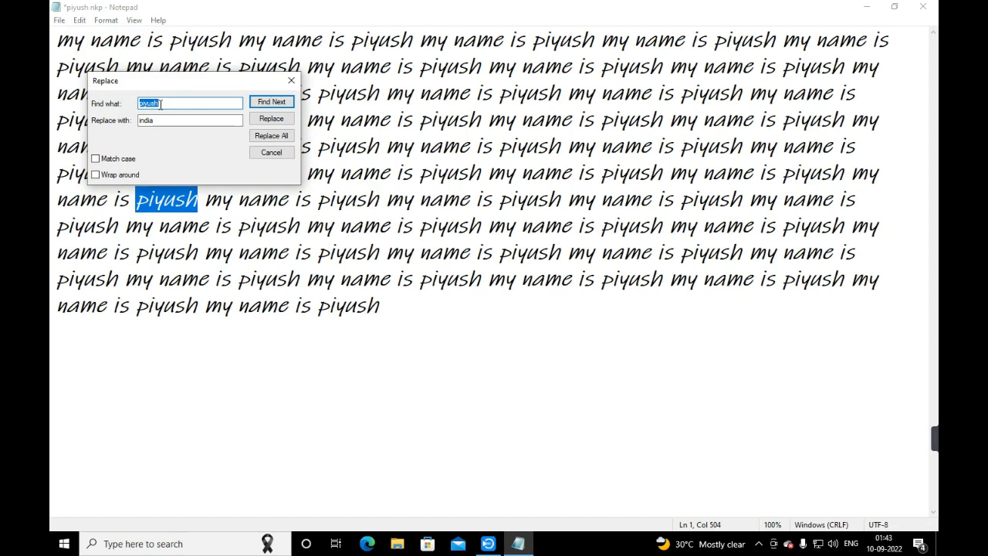
{"action": "left_click", "coordinate": [160, 104]}
{"action": "key", "text": "Tab"}
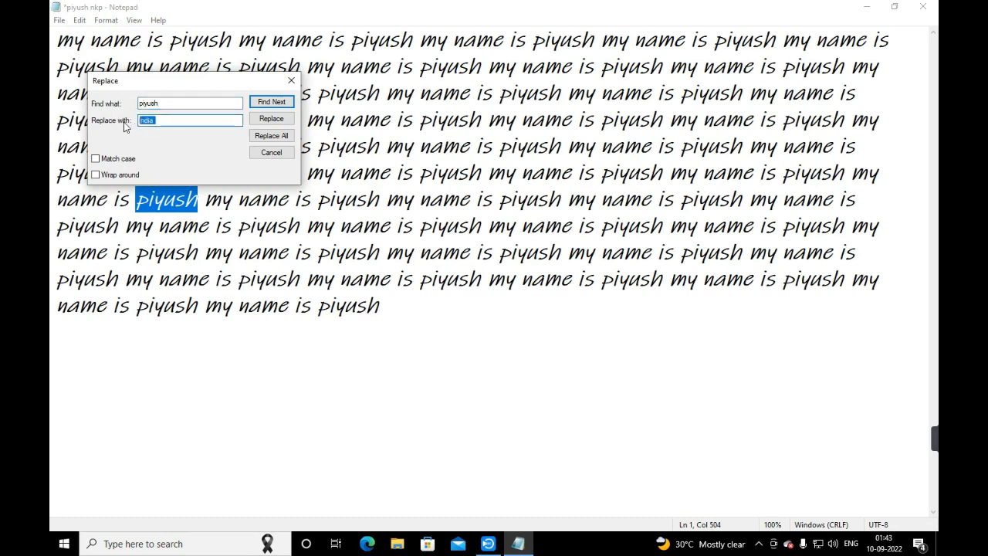
{"action": "type", "text": "aryan"}
Replace two occurrences of the name one at a time, replace all remaining ones and close Replace.
{"action": "left_click", "coordinate": [278, 121]}
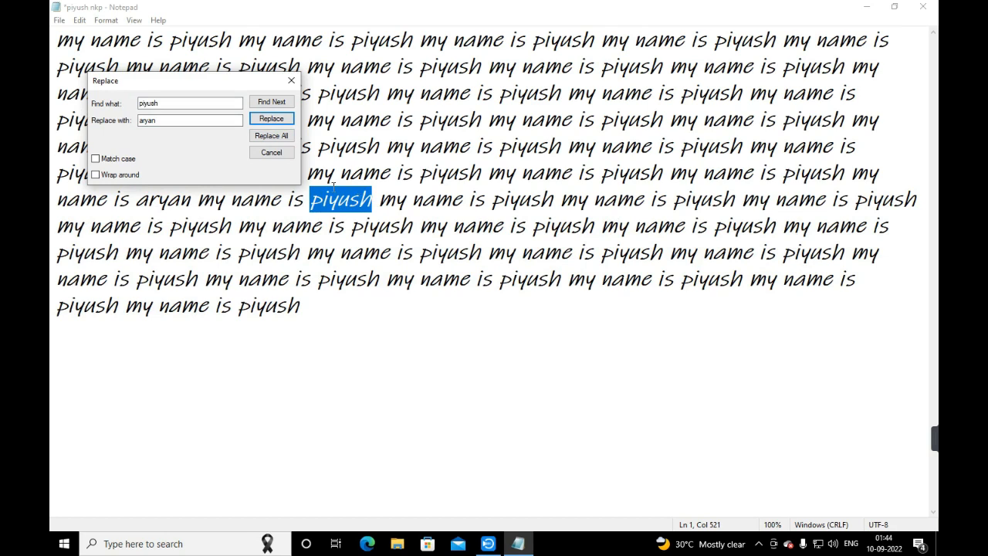
{"action": "left_click", "coordinate": [271, 119]}
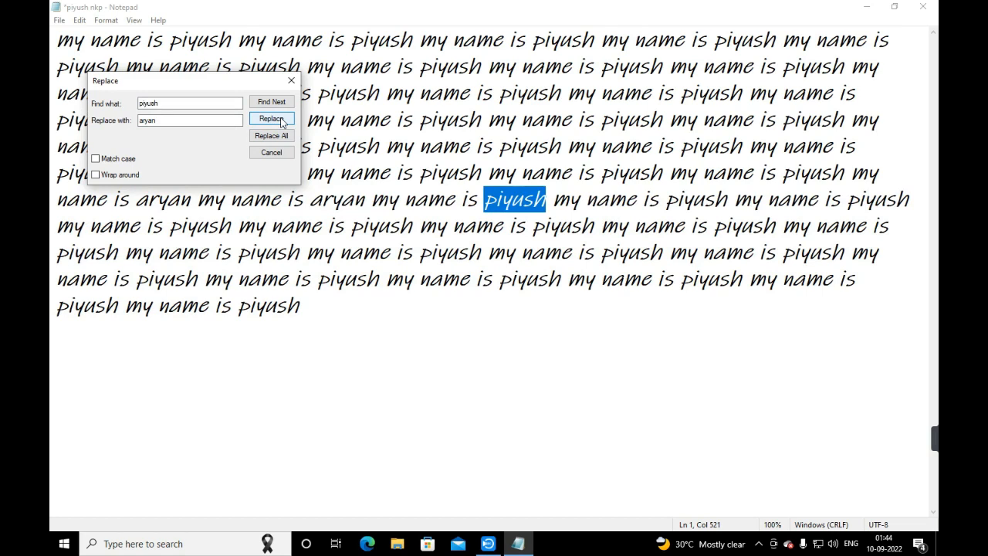
{"action": "left_click", "coordinate": [282, 122]}
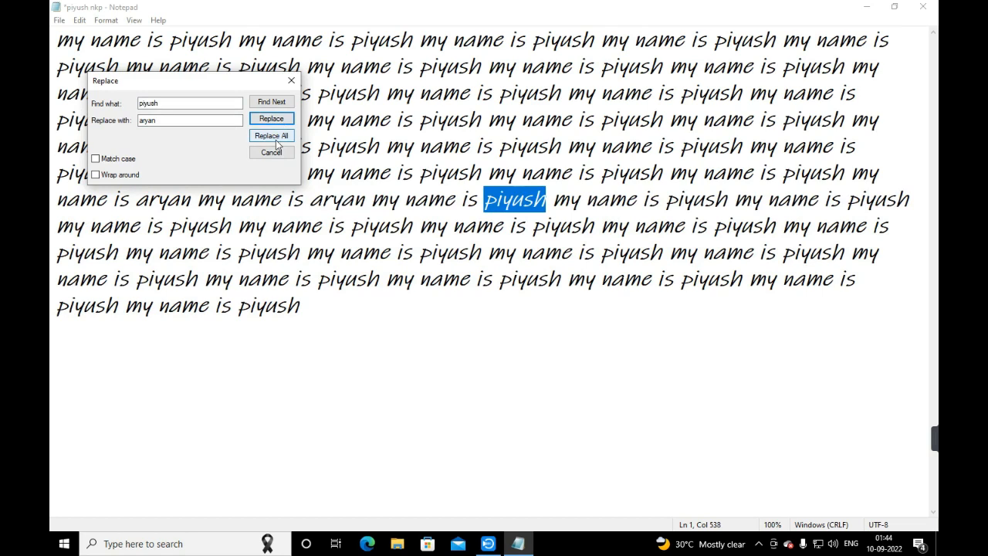
{"action": "left_click", "coordinate": [276, 140]}
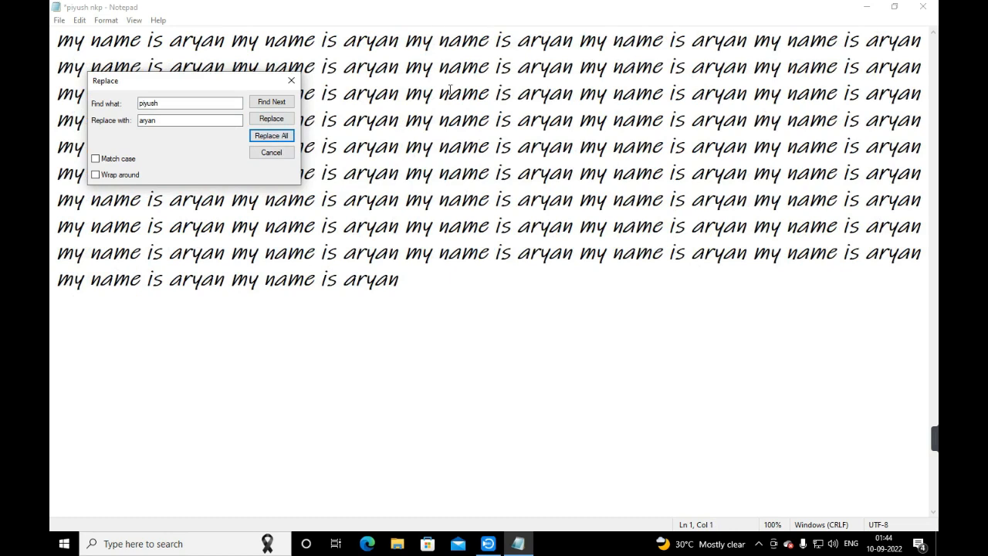
{"action": "left_click", "coordinate": [290, 80]}
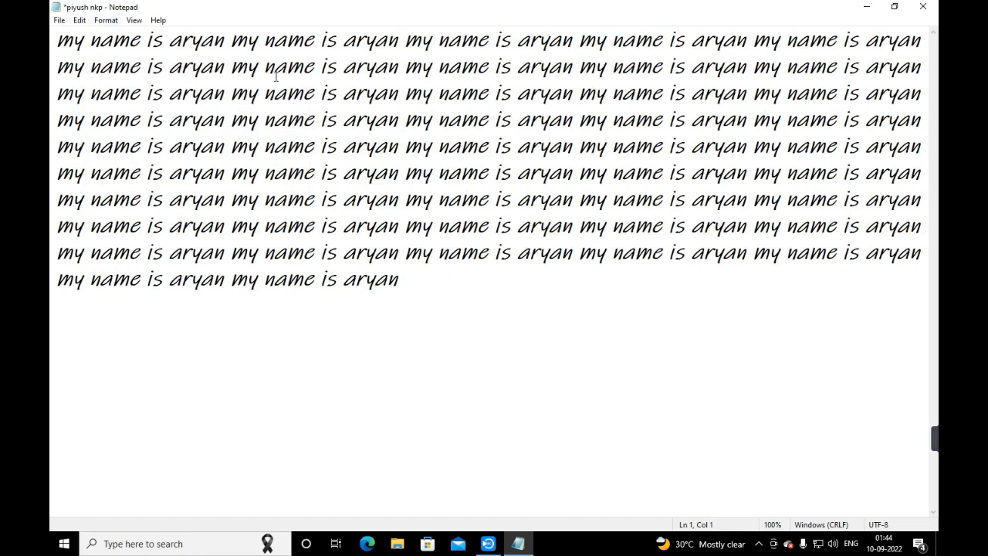
Turn off Word Wrap and compare the availability of the Go To command before and after.
{"action": "left_click", "coordinate": [80, 20]}
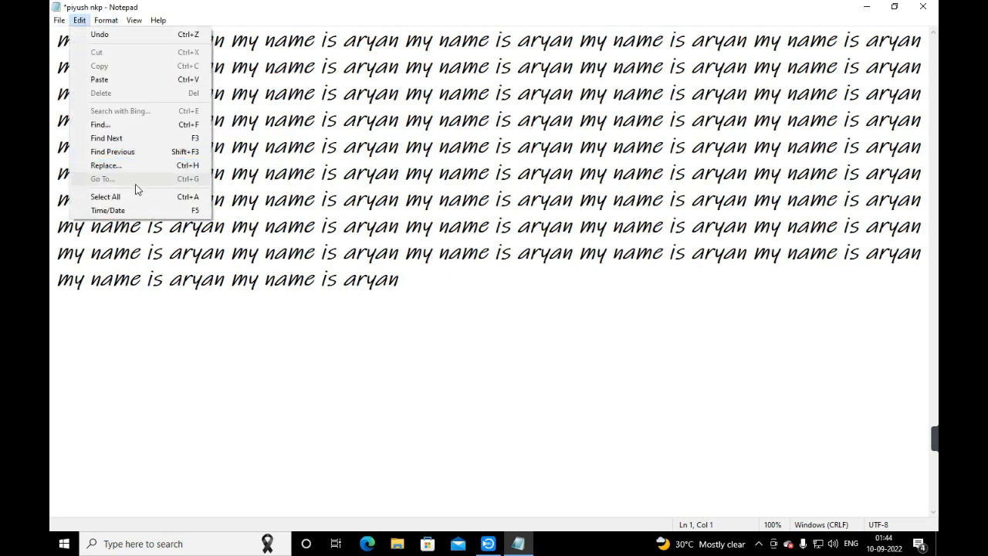
{"action": "left_click", "coordinate": [285, 193]}
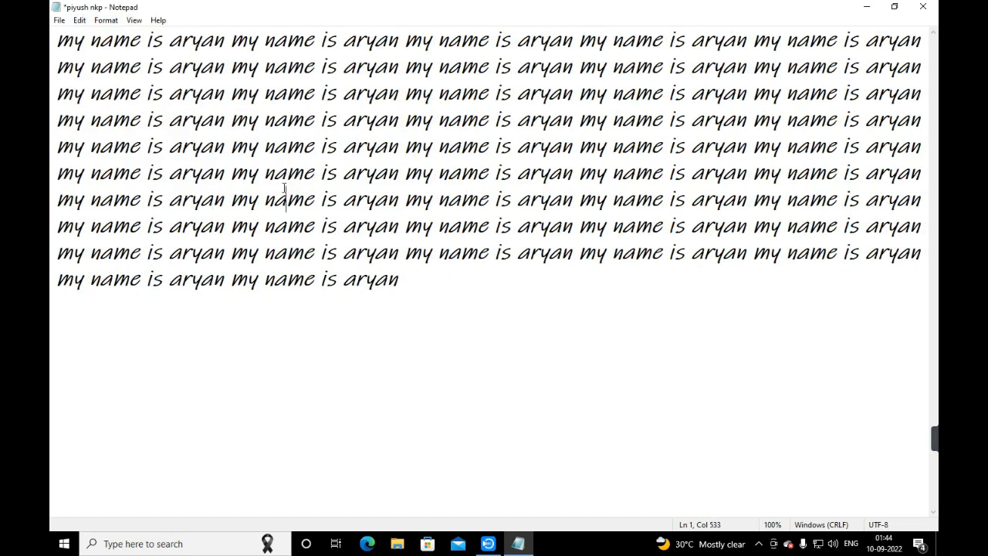
{"action": "left_click", "coordinate": [112, 67]}
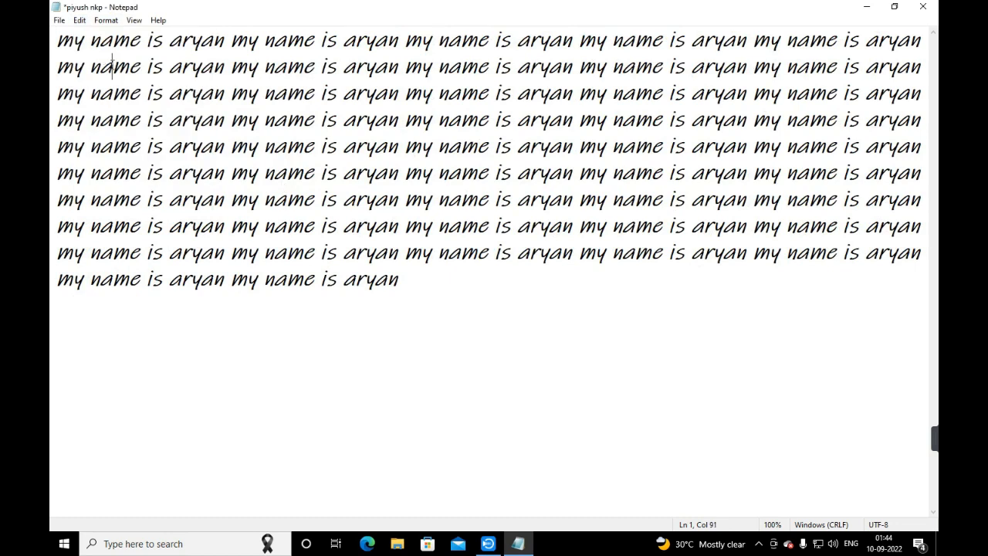
{"action": "left_click", "coordinate": [105, 20]}
{"action": "left_click", "coordinate": [101, 35]}
{"action": "left_click", "coordinate": [79, 20]}
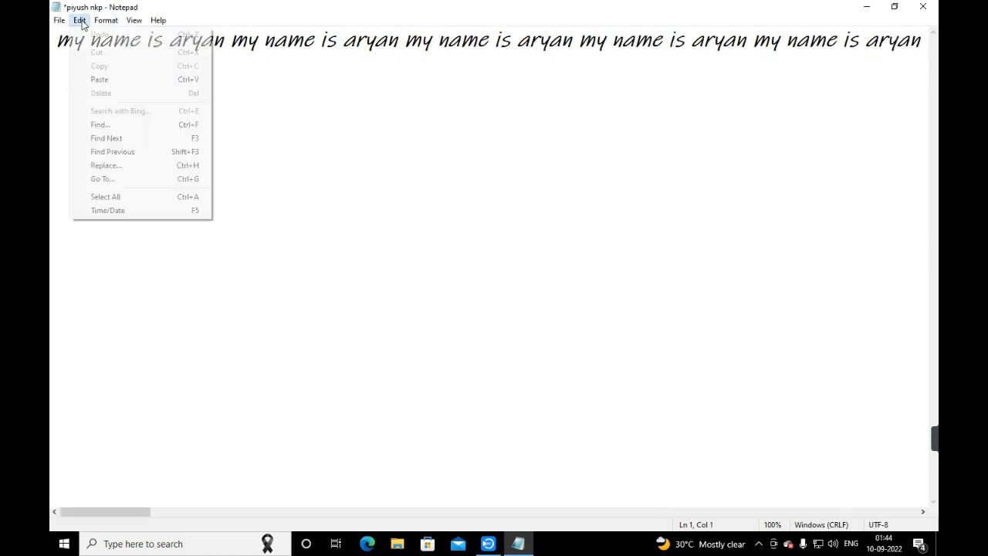
{"action": "mouse_move", "coordinate": [105, 20]}
{"action": "left_click", "coordinate": [297, 56]}
Add four lines below the sentences: "gvhjvghgvjv", "bjhbvjhv", "kbhjjhvbjhv" and "kbbb".
{"action": "left_click_drag", "start_coordinate": [71, 43], "coordinate": [222, 58]}
{"action": "left_click", "coordinate": [117, 87]}
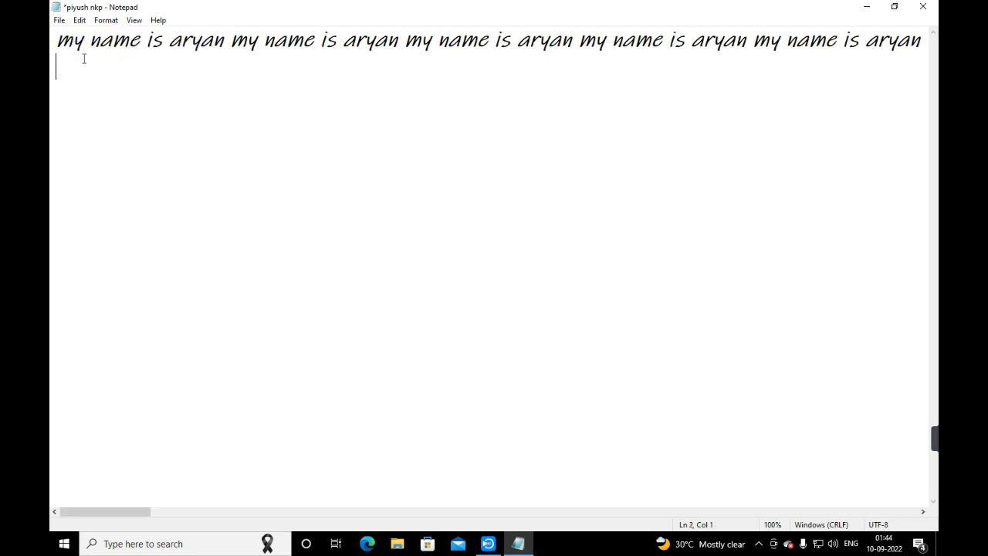
{"action": "type", "text": "gvhjvghgvjv"}
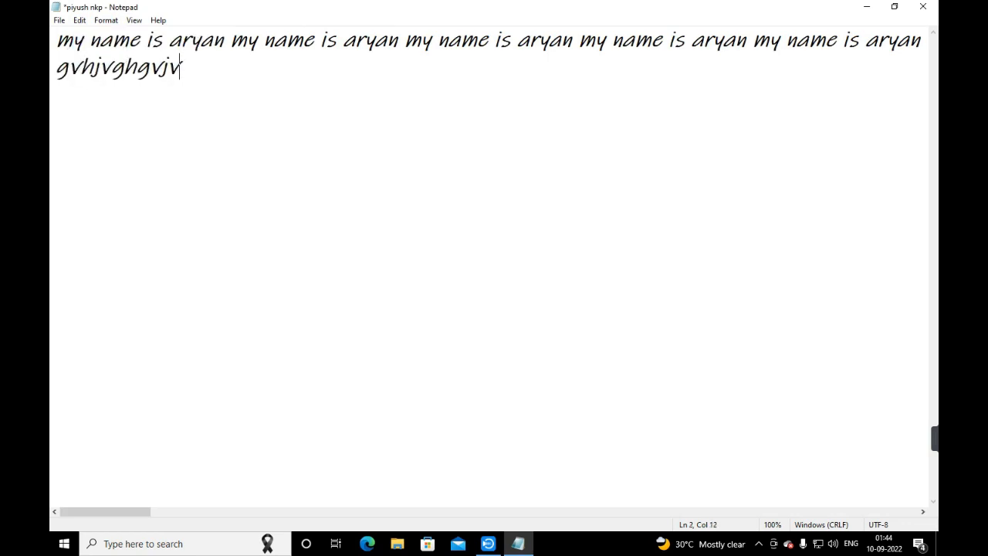
{"action": "key", "text": "Return"}
{"action": "type", "text": "bjhbvjhv"}
{"action": "key", "text": "Return"}
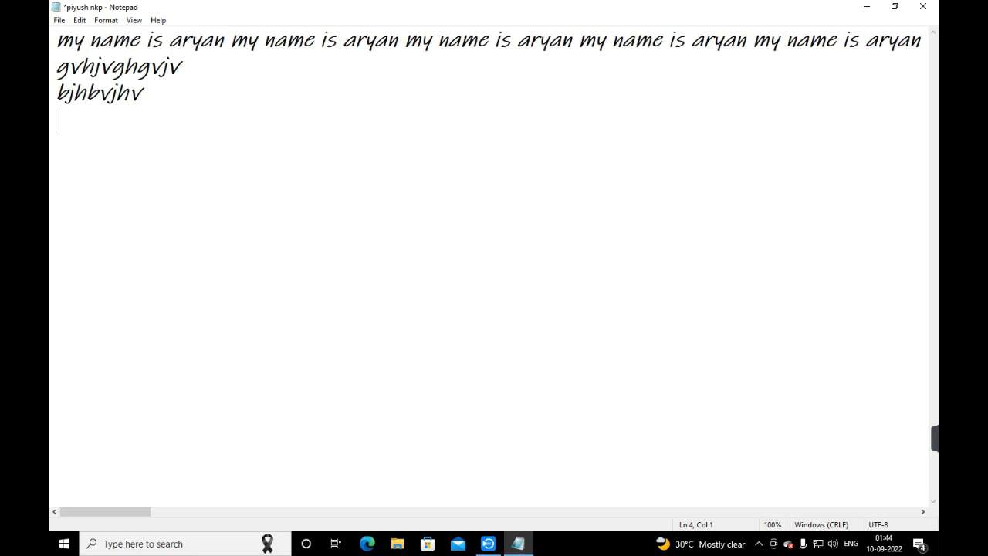
{"action": "type", "text": "kbhjjhvbjhv"}
{"action": "key", "text": "Return"}
{"action": "type", "text": "kbbb"}
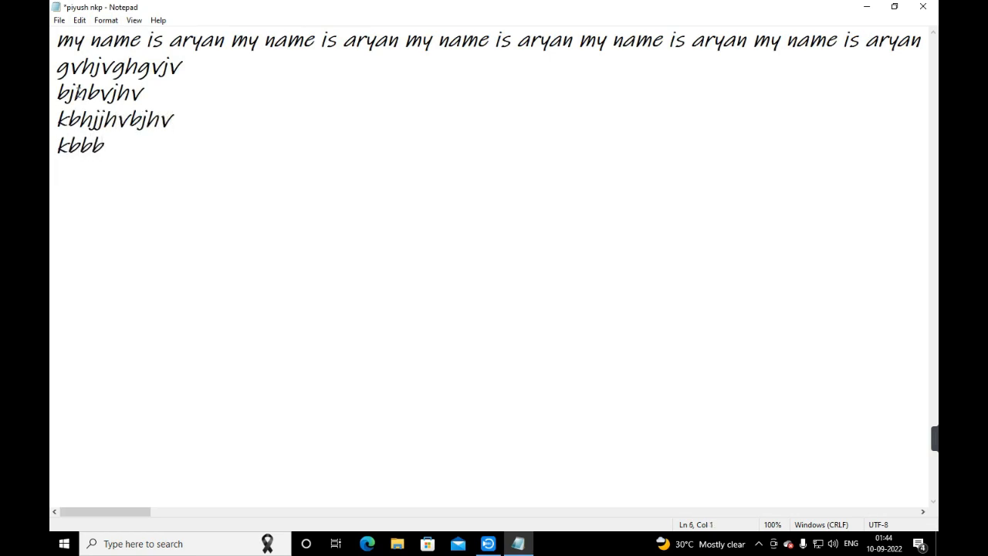
Turn Word Wrap on for the extended text and back off.
{"action": "left_click", "coordinate": [86, 23]}
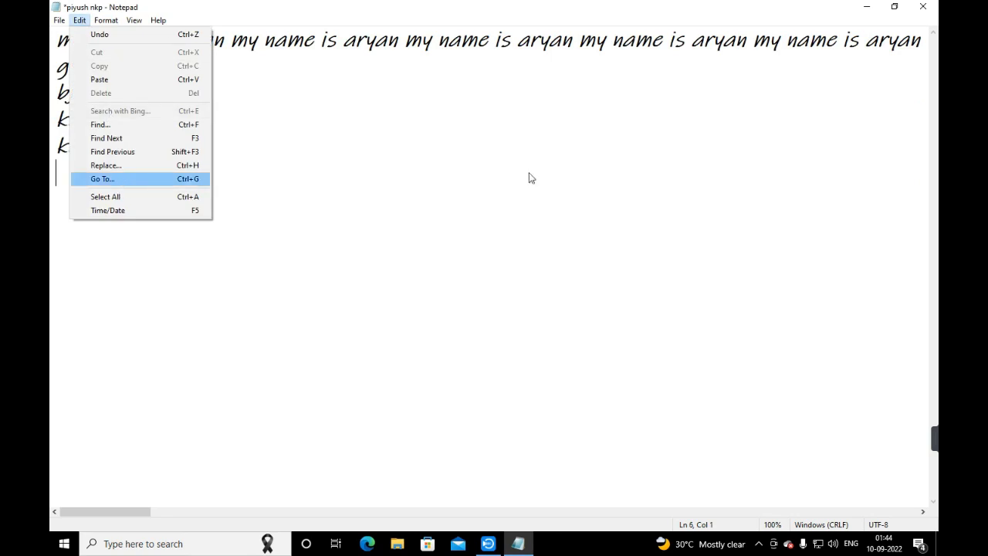
{"action": "left_click", "coordinate": [529, 177]}
{"action": "left_click", "coordinate": [107, 20]}
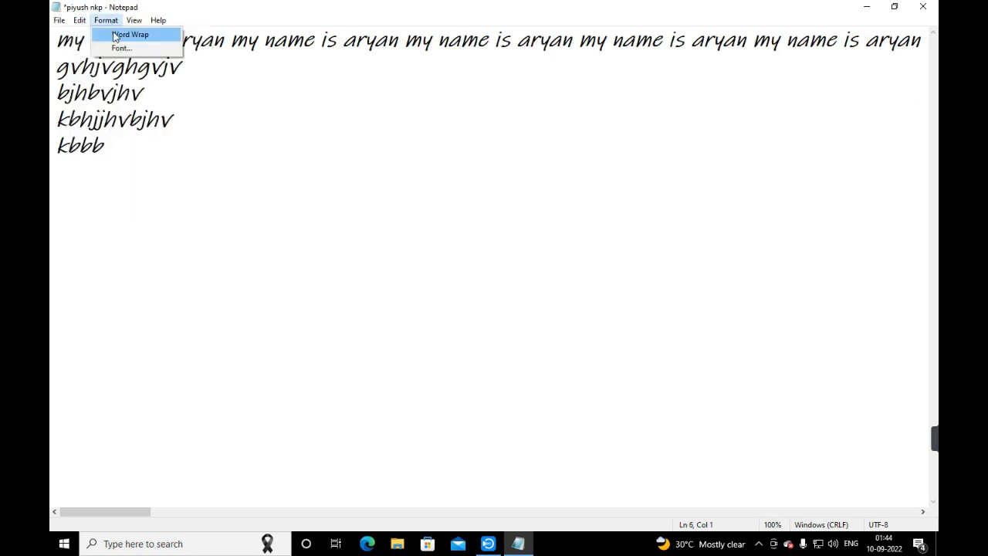
{"action": "left_click", "coordinate": [116, 35]}
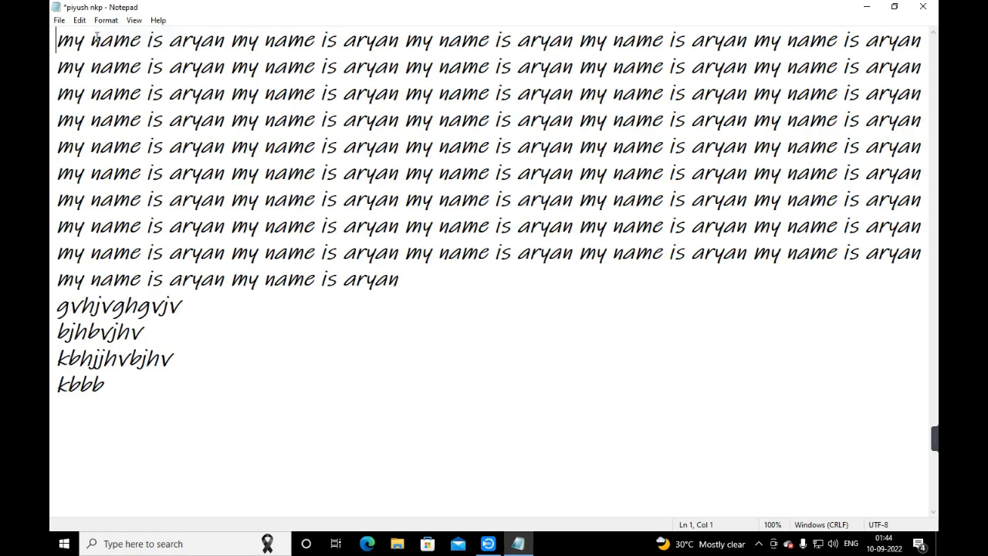
{"action": "left_click", "coordinate": [106, 20]}
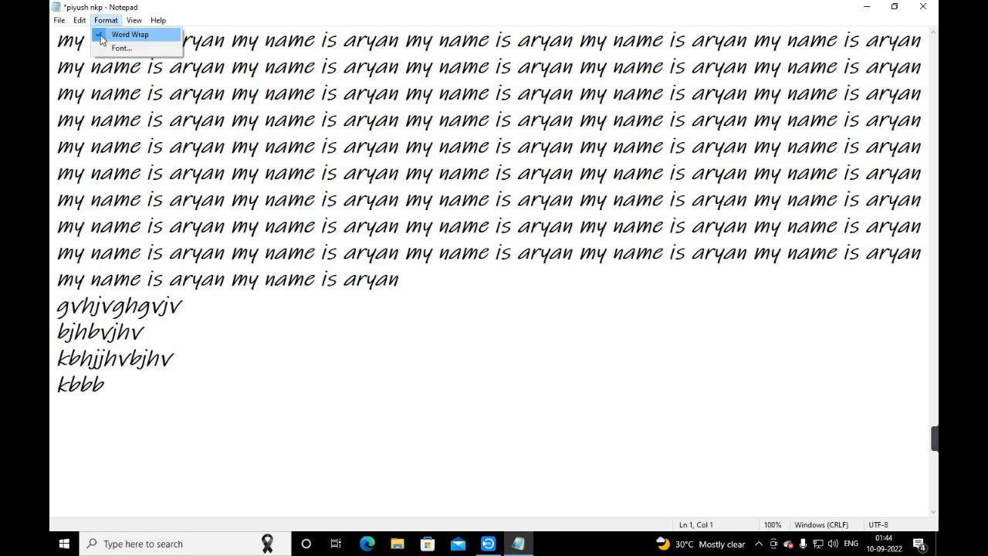
{"action": "mouse_move", "coordinate": [79, 20]}
{"action": "left_click", "coordinate": [104, 37]}
Use Go To to move the cursor to line 3.
{"action": "left_click", "coordinate": [80, 20]}
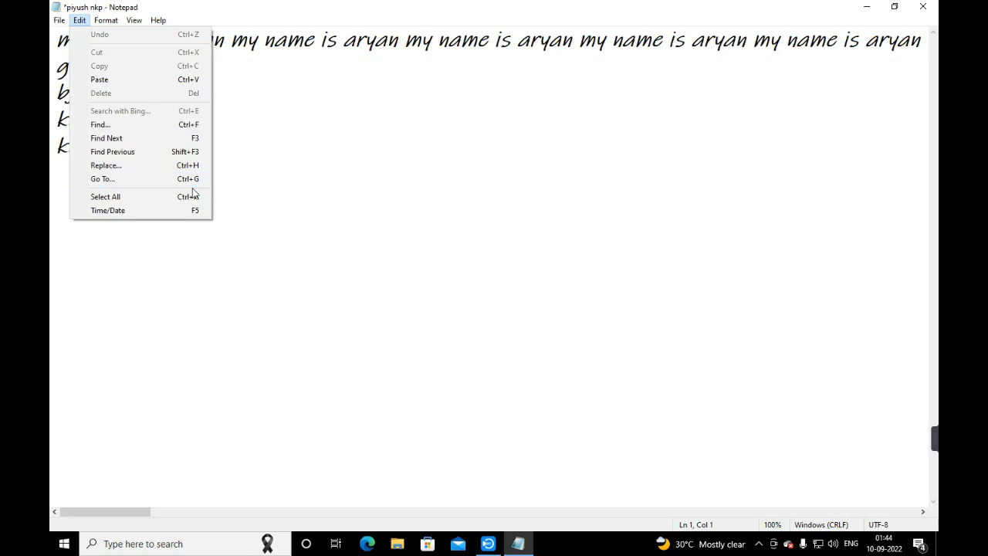
{"action": "left_click", "coordinate": [136, 179]}
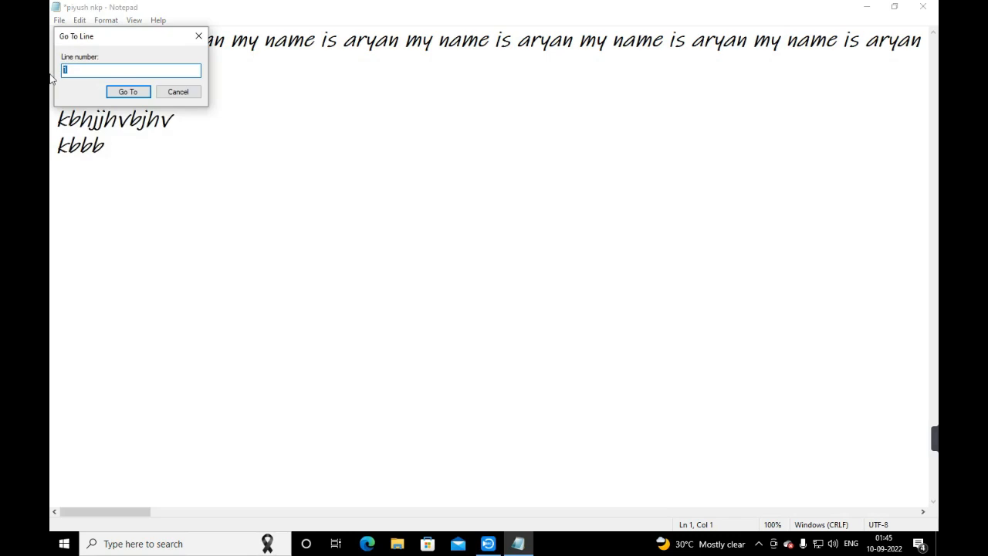
{"action": "type", "text": "3"}
{"action": "key", "text": "Return"}
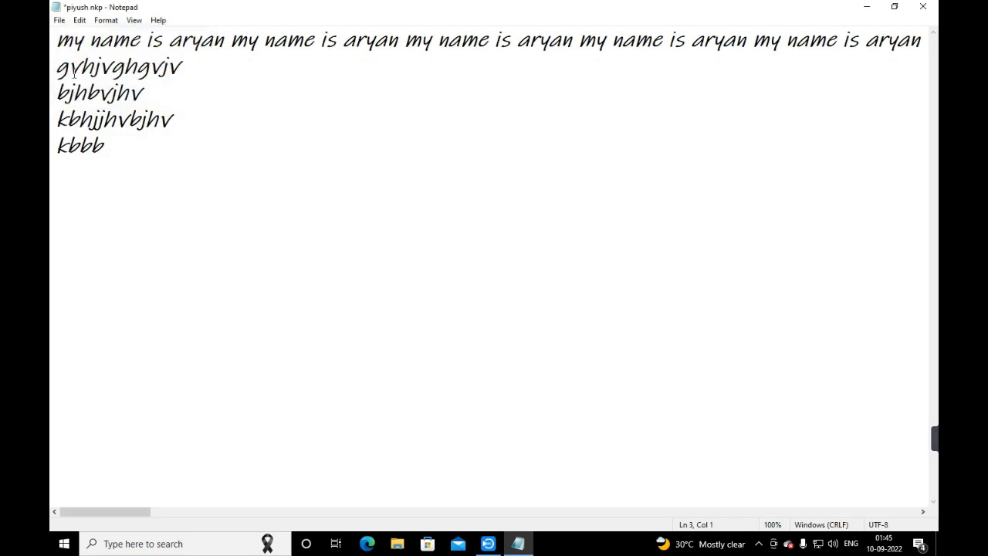
Use Go To to move the cursor to line 4.
{"action": "left_click", "coordinate": [79, 20]}
{"action": "left_click", "coordinate": [118, 179]}
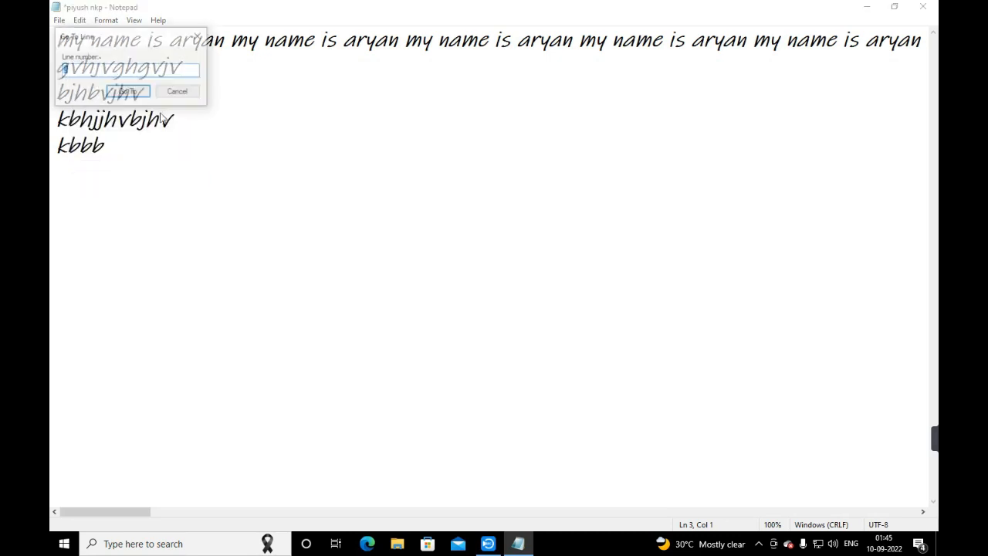
{"action": "type", "text": "4"}
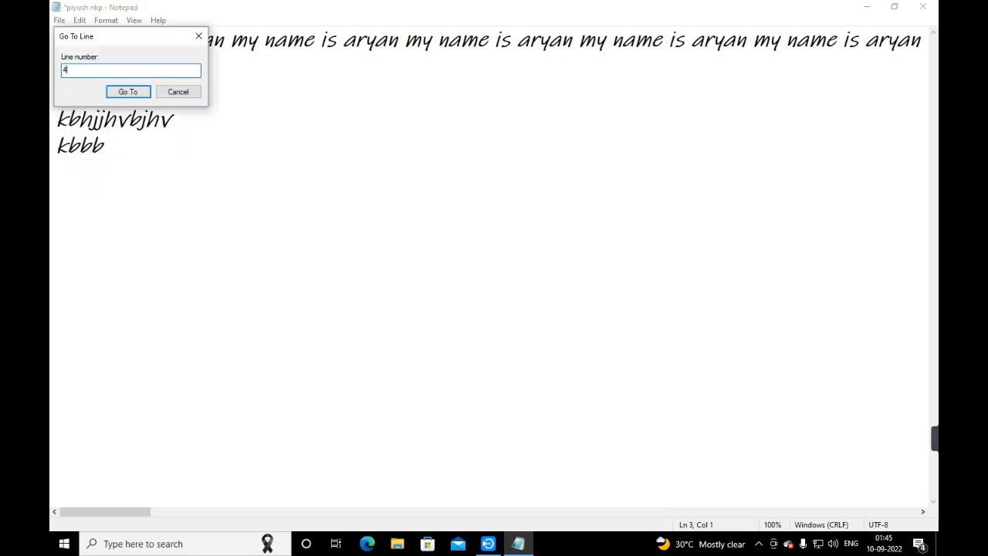
{"action": "key", "text": "Return"}
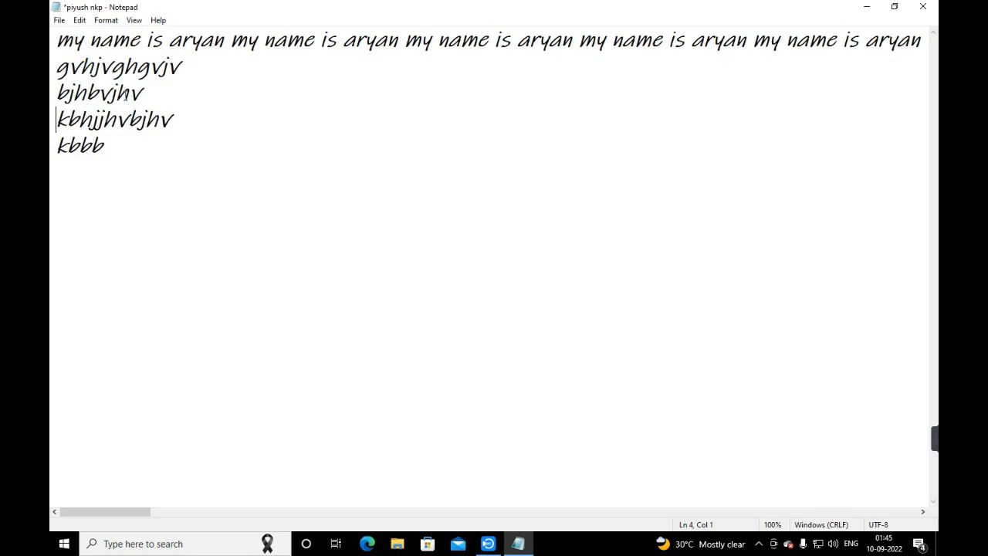
Select all the text, and clear the selection by placing the cursor on the empty line below "kbbb".
{"action": "left_click", "coordinate": [78, 22]}
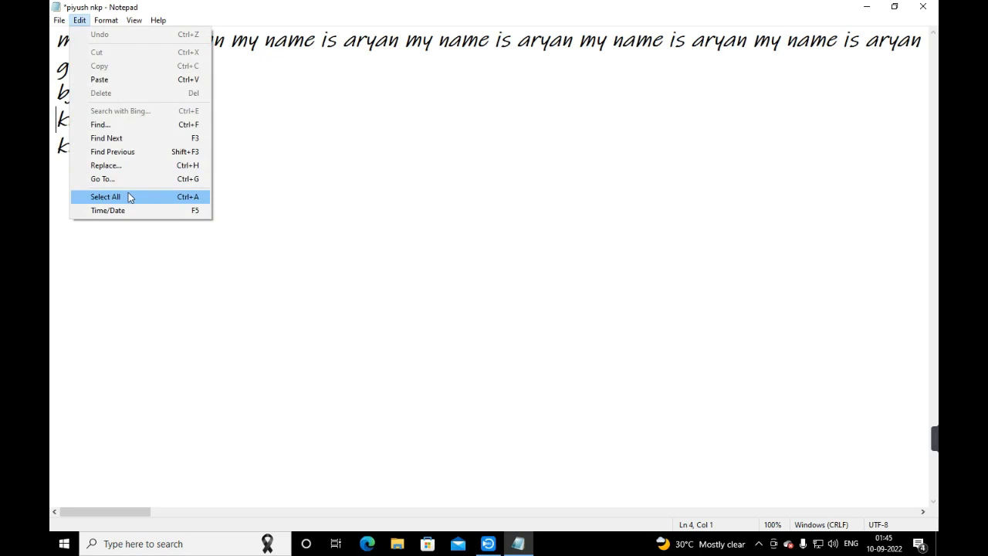
{"action": "left_click", "coordinate": [128, 196]}
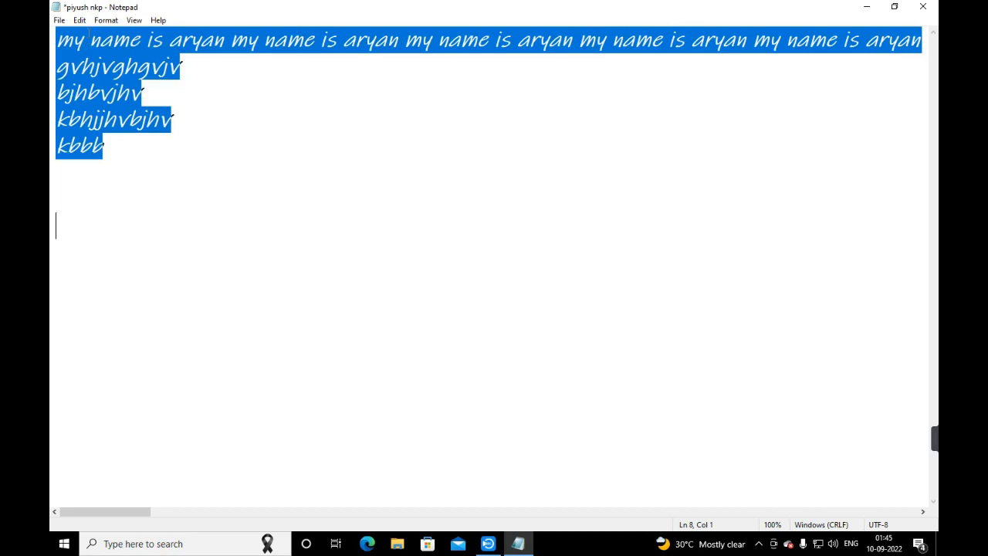
{"action": "left_click", "coordinate": [79, 20]}
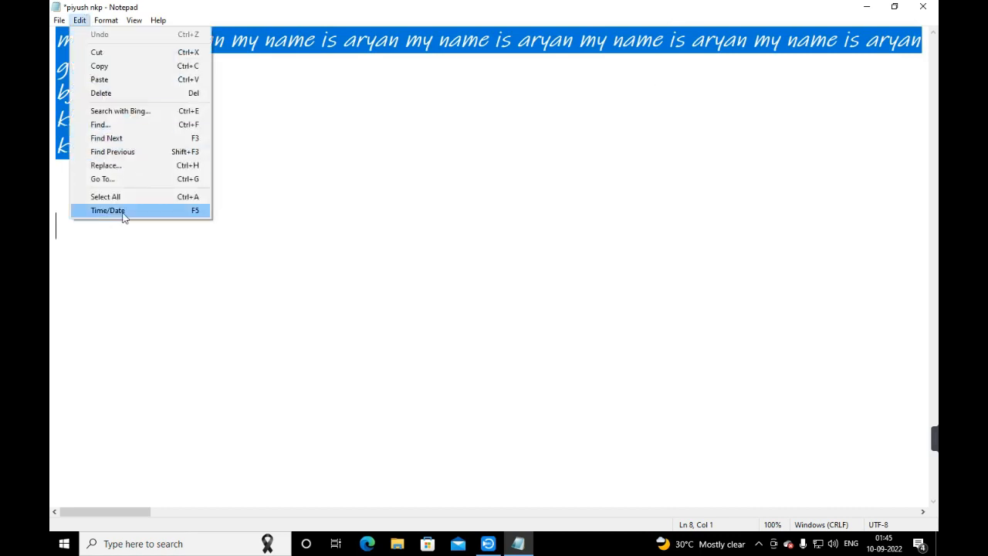
{"action": "left_click", "coordinate": [301, 165]}
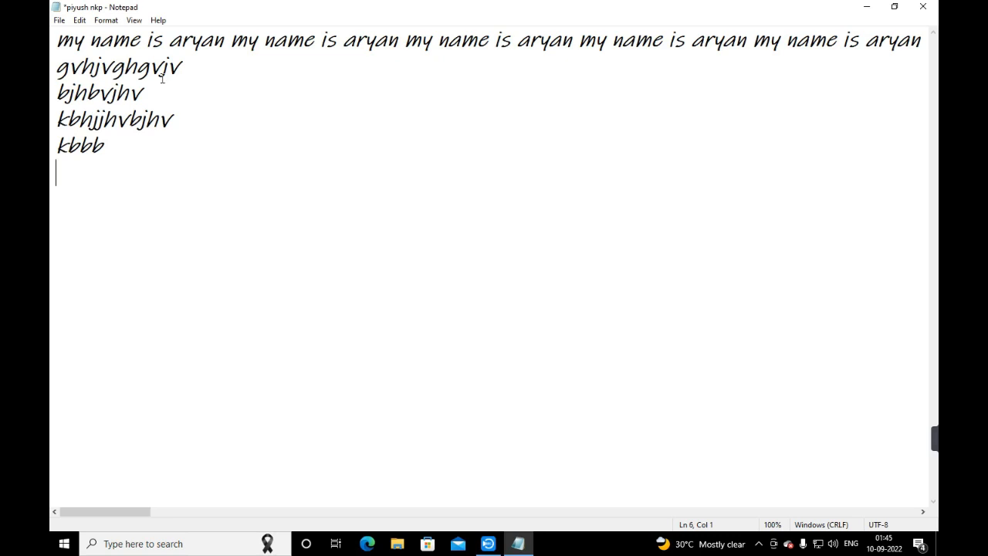
Select all the text again, and clear the selection by placing the cursor on the second empty line below "kbbb".
{"action": "left_click", "coordinate": [80, 20]}
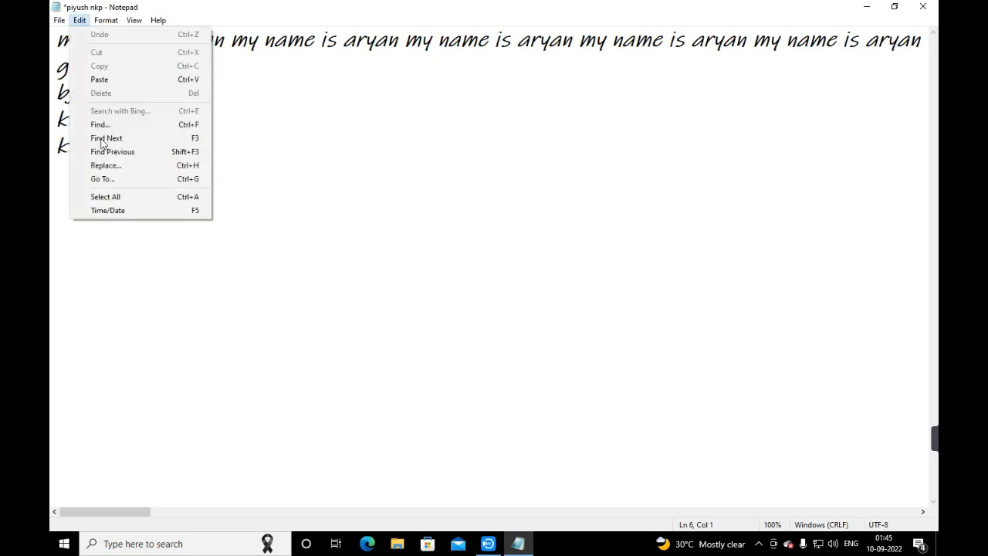
{"action": "left_click", "coordinate": [101, 197]}
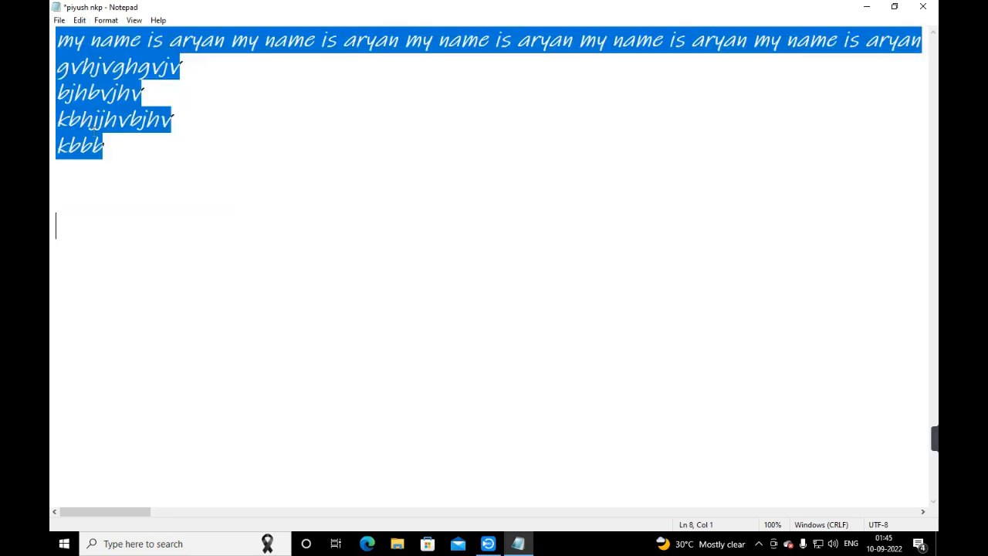
{"action": "left_click", "coordinate": [81, 20]}
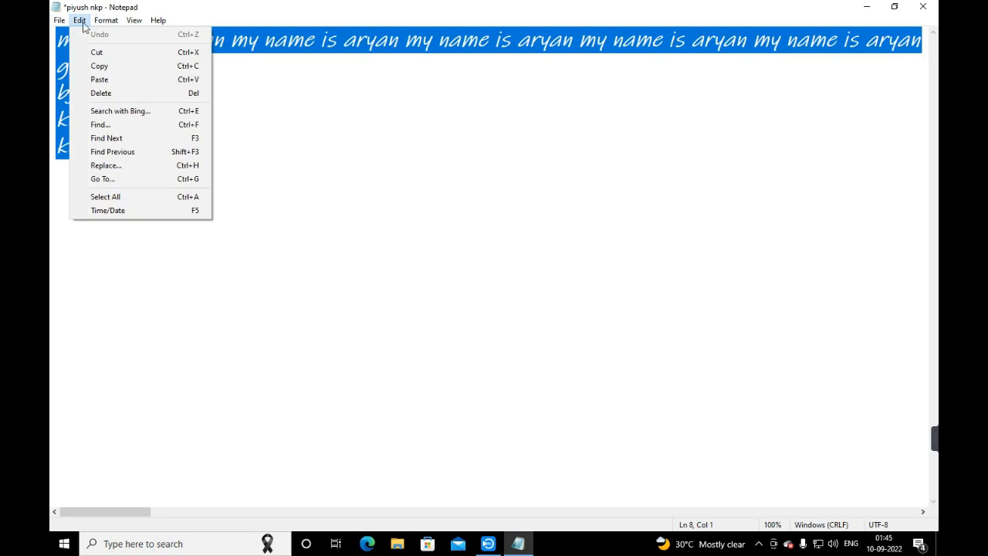
{"action": "left_click", "coordinate": [363, 190]}
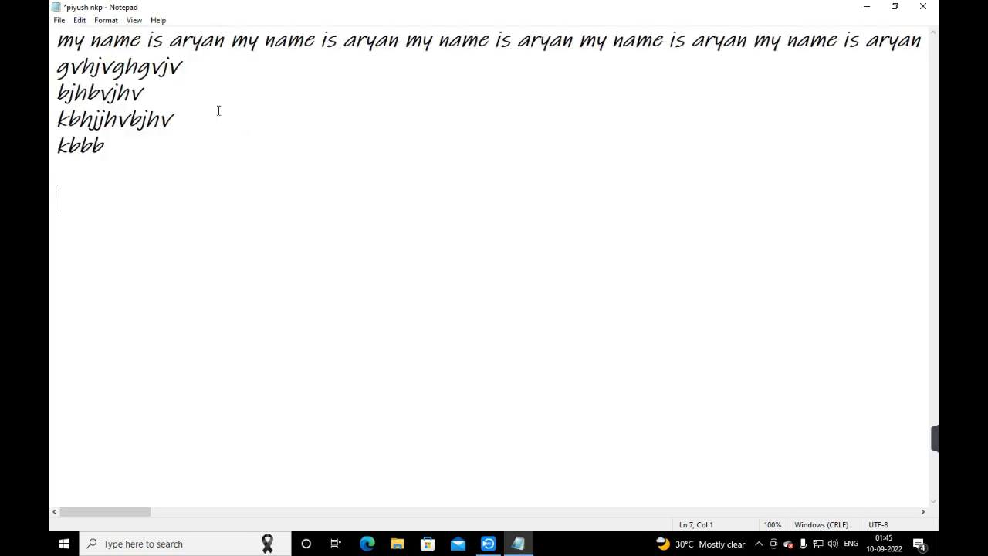
Insert the current time and date twice in a row at the cursor, two lines below "kbbb".
{"action": "left_click", "coordinate": [80, 20]}
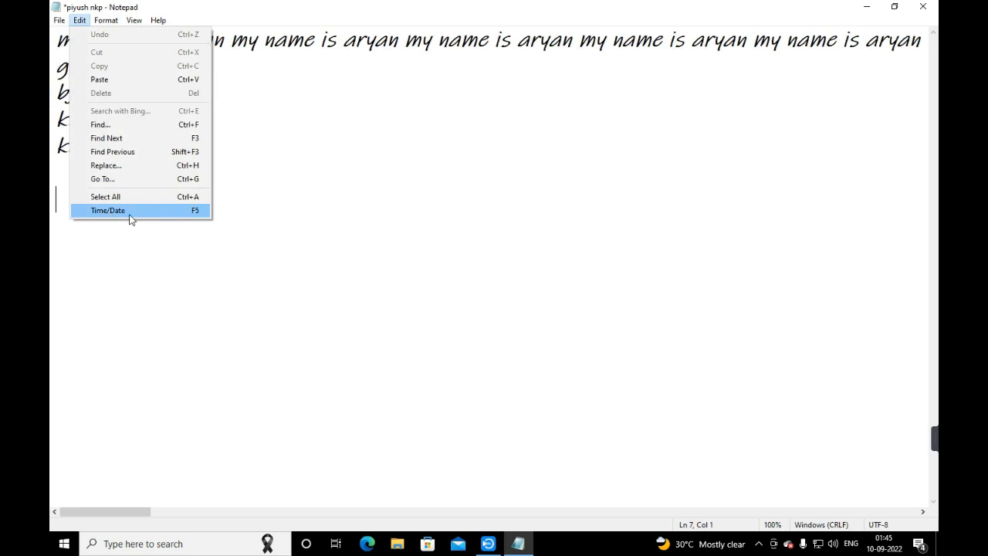
{"action": "left_click", "coordinate": [130, 219]}
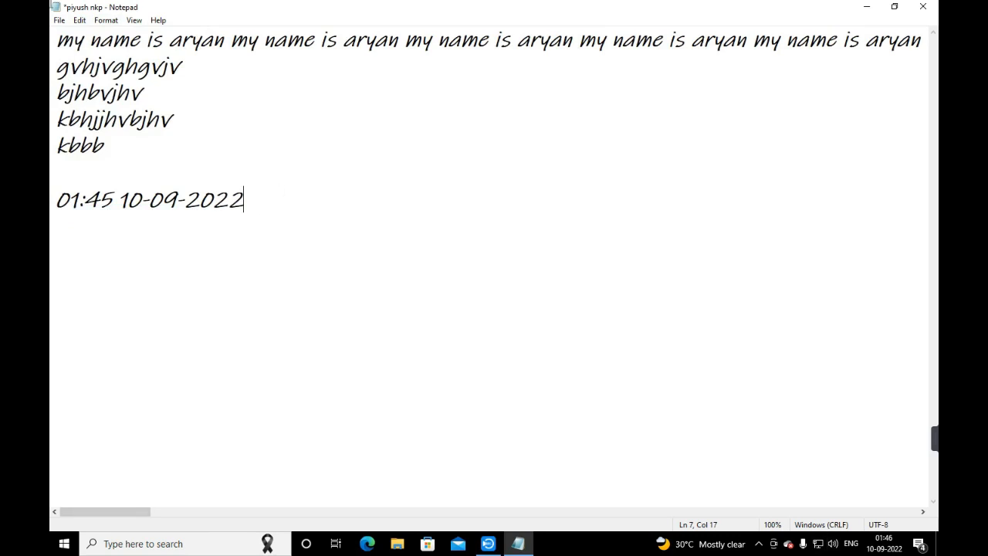
{"action": "left_click", "coordinate": [80, 20]}
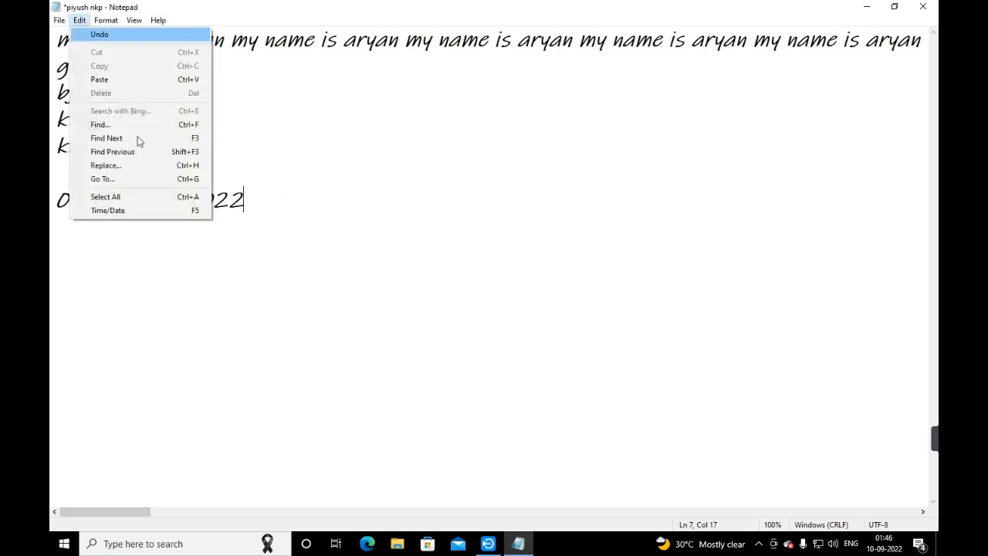
{"action": "left_click", "coordinate": [133, 215]}
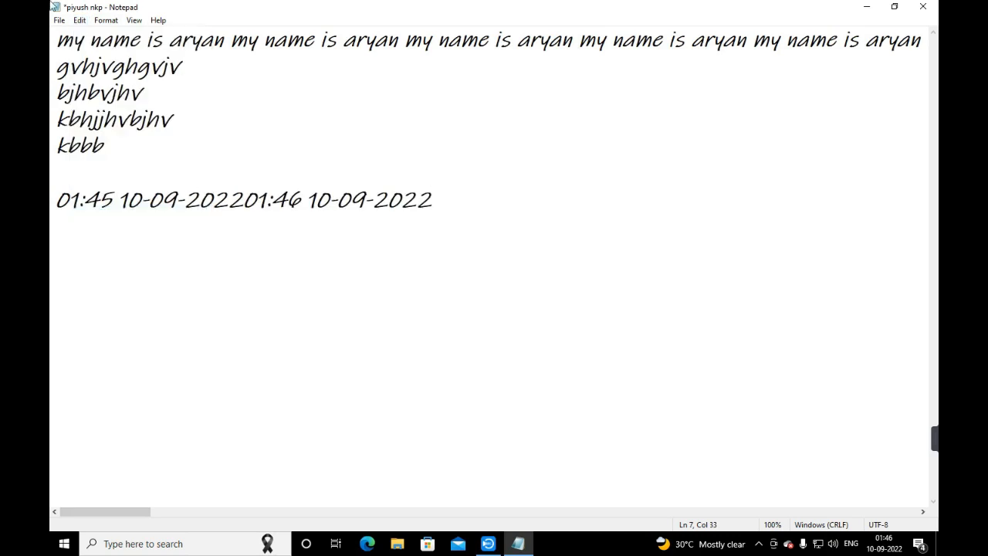
Turn Word Wrap on and add a long unbroken run of the letter g at the end of the first paragraph.
{"action": "left_click", "coordinate": [105, 20]}
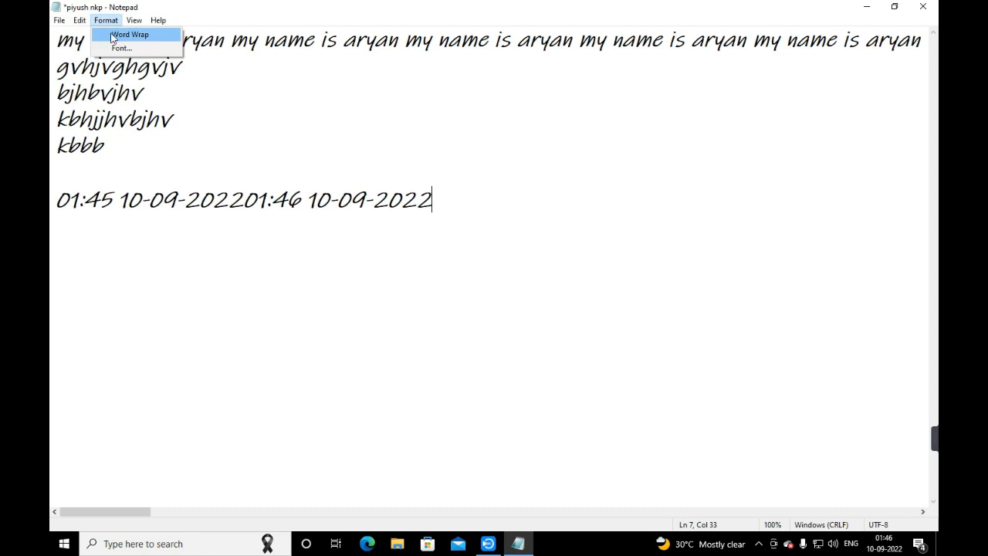
{"action": "left_click", "coordinate": [102, 34]}
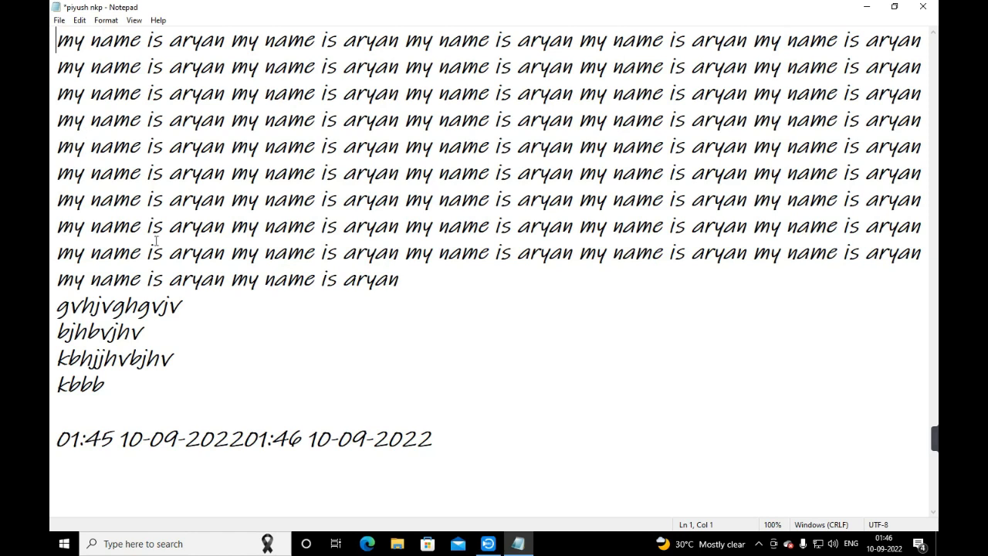
{"action": "left_click", "coordinate": [416, 281]}
{"action": "type", "text": "gggggggggggggggggggggggggggggggggggggggggggg"}
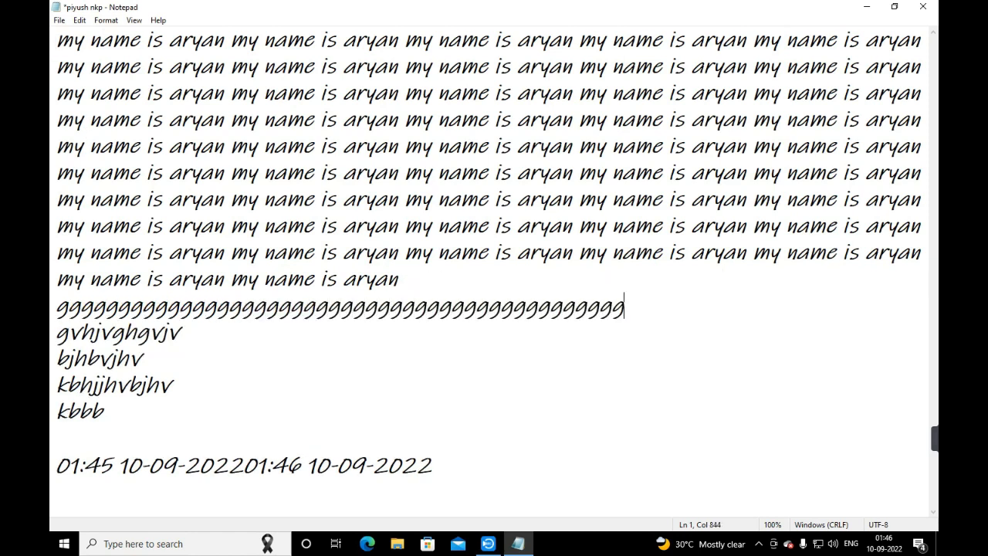
{"action": "type", "text": "gggggggggggggggggggggggggggggggggggggggggggggggggggggggggggg"}
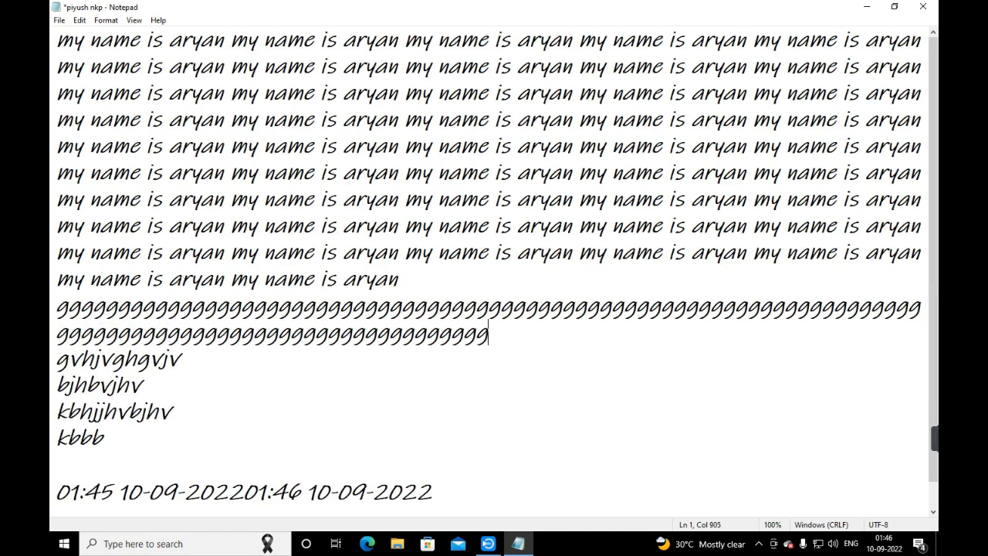
{"action": "type", "text": "ggggggggggggggggggggggggggggggggggggggggggggggggggggggggggggggggggg"}
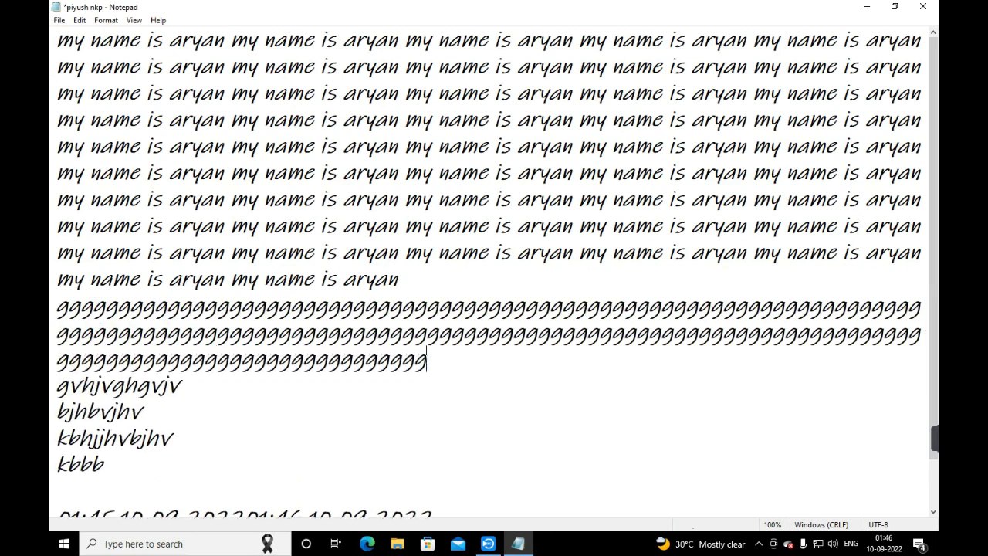
{"action": "type", "text": "ggggggggggggggggggggggggggggggggggggggggggggggggggggggg"}
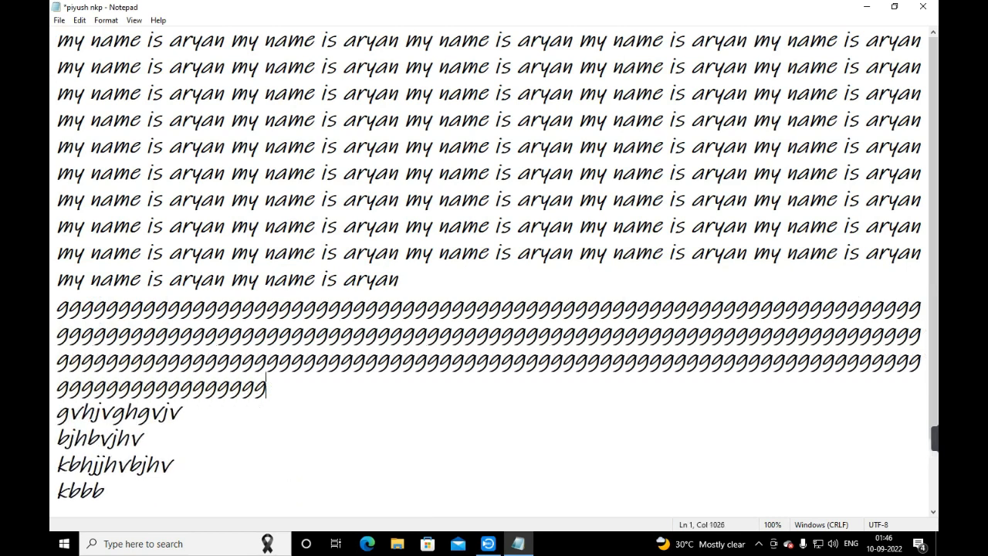
{"action": "type", "text": "ggggggggggggggggggggggggggggggggggggggggggggggggggggggggggggggggggggggggggggggggggggggggggggggggggggggg"}
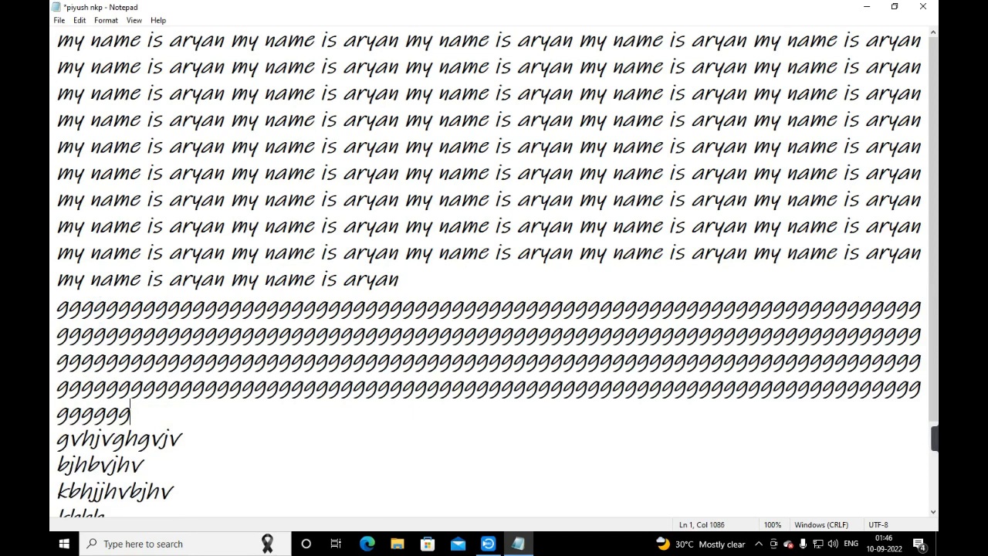
{"action": "type", "text": "g"}
Turn Word Wrap off and insert a long run of the letter f within the run of g's.
{"action": "left_click", "coordinate": [106, 20]}
{"action": "left_click", "coordinate": [123, 35]}
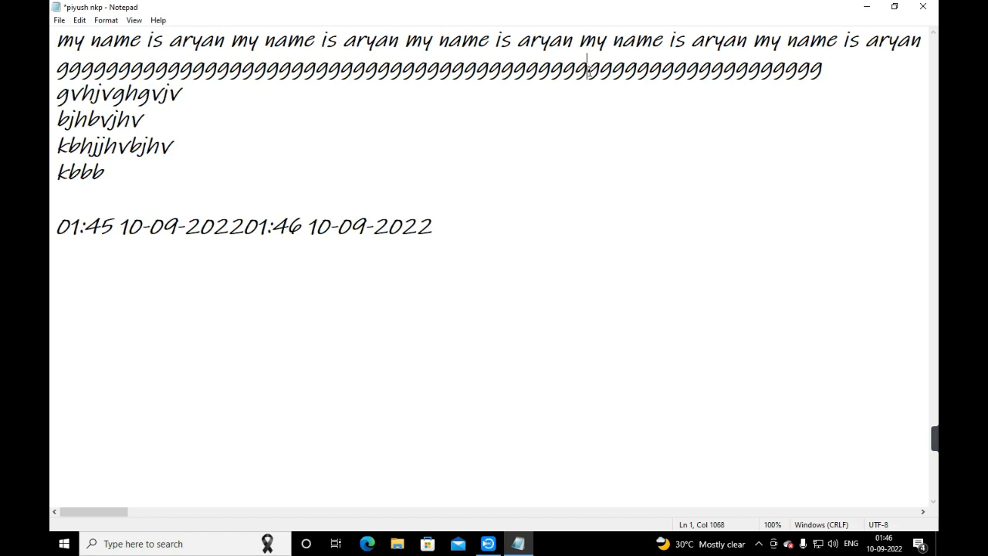
{"action": "type", "text": "ffffffffffffffffffffffffffffffffffffffffff"}
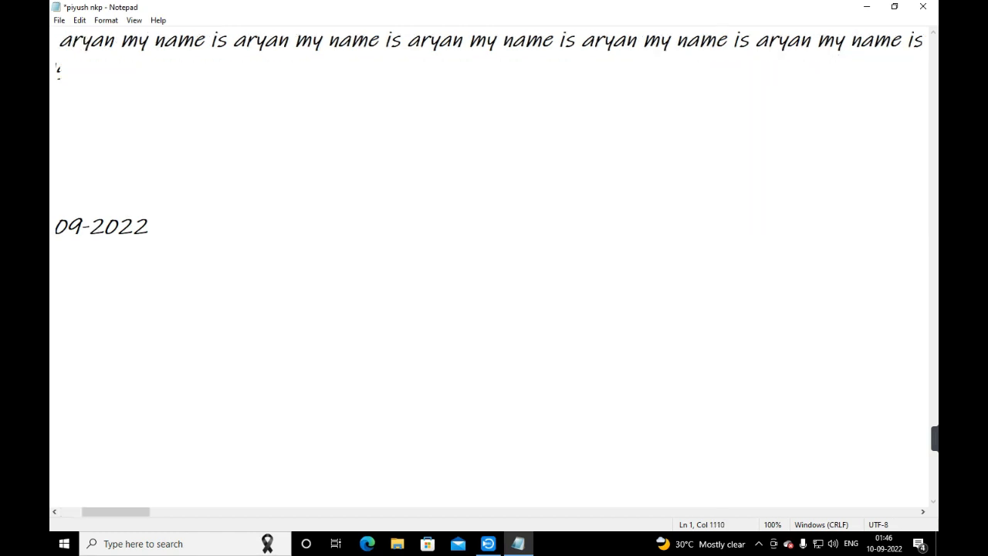
{"action": "type", "text": "fffffffffffffffffffffffffffffffffffffffffffffffffffffffffff"}
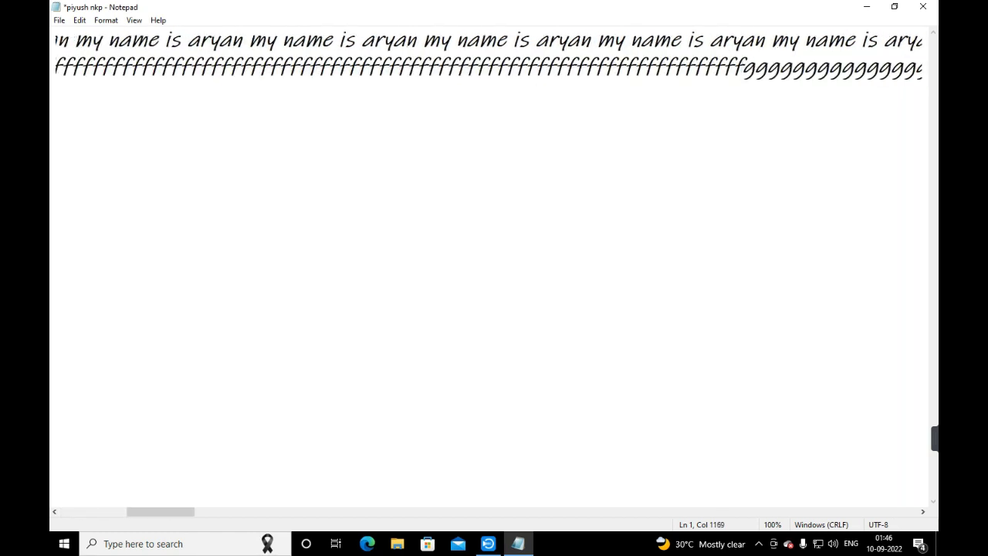
{"action": "type", "text": "fffffffffffffffffffffffffffffffffffffffffffffffffffffffffffffff"}
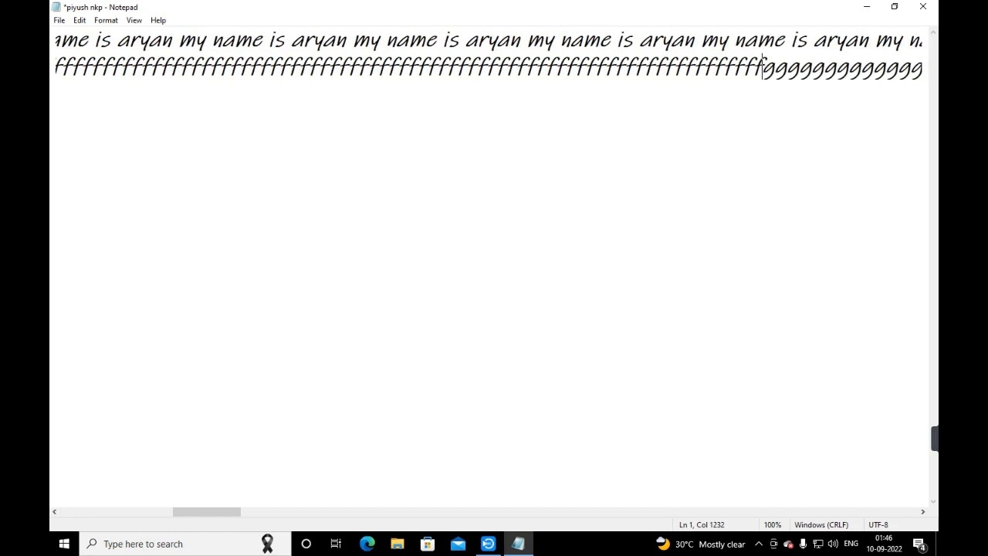
{"action": "type", "text": "fffffffffffffffffffffffffffffffffffffffffffffffffffffff"}
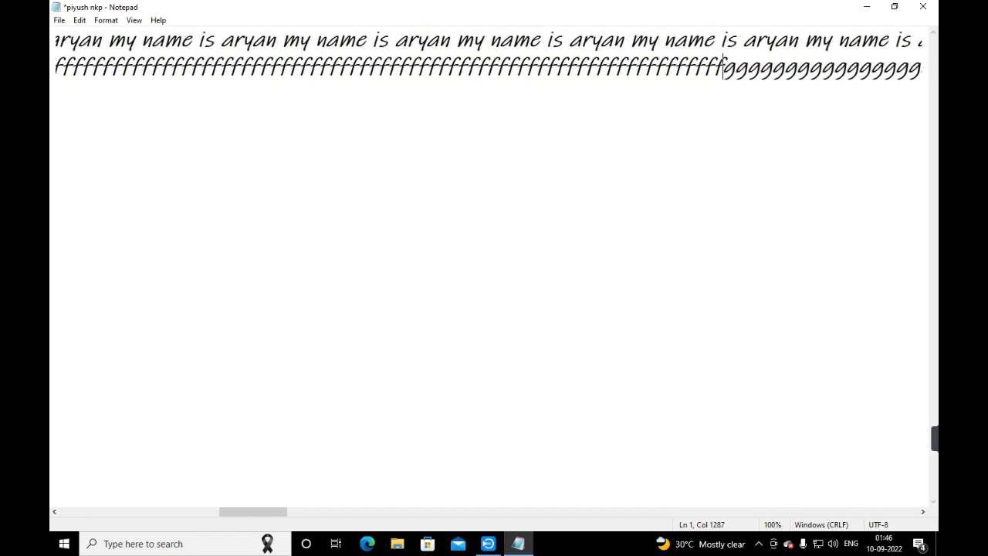
{"action": "type", "text": "fffffffffffffffffffffffffffffffffffffffff"}
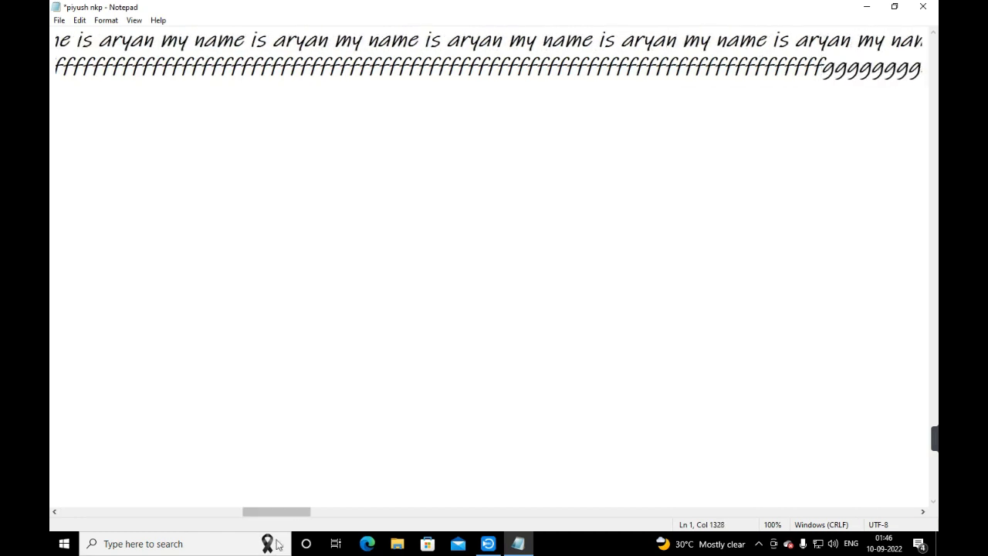
Examine the full width of the unwrapped text and turn Word Wrap back on.
{"action": "left_click_drag", "start_coordinate": [298, 511], "coordinate": [471, 512]}
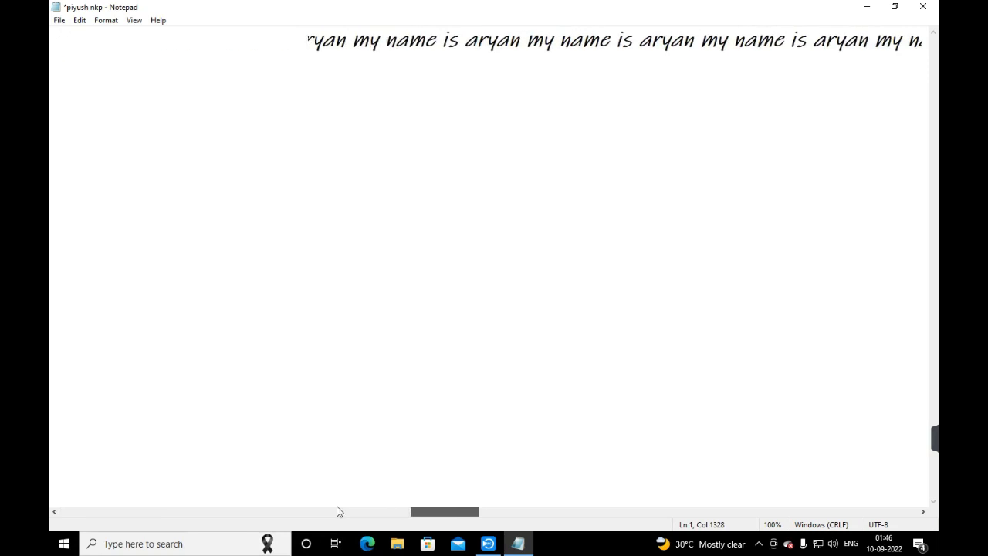
{"action": "left_click_drag", "start_coordinate": [337, 511], "coordinate": [62, 498]}
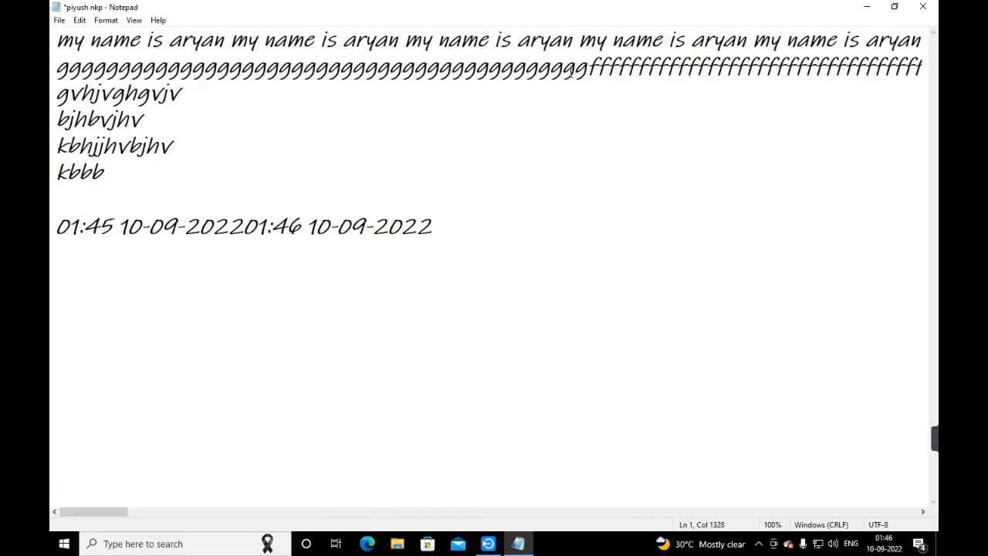
{"action": "left_click", "coordinate": [106, 20]}
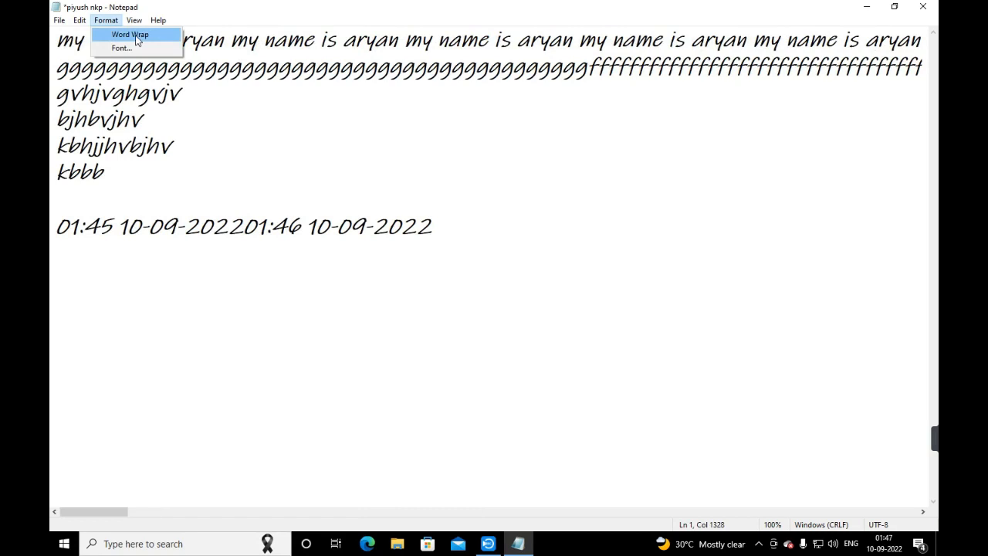
{"action": "left_click", "coordinate": [138, 35]}
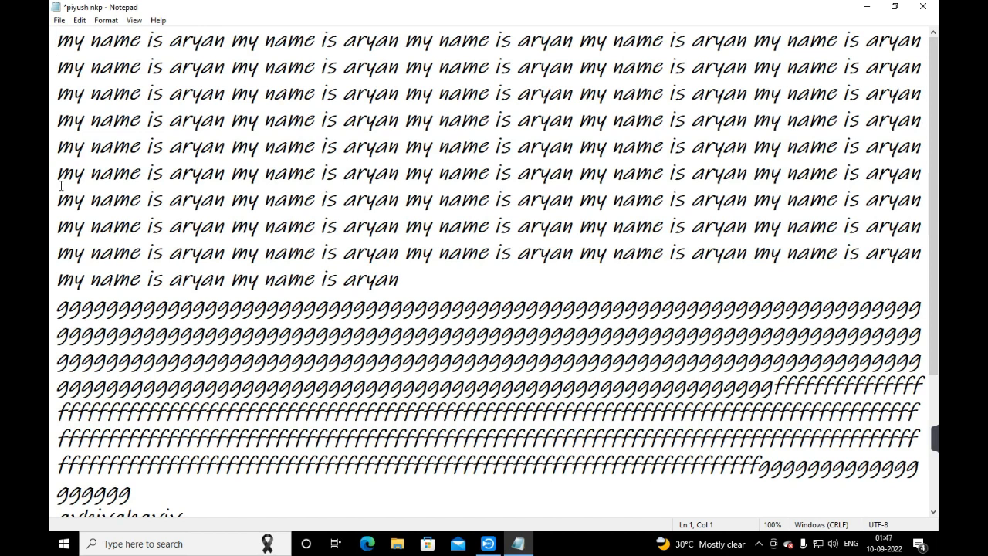
Preview the fonts Juice ITC, Kunstler Script and Kaufmann BT in the font settings.
{"action": "left_click", "coordinate": [106, 20]}
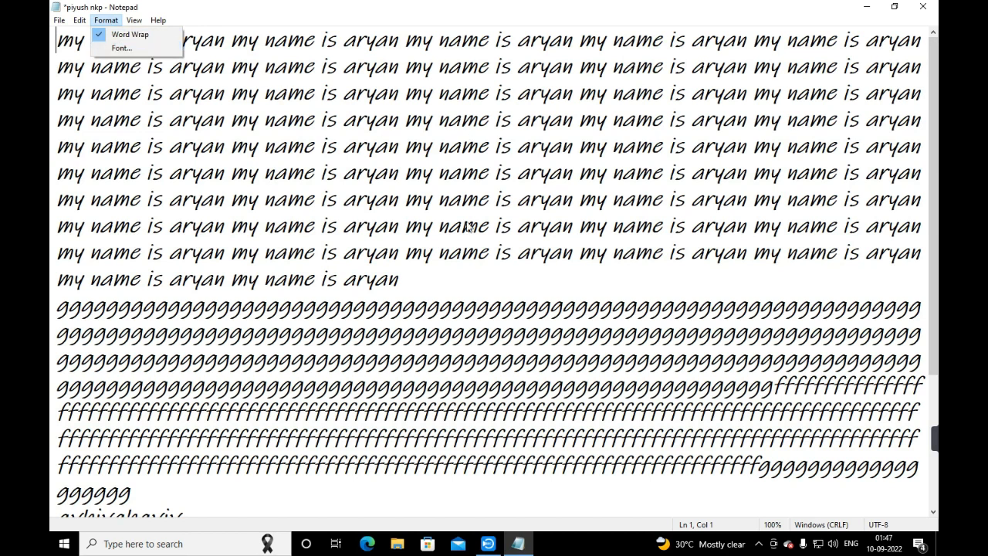
{"action": "left_click", "coordinate": [158, 49]}
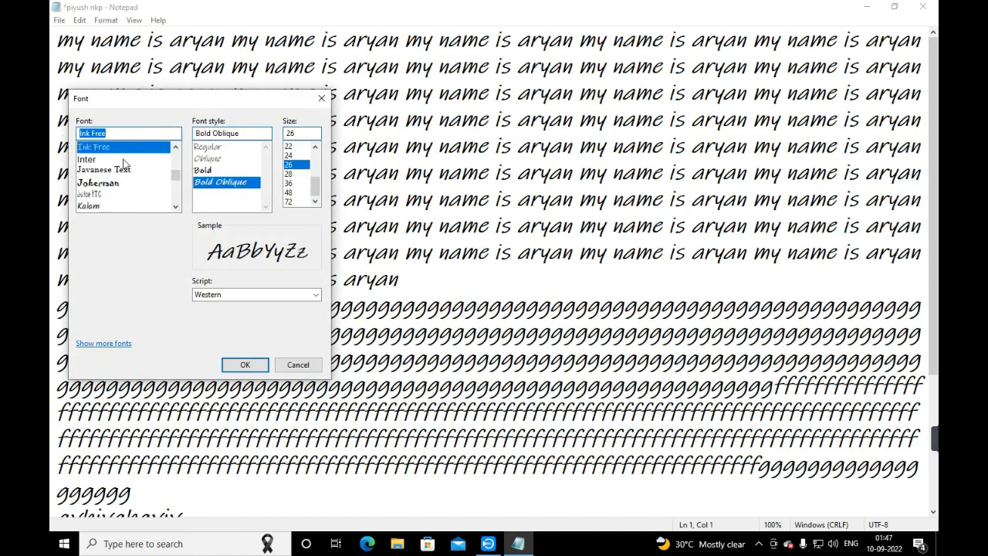
{"action": "left_click", "coordinate": [114, 194]}
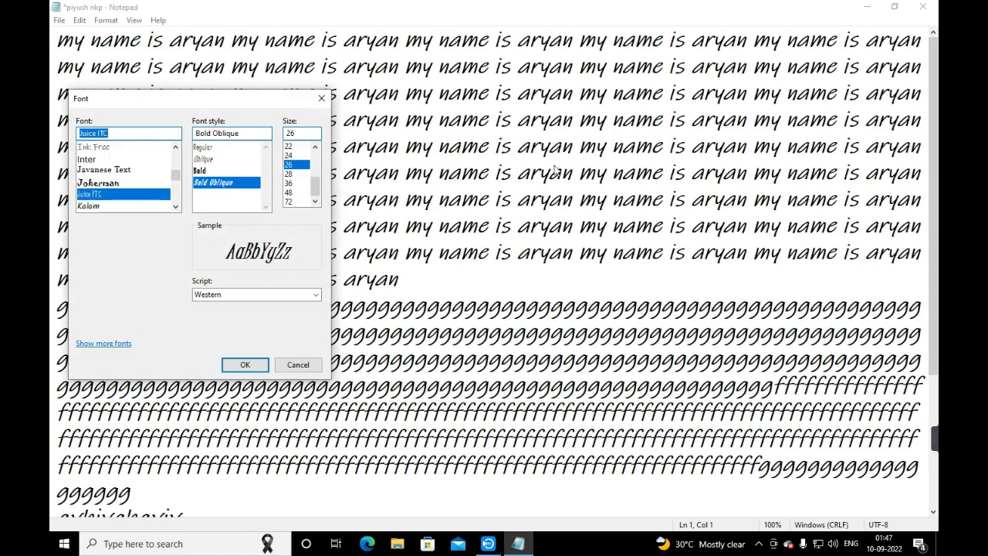
{"action": "left_click", "coordinate": [174, 186]}
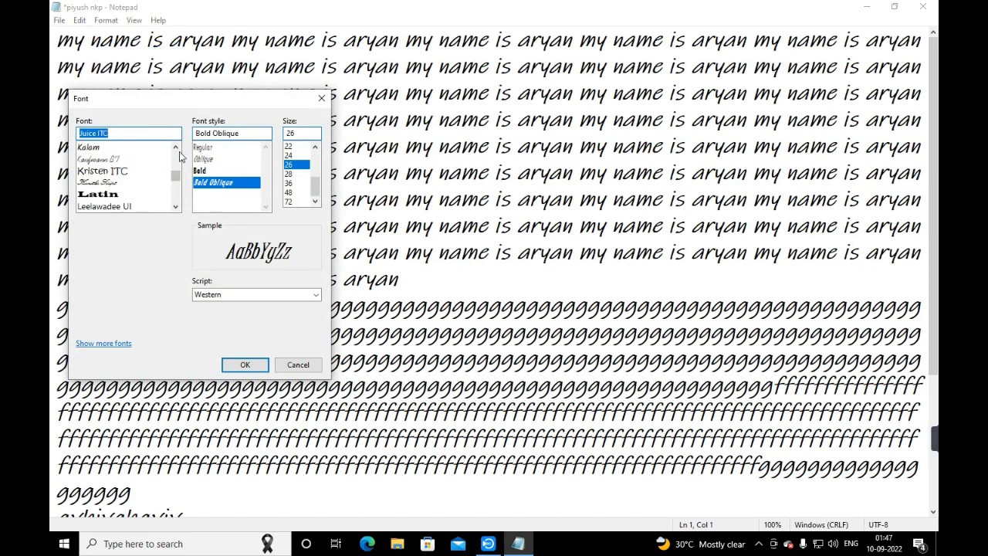
{"action": "left_click", "coordinate": [116, 182]}
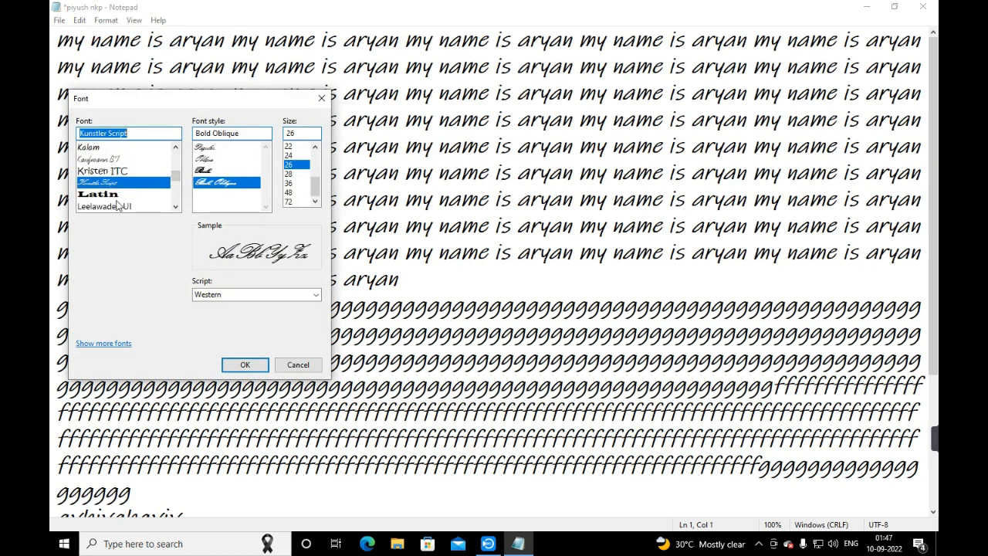
{"action": "left_click", "coordinate": [115, 160]}
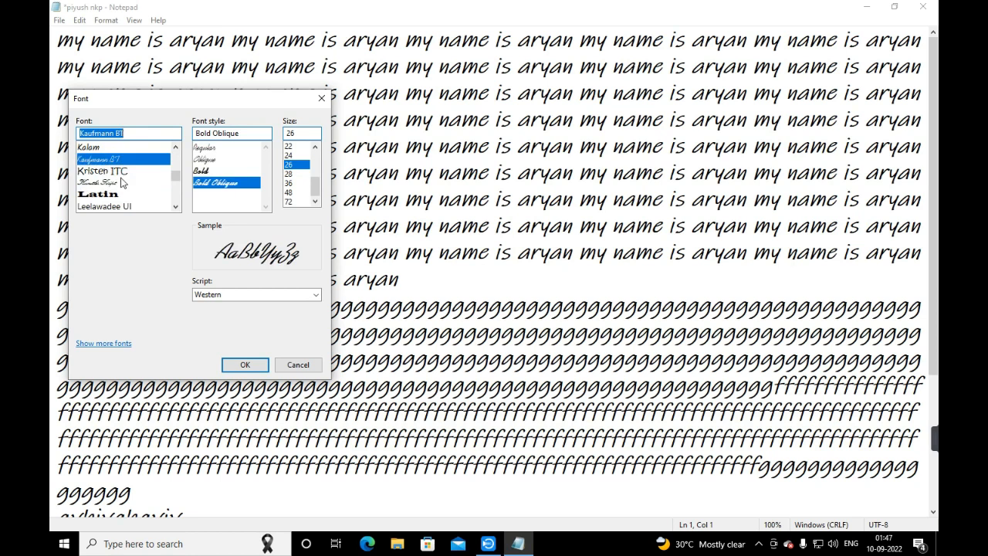
{"action": "left_click", "coordinate": [119, 182]}
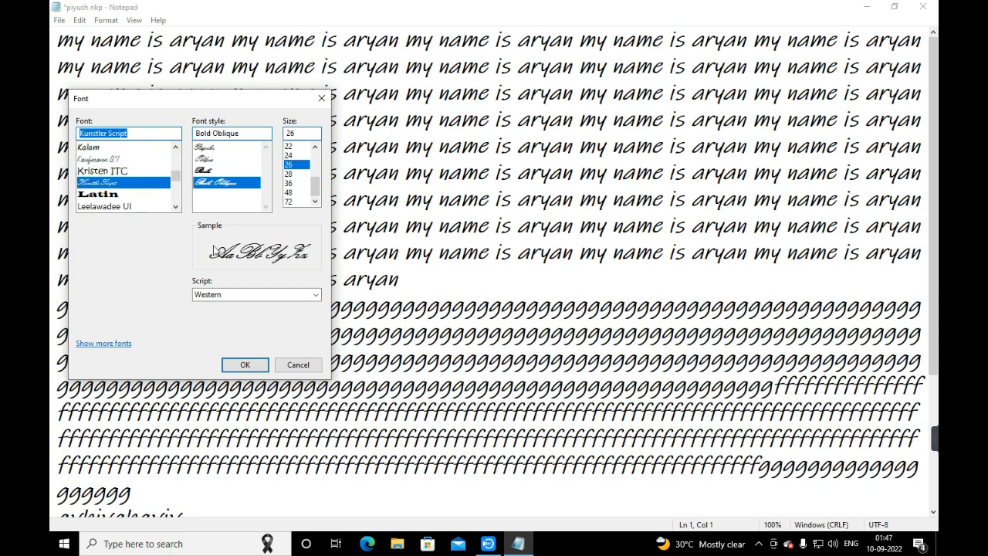
Choose the Impact font and preview its Regular, Oblique, Bold and Bold Oblique styles, ending on Bold Oblique.
{"action": "scroll", "coordinate": [178, 159], "scroll_direction": "up", "scroll_amount": 3}
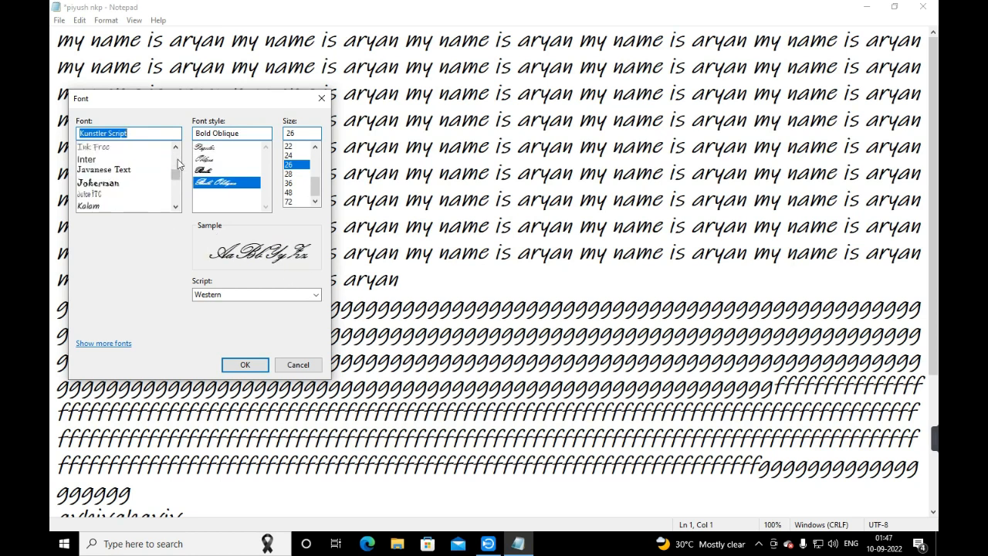
{"action": "left_click", "coordinate": [118, 171]}
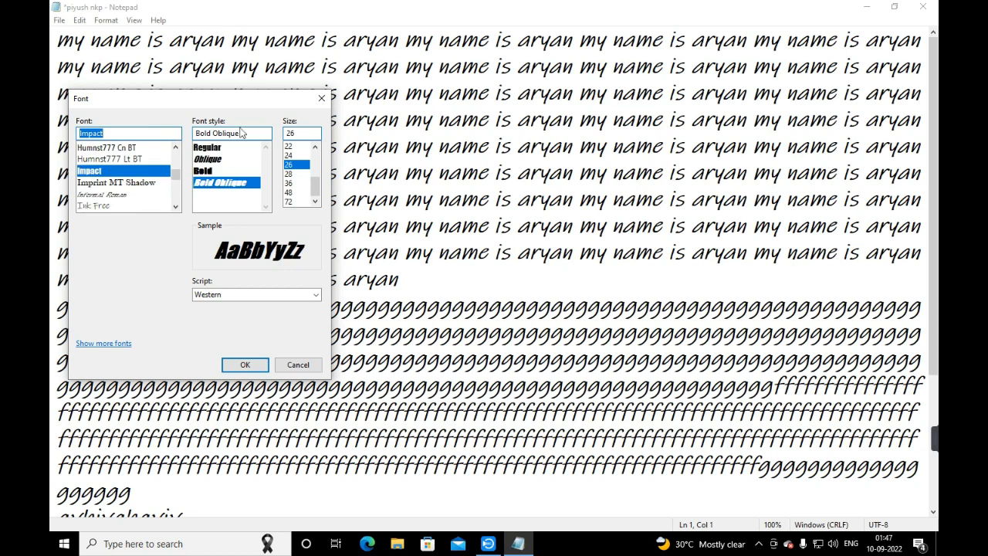
{"action": "left_click", "coordinate": [206, 148]}
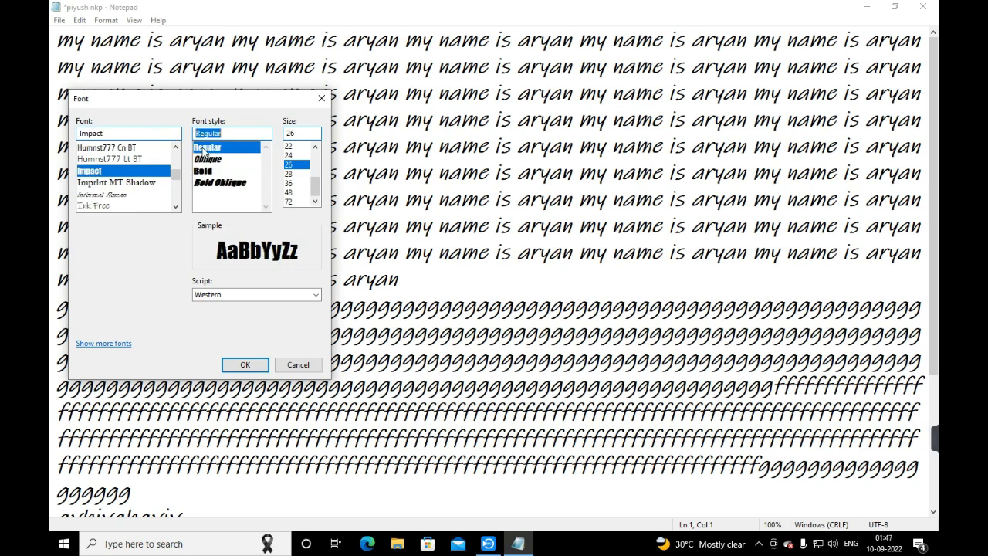
{"action": "left_click", "coordinate": [225, 160]}
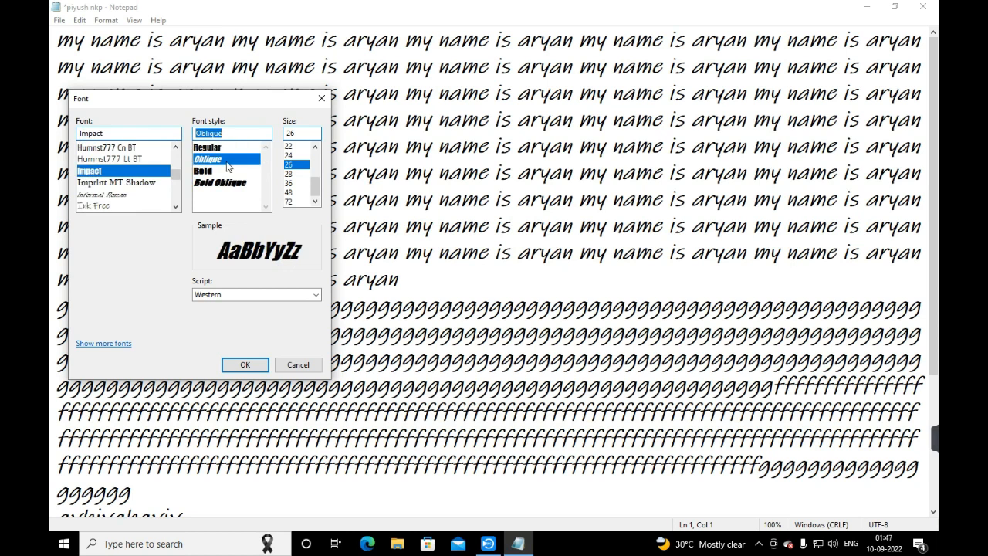
{"action": "left_click", "coordinate": [222, 171]}
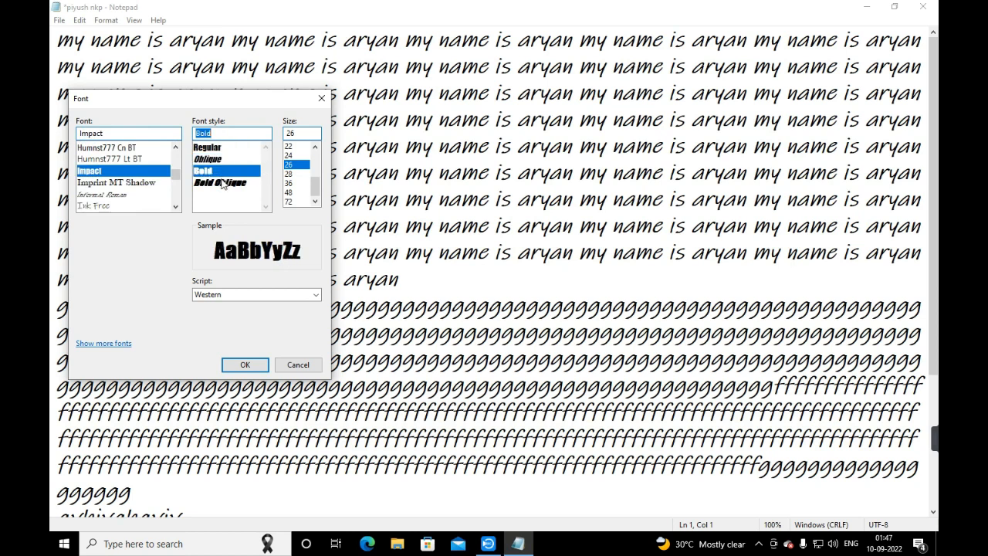
{"action": "left_click", "coordinate": [223, 182]}
{"action": "left_click", "coordinate": [220, 161]}
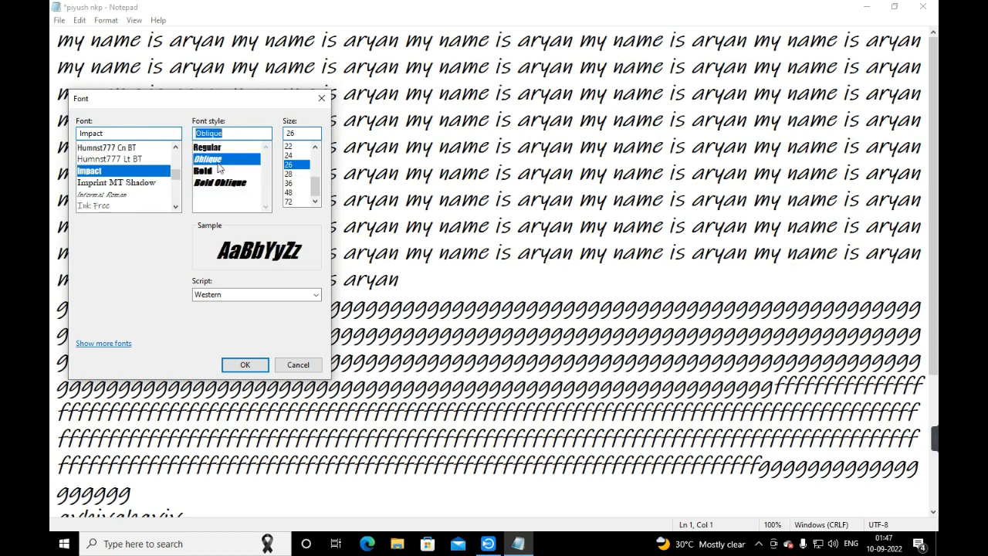
{"action": "left_click", "coordinate": [219, 170]}
{"action": "left_click", "coordinate": [221, 148]}
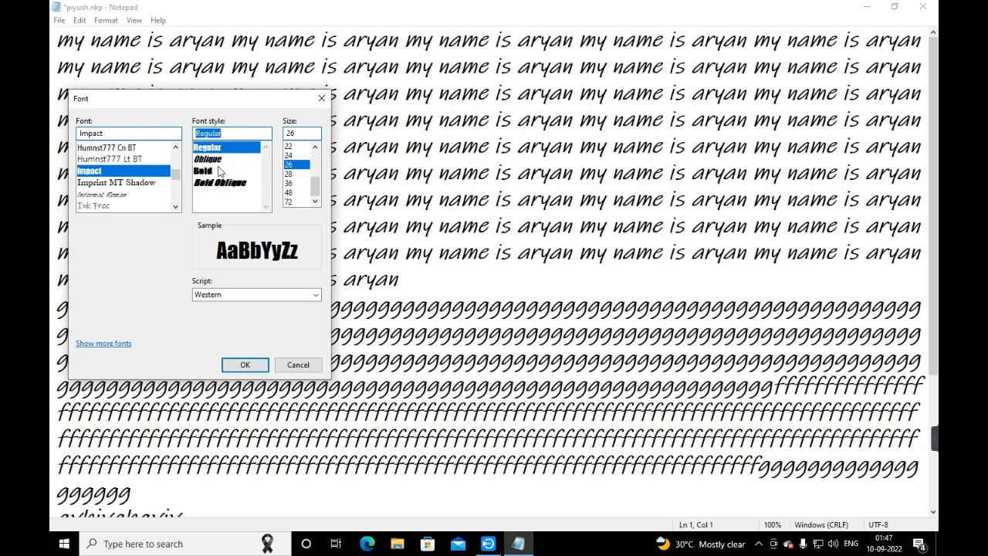
{"action": "left_click", "coordinate": [219, 170]}
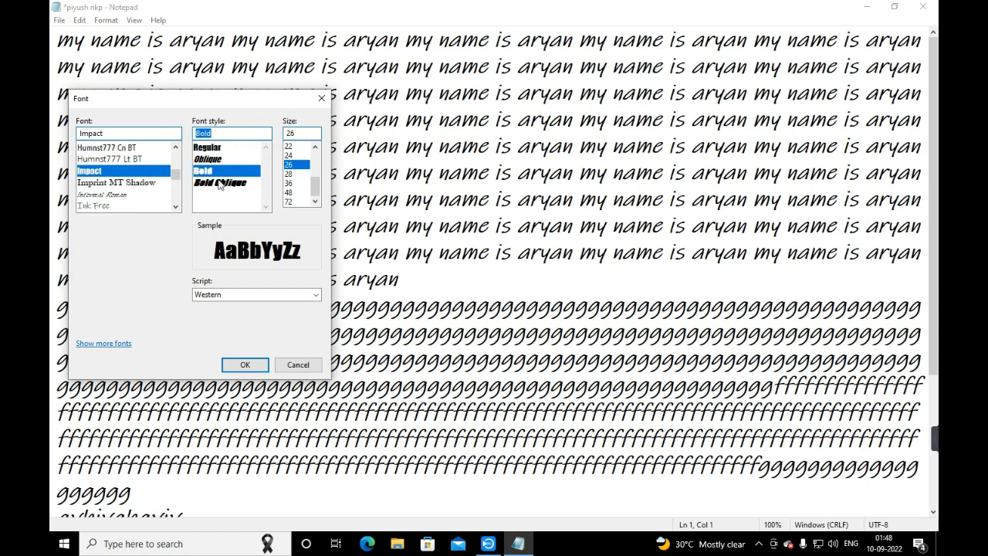
{"action": "left_click", "coordinate": [219, 183]}
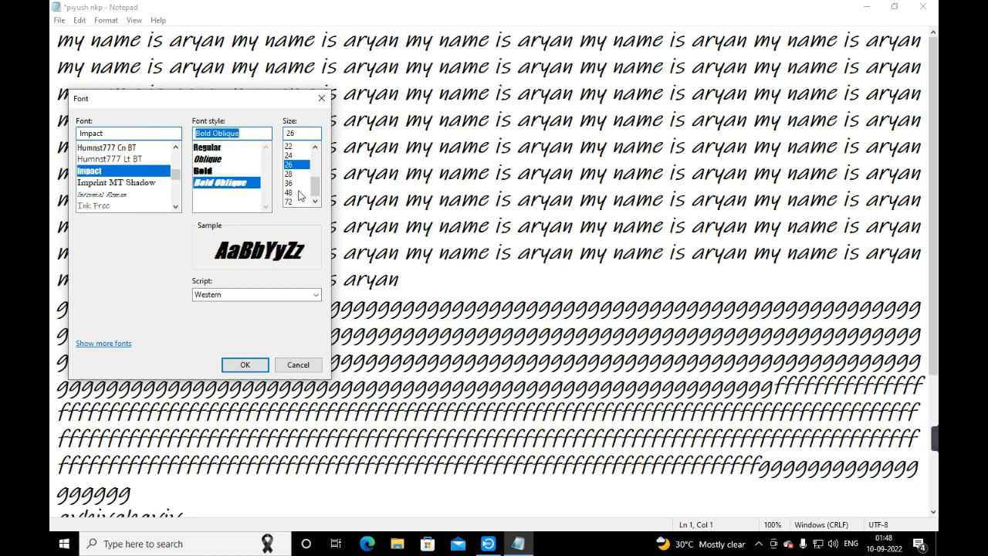
Set the font size to 36 and apply the font settings to the text.
{"action": "left_click", "coordinate": [298, 192]}
{"action": "key", "text": "Up"}
{"action": "key", "text": "Up"}
{"action": "key", "text": "Up"}
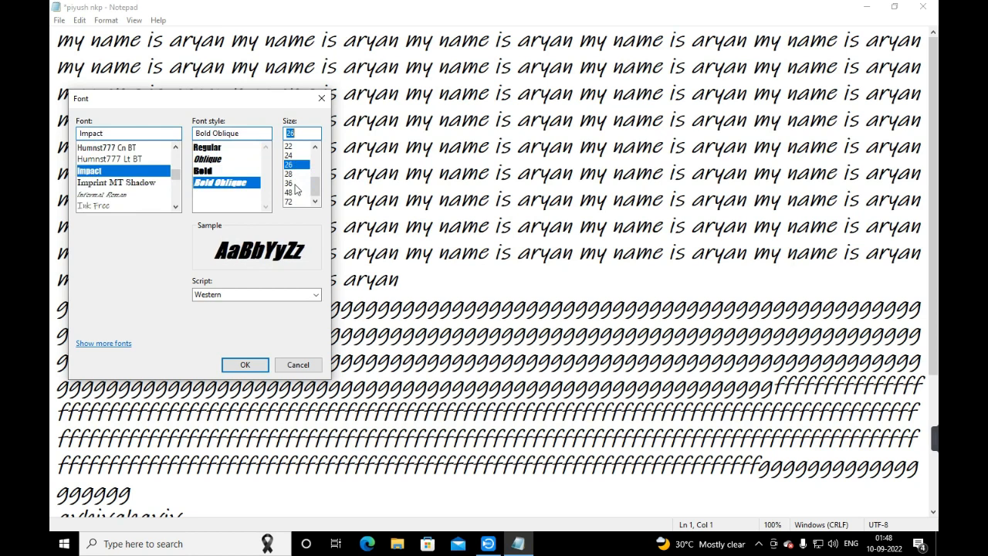
{"action": "left_click", "coordinate": [295, 184]}
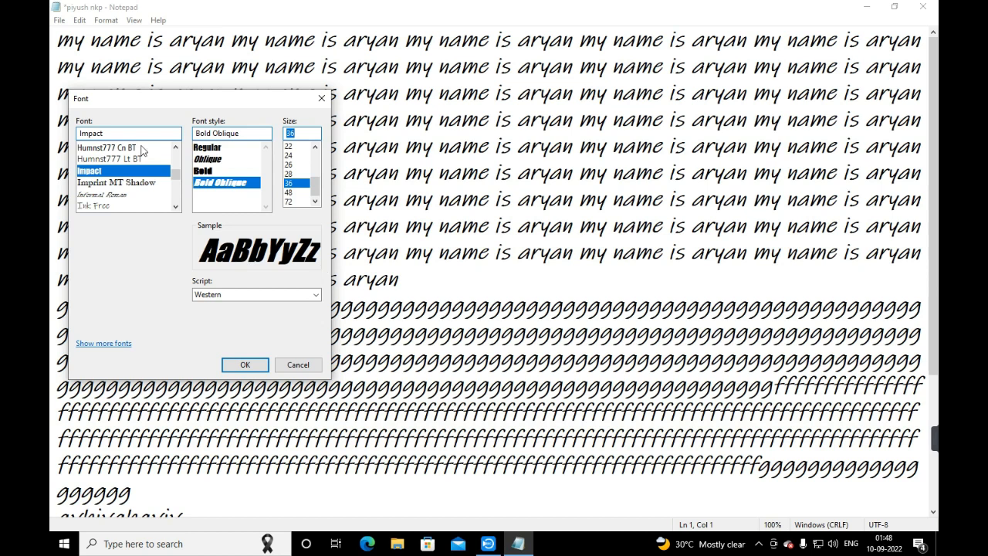
{"action": "left_click", "coordinate": [230, 363]}
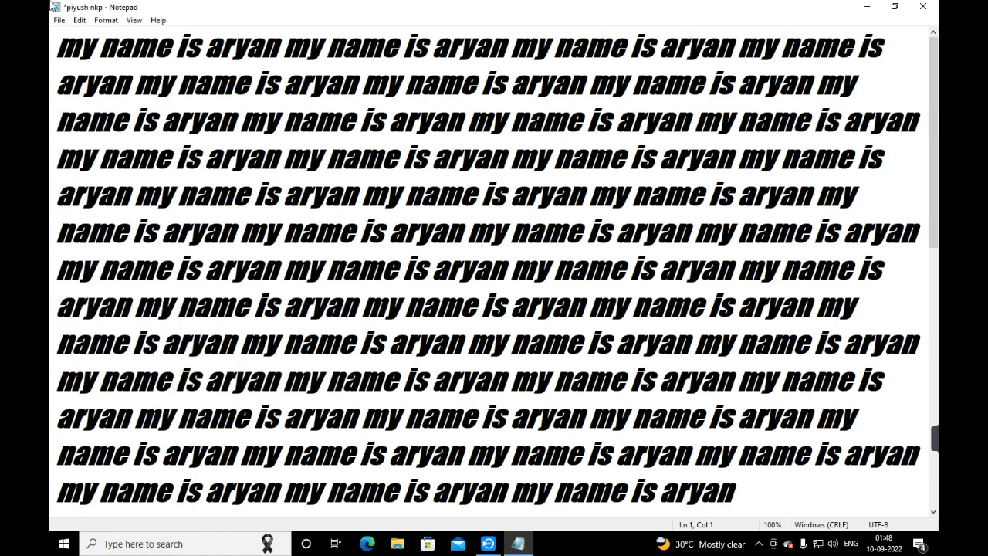
Reopen the font settings to review the font, style and size choices, and close them without changes.
{"action": "left_click", "coordinate": [106, 20]}
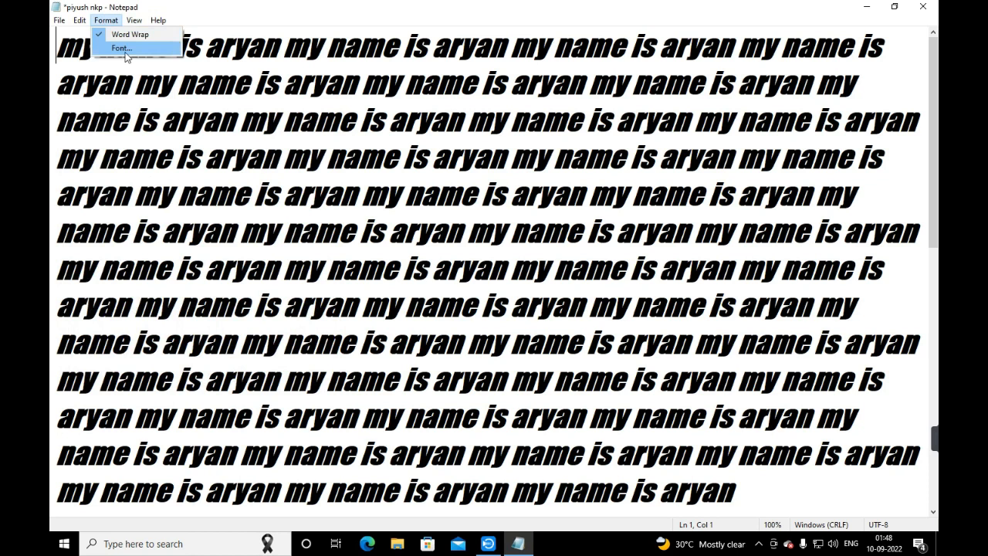
{"action": "left_click", "coordinate": [124, 51]}
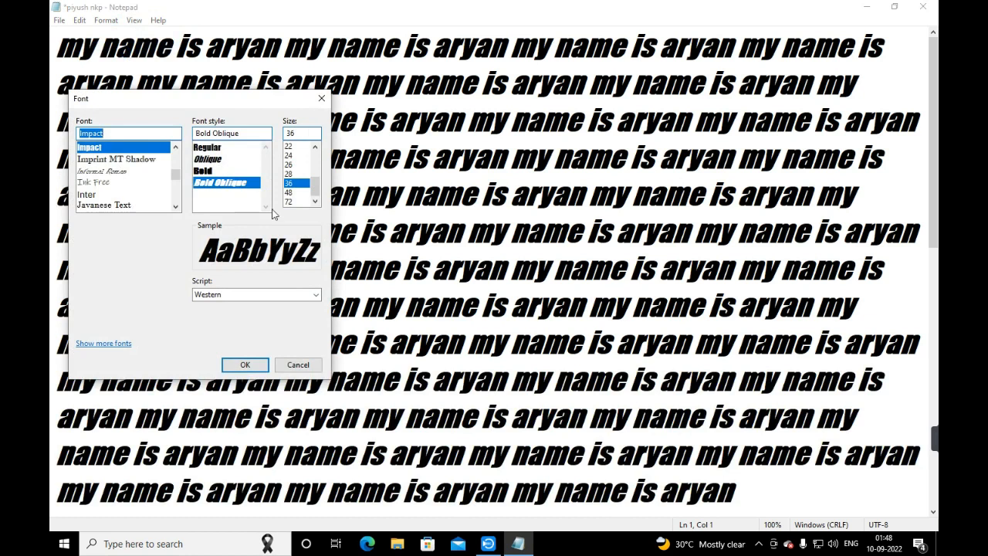
{"action": "mouse_move", "coordinate": [316, 187]}
{"action": "left_mouse_down"}
{"action": "mouse_move", "coordinate": [315, 168]}
{"action": "mouse_move", "coordinate": [314, 193]}
{"action": "left_mouse_up"}
{"action": "left_click", "coordinate": [249, 366]}
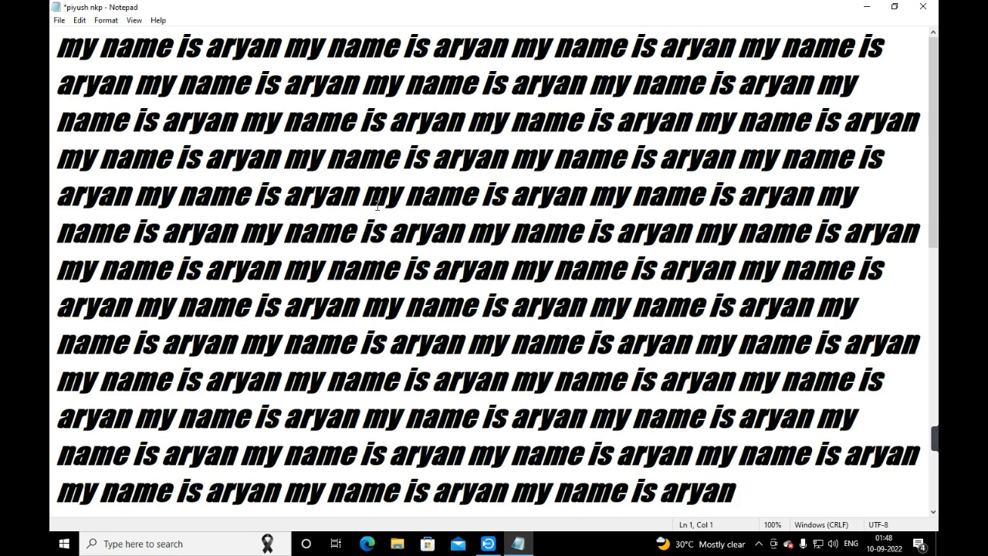
Zoom in on the text in increments up to 140%.
{"action": "left_click", "coordinate": [106, 20]}
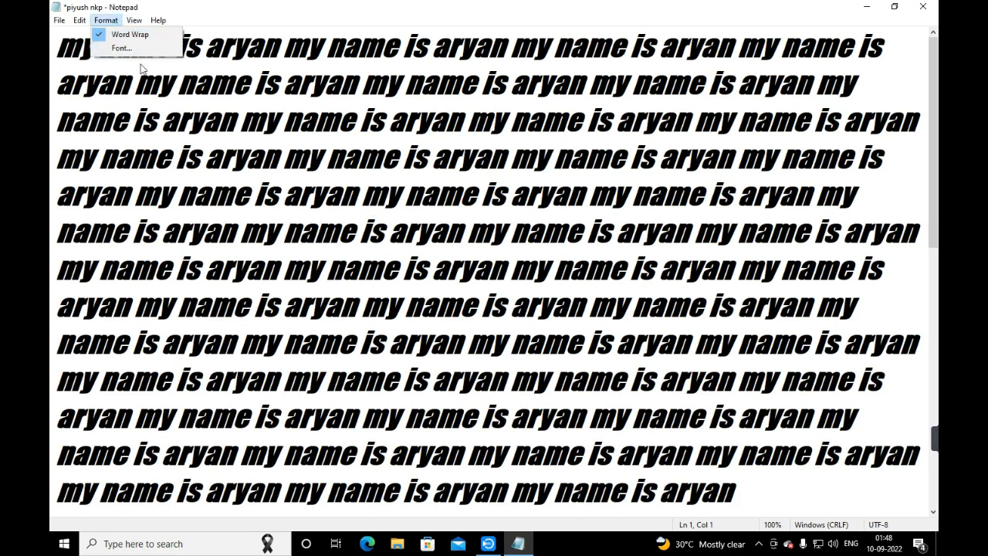
{"action": "left_click", "coordinate": [158, 87]}
{"action": "left_click", "coordinate": [134, 20]}
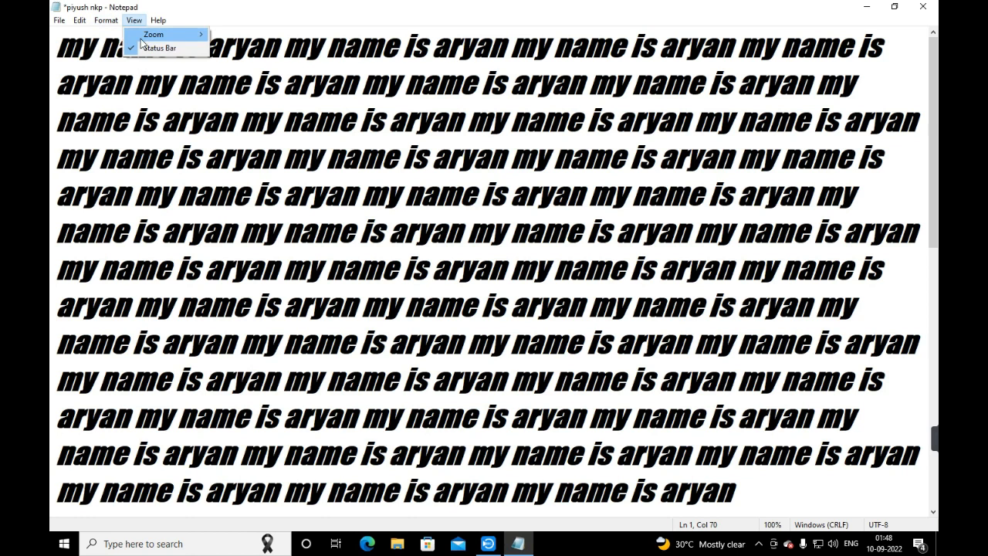
{"action": "mouse_move", "coordinate": [143, 44]}
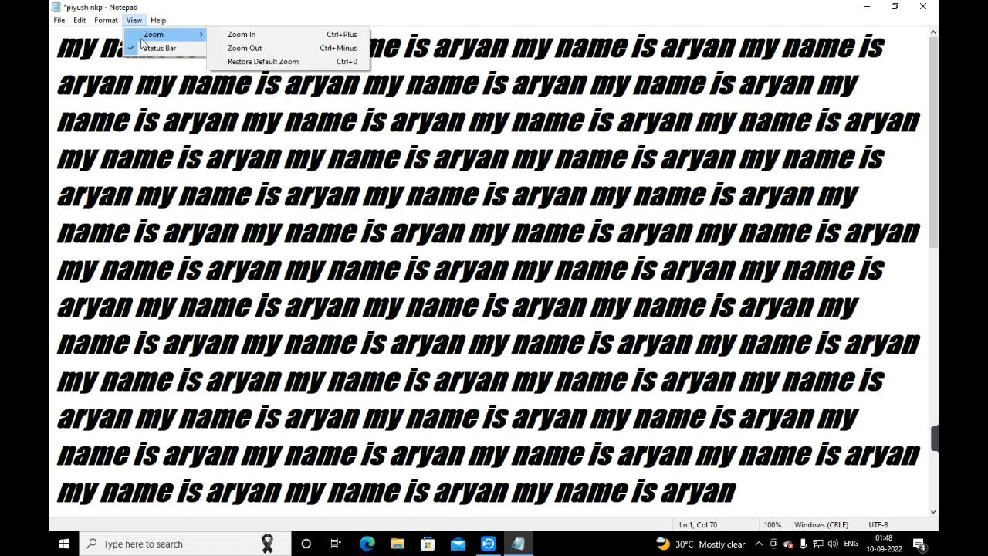
{"action": "left_click", "coordinate": [229, 35]}
{"action": "left_click", "coordinate": [135, 20]}
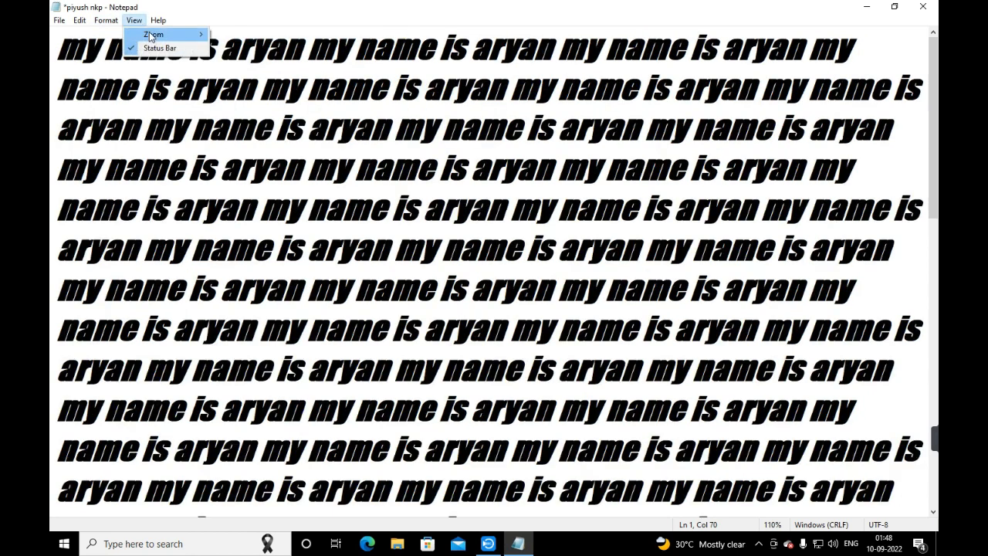
{"action": "mouse_move", "coordinate": [152, 36]}
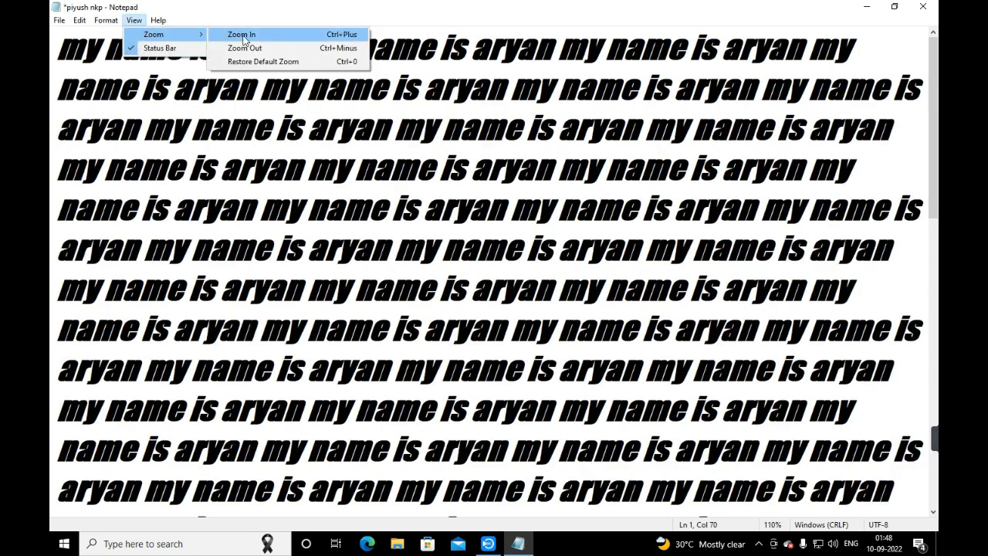
{"action": "left_click", "coordinate": [132, 21]}
{"action": "mouse_move", "coordinate": [159, 33]}
{"action": "left_click", "coordinate": [230, 33]}
{"action": "mouse_move", "coordinate": [934, 438]}
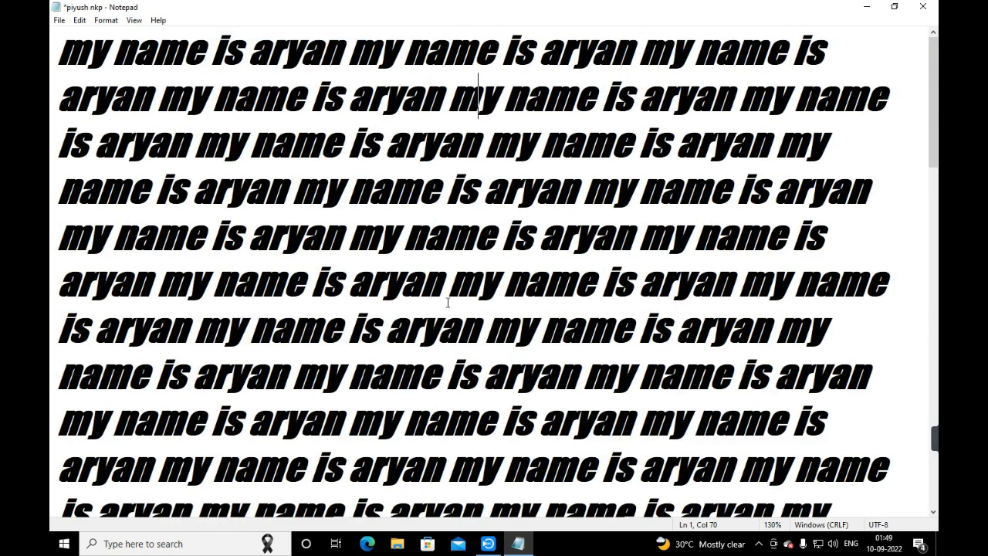
{"action": "left_click", "coordinate": [106, 20]}
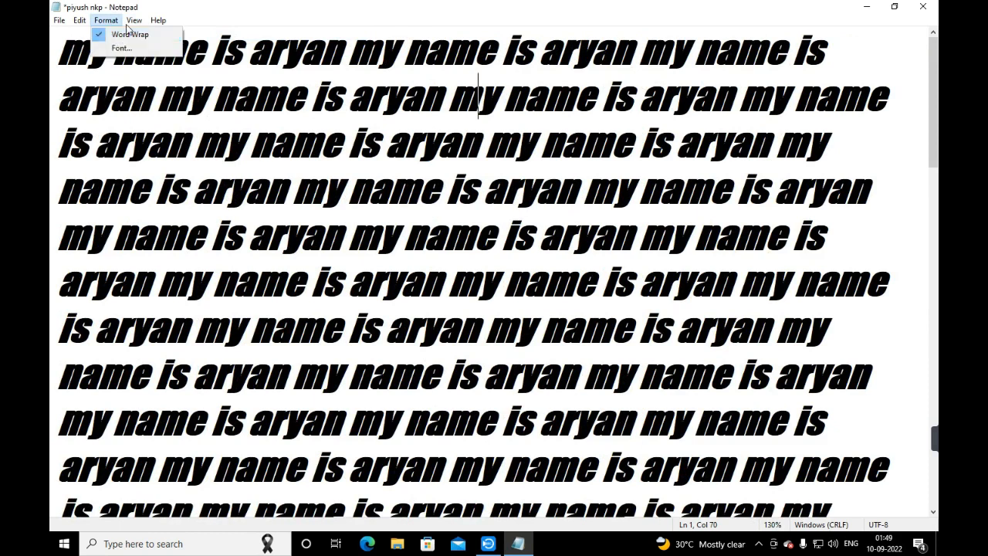
{"action": "mouse_move", "coordinate": [135, 22]}
{"action": "mouse_move", "coordinate": [158, 36]}
{"action": "left_click", "coordinate": [237, 36]}
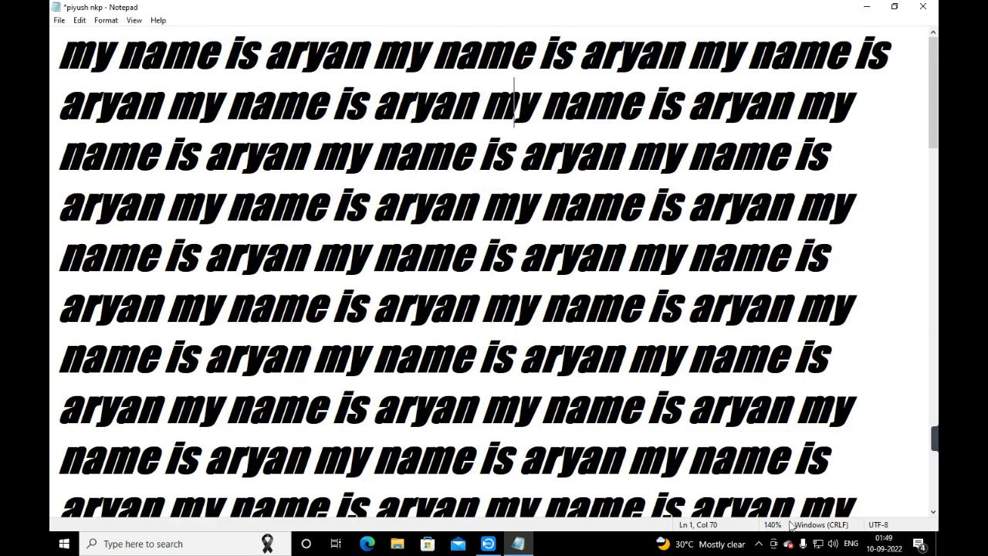
Zoom out in increments to 120% and restore the default zoom.
{"action": "left_click", "coordinate": [134, 20]}
{"action": "mouse_move", "coordinate": [158, 35]}
{"action": "left_click", "coordinate": [259, 49]}
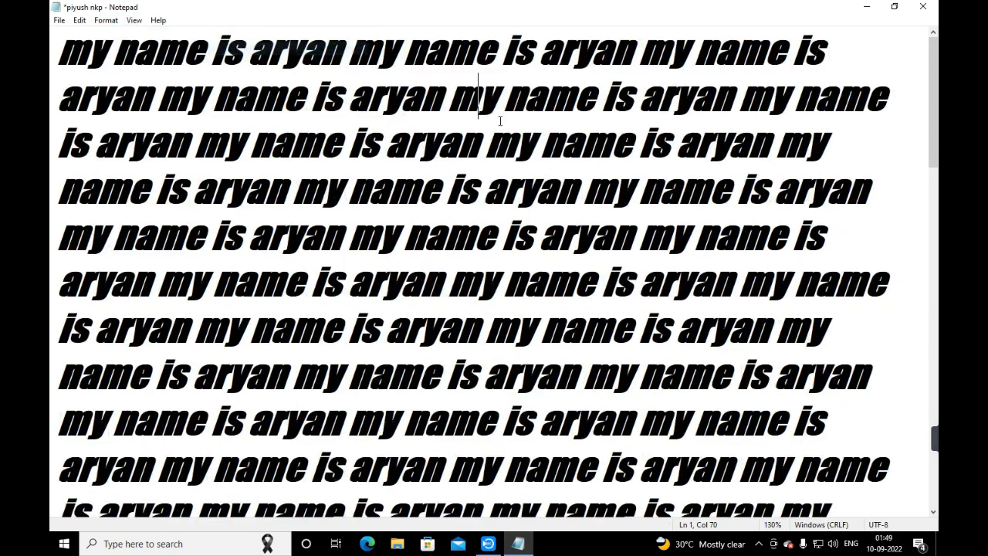
{"action": "left_click", "coordinate": [135, 20]}
{"action": "mouse_move", "coordinate": [158, 34]}
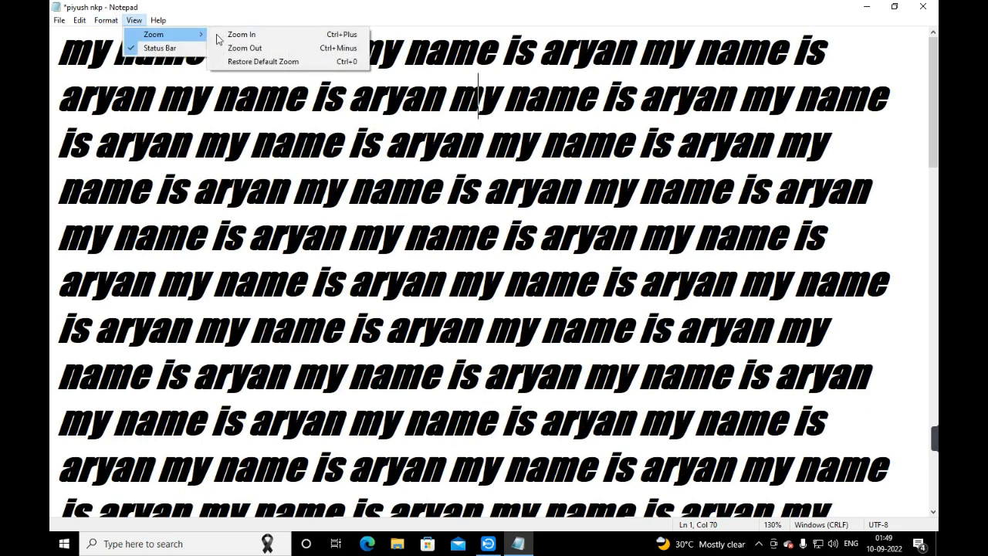
{"action": "left_click", "coordinate": [244, 50]}
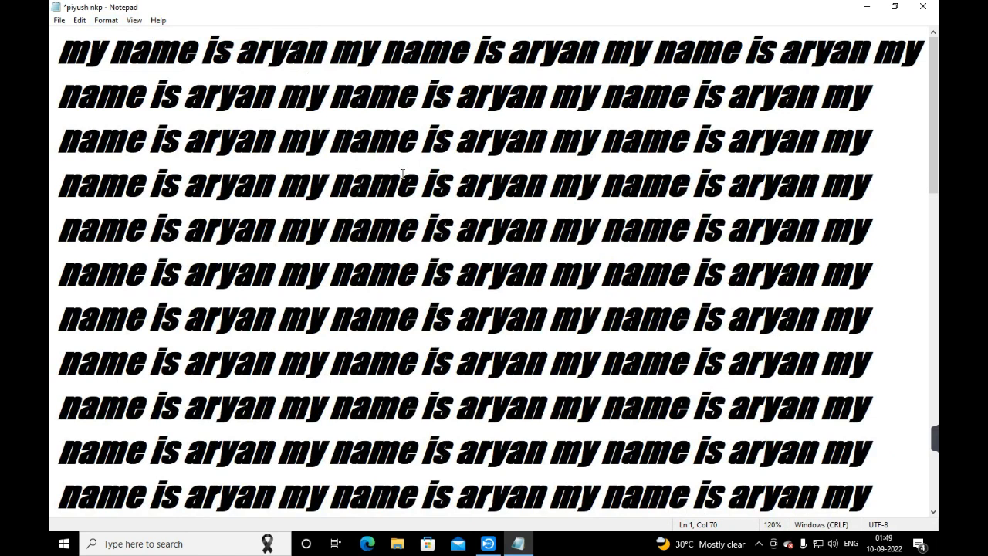
{"action": "left_click", "coordinate": [135, 21]}
{"action": "mouse_move", "coordinate": [148, 35]}
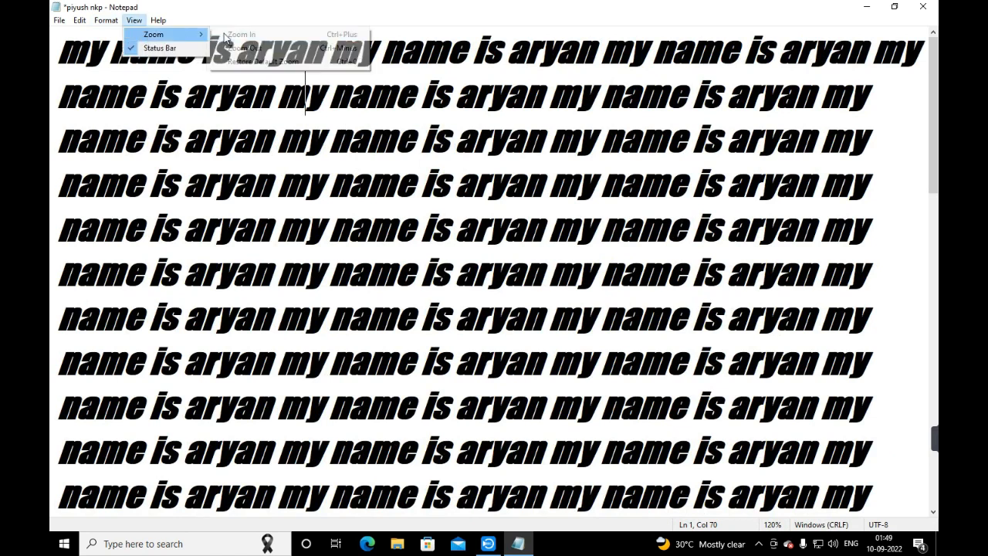
{"action": "left_click", "coordinate": [254, 63]}
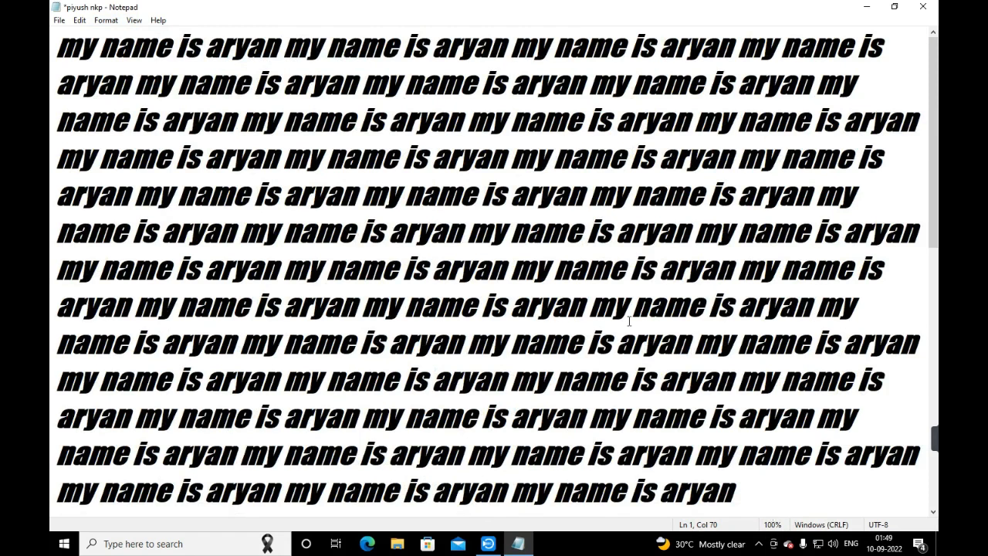
Place the cursor at different points in the wrapped text to check the line and column in the status bar.
{"action": "left_click", "coordinate": [134, 20]}
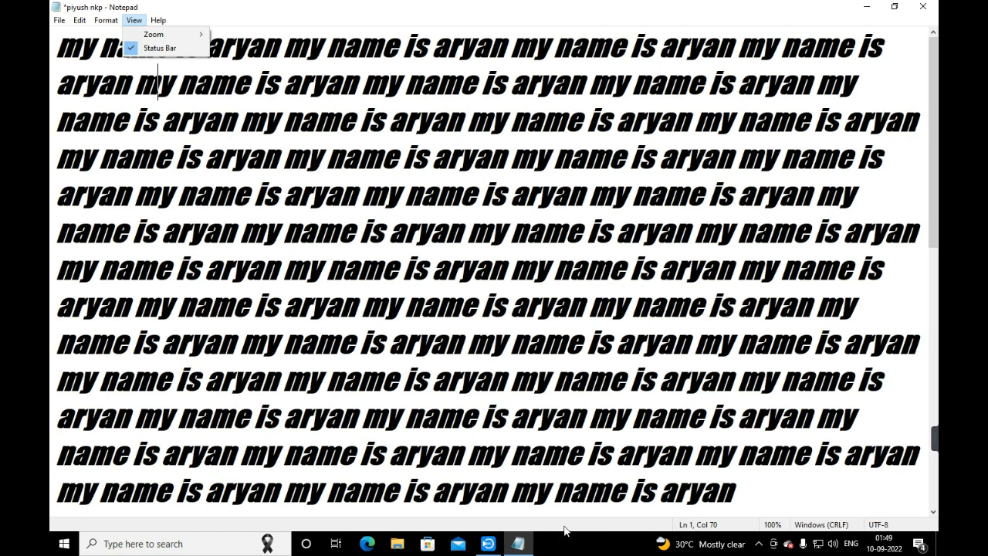
{"action": "left_click", "coordinate": [80, 262]}
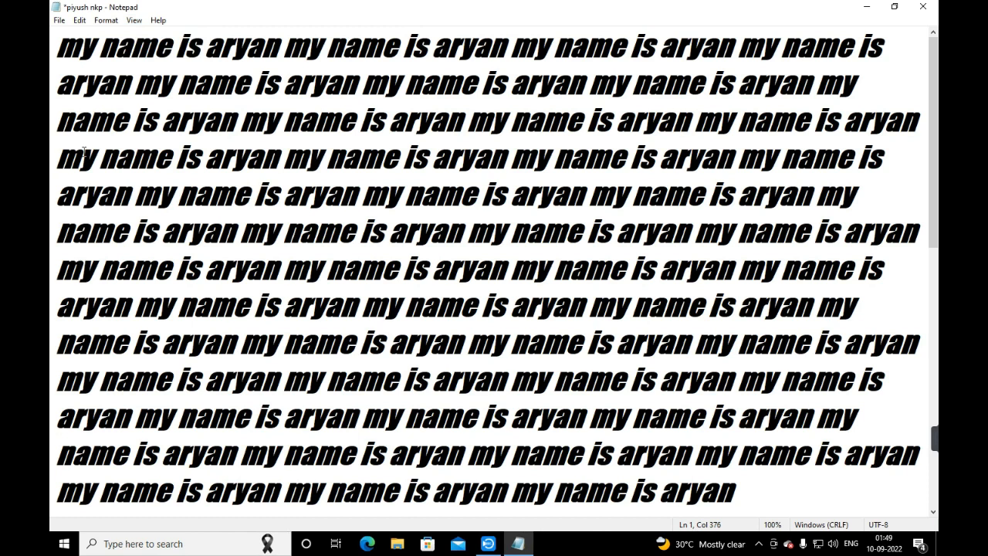
{"action": "left_click", "coordinate": [60, 154]}
{"action": "left_click", "coordinate": [218, 116]}
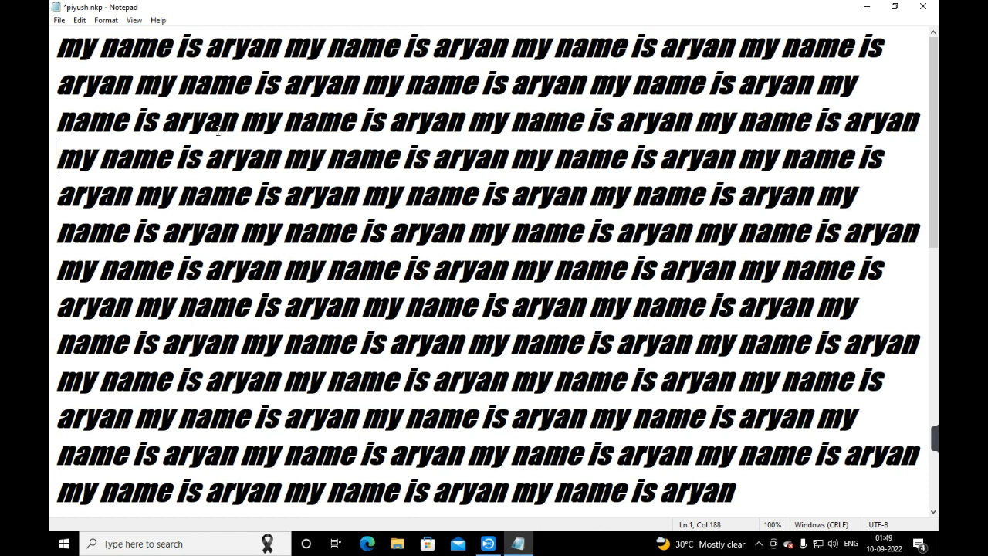
Turn Word Wrap off and move the cursor within the first lines to check its line and column position.
{"action": "left_click", "coordinate": [106, 20]}
{"action": "left_click", "coordinate": [116, 35]}
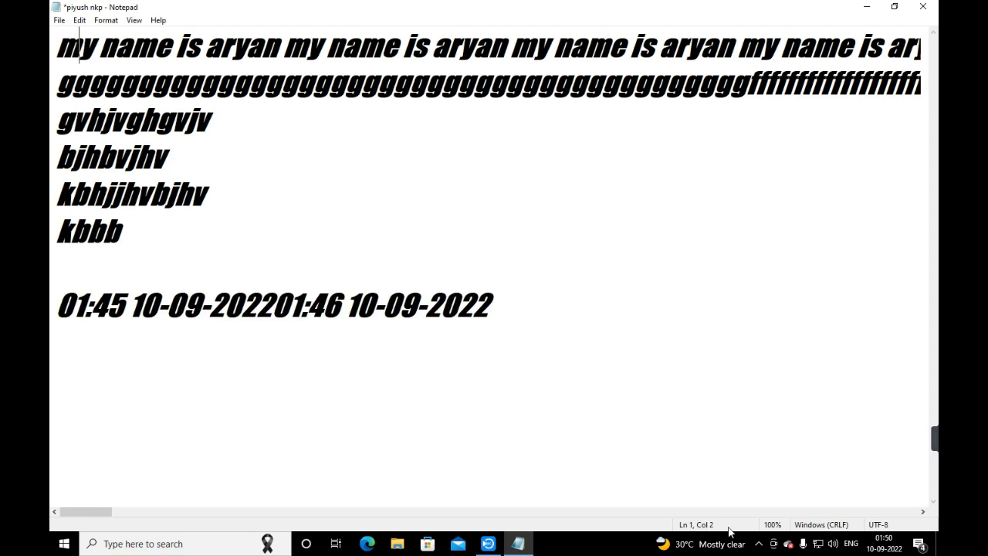
{"action": "left_click", "coordinate": [91, 88]}
{"action": "left_click", "coordinate": [76, 47]}
{"action": "key", "text": "Right"}
Toggle the status bar off and on, leaving it hidden.
{"action": "left_click", "coordinate": [135, 20]}
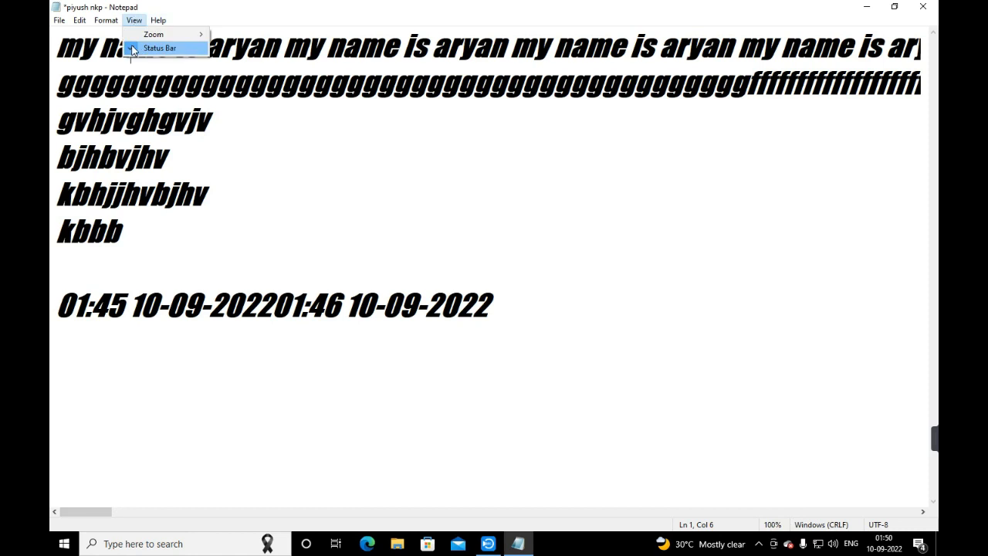
{"action": "left_click", "coordinate": [132, 48]}
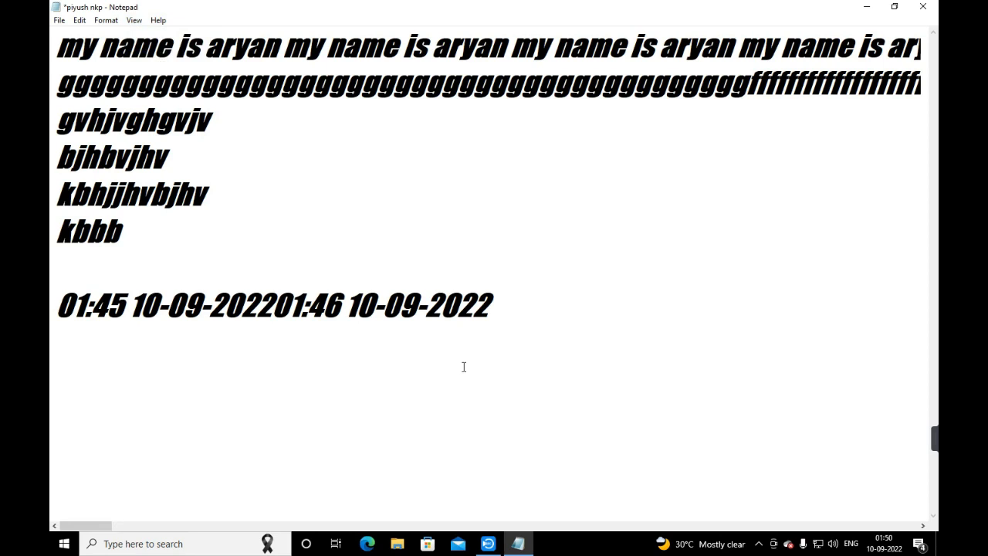
{"action": "left_click", "coordinate": [134, 20]}
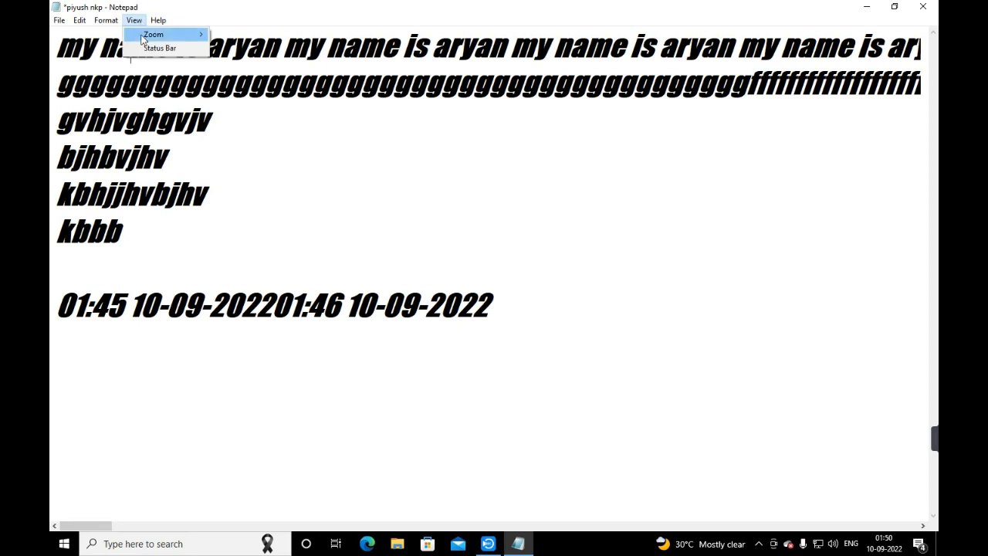
{"action": "left_click", "coordinate": [142, 49]}
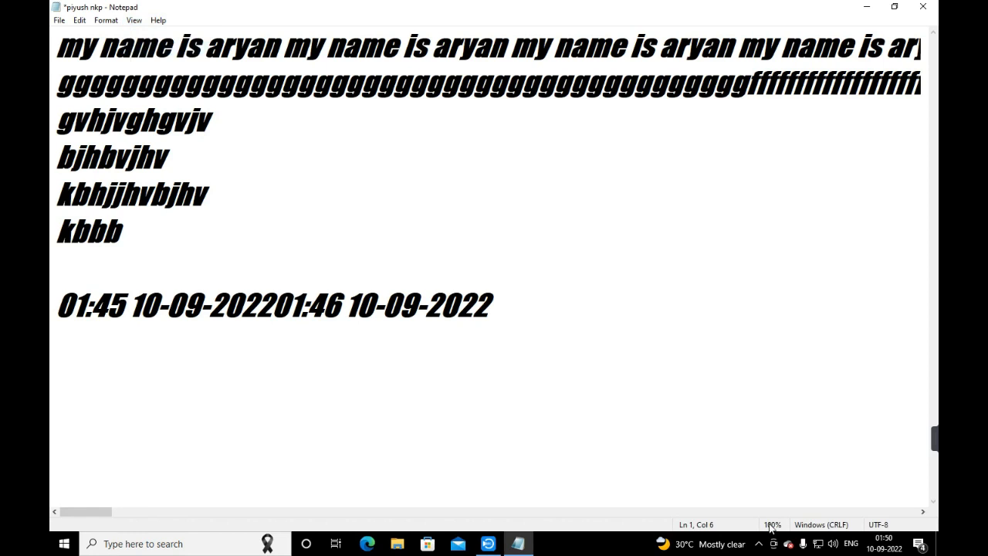
{"action": "left_click", "coordinate": [134, 20]}
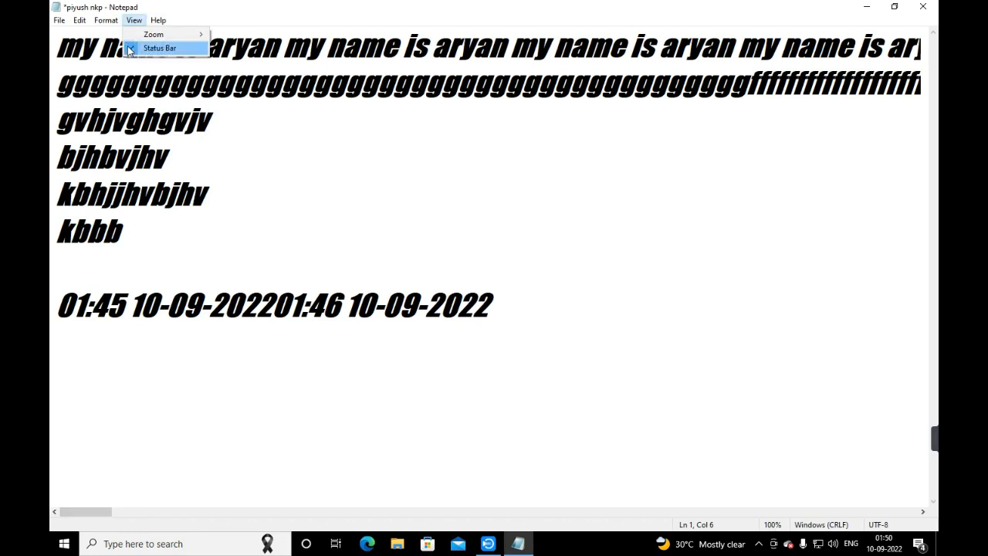
{"action": "left_click", "coordinate": [130, 49]}
Review the available help commands, including About Notepad, and return to the text.
{"action": "left_click", "coordinate": [158, 20]}
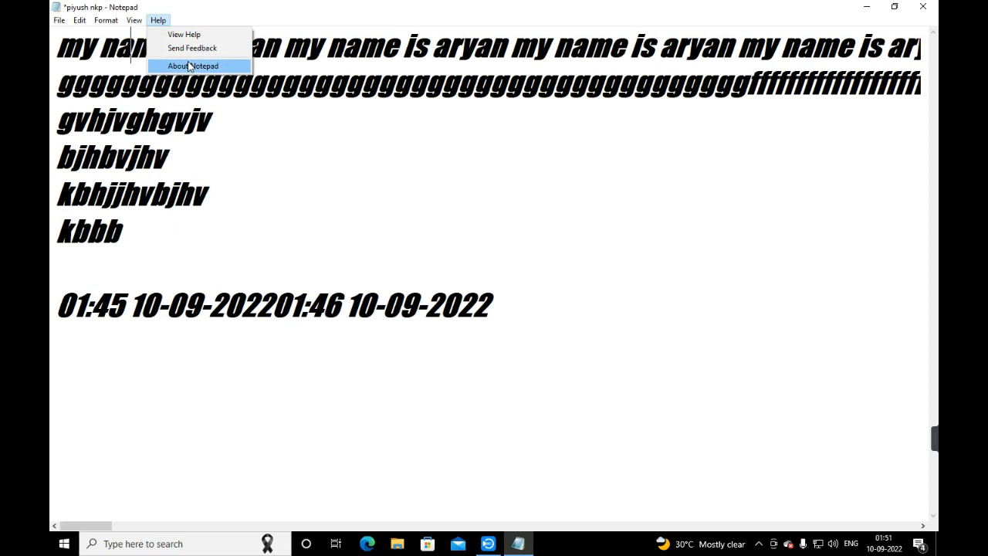
{"action": "left_click", "coordinate": [189, 66]}
{"action": "left_click", "coordinate": [213, 117]}
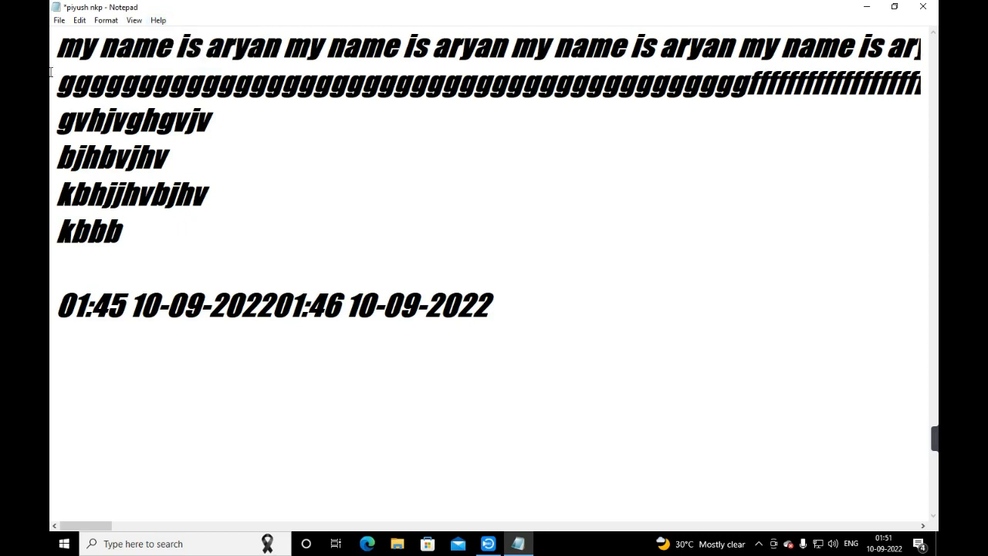